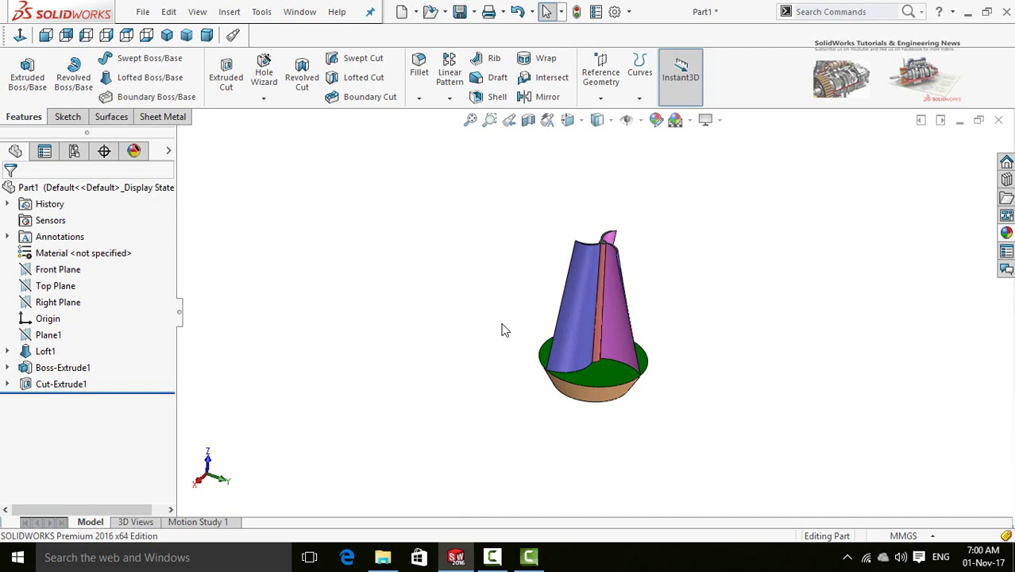
pyautogui.moveTo(487, 359); pyautogui.dragTo(453, 340, button='middle')
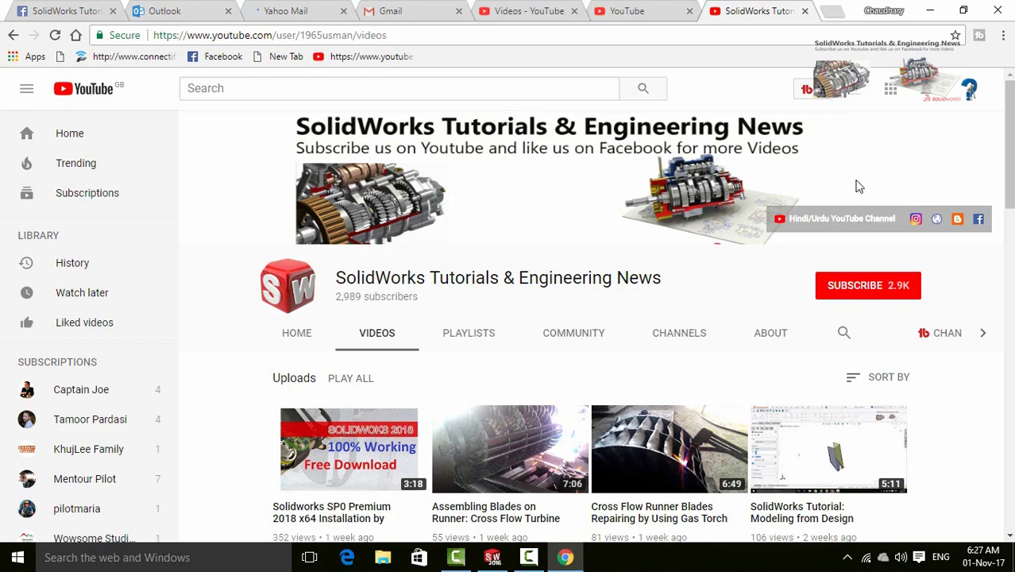
pyautogui.scroll(-12, 941, 397)
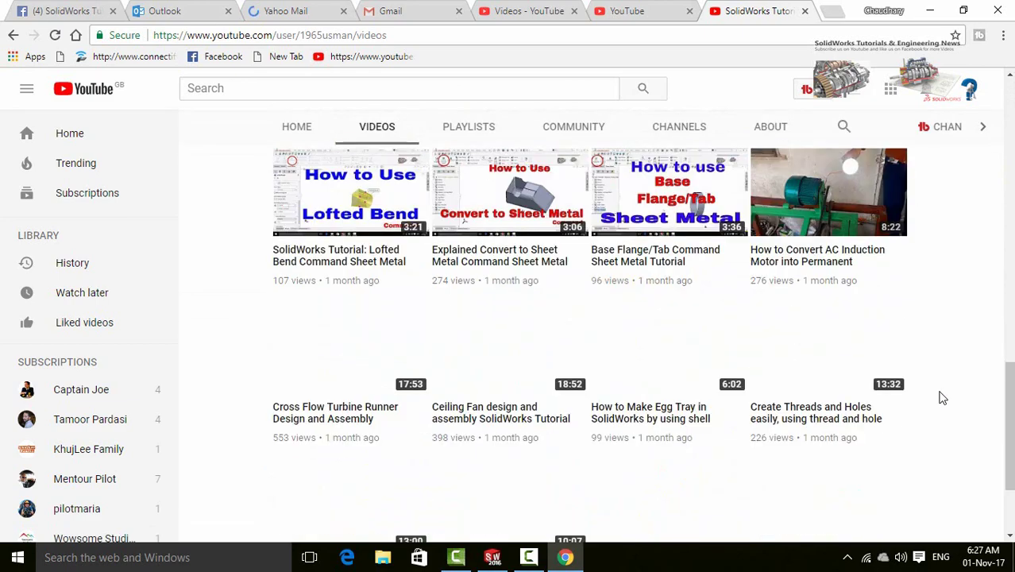
pyautogui.scroll(15, 941, 397)
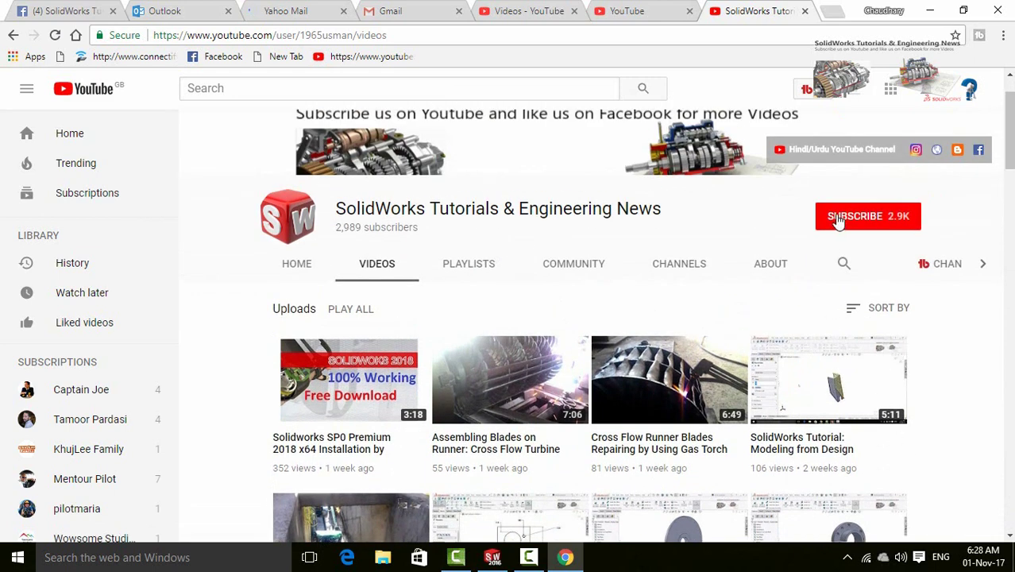
pyautogui.click(838, 221)
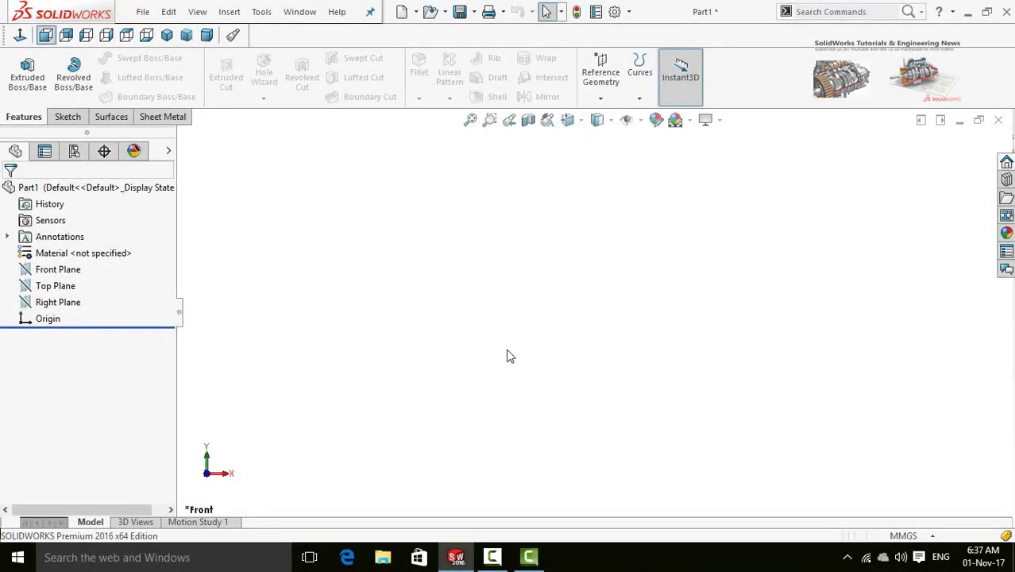
# - Sketch a three-point arc on the Front Plane from about 74 mm above the origin down to it, bulging left with about 52 mm radius
pyautogui.click(27, 273)
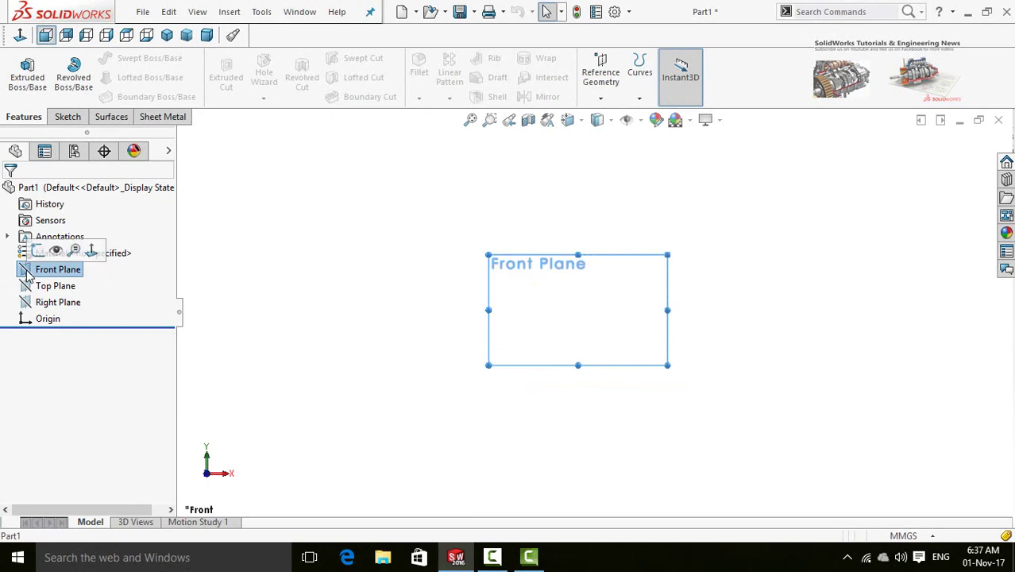
pyautogui.click(37, 251)
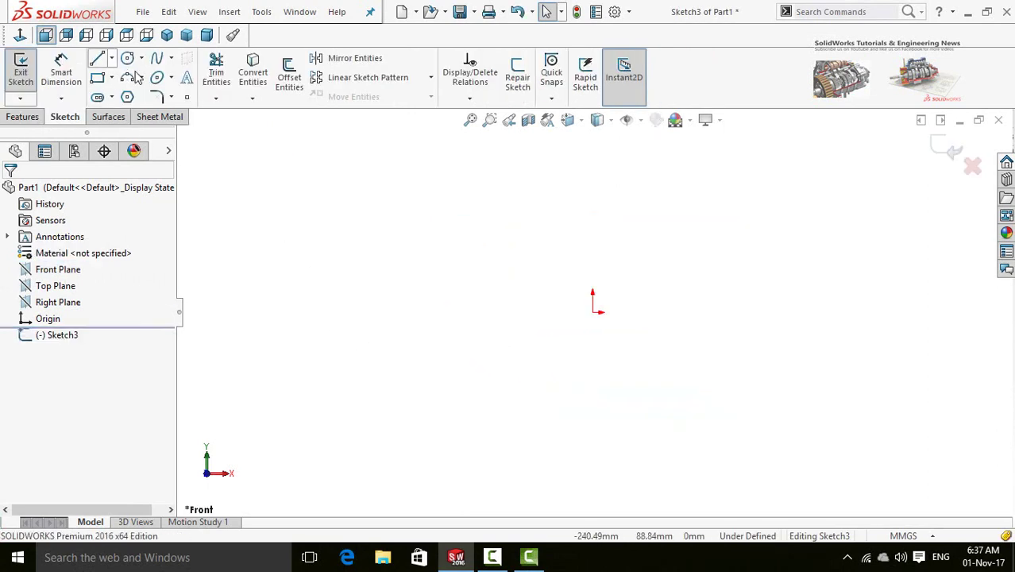
pyautogui.click(129, 79)
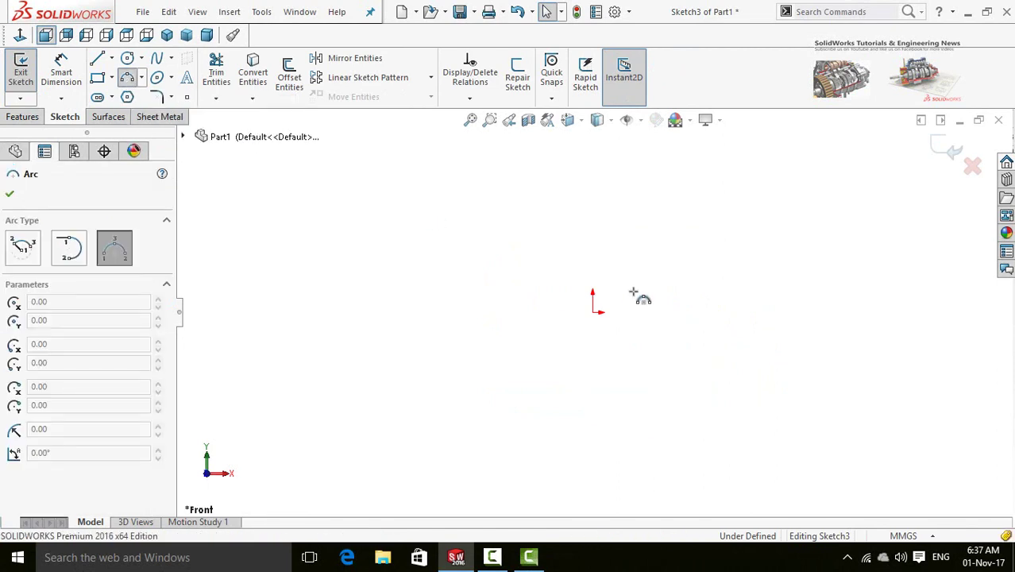
pyautogui.click(593, 192)
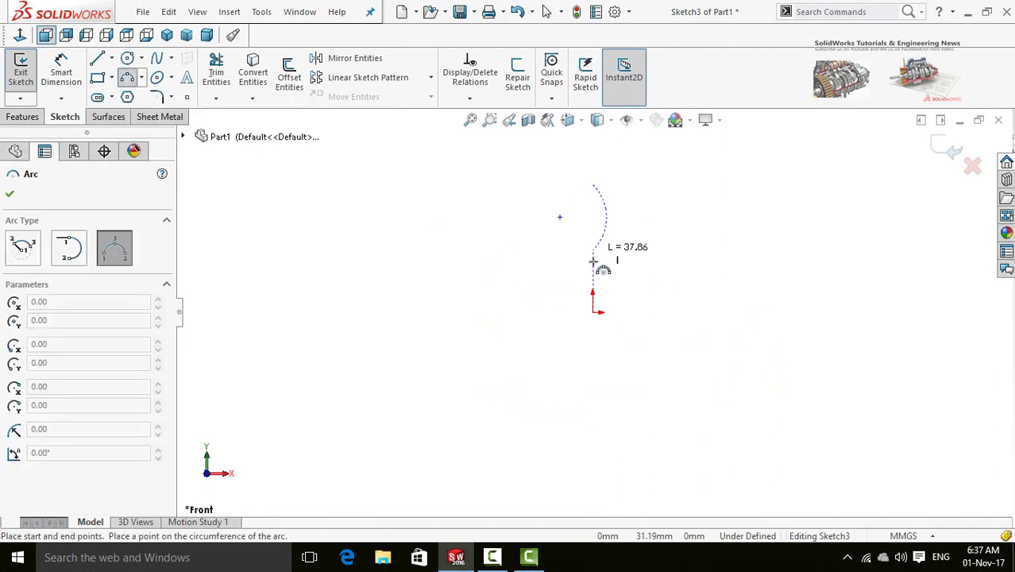
pyautogui.click(593, 311)
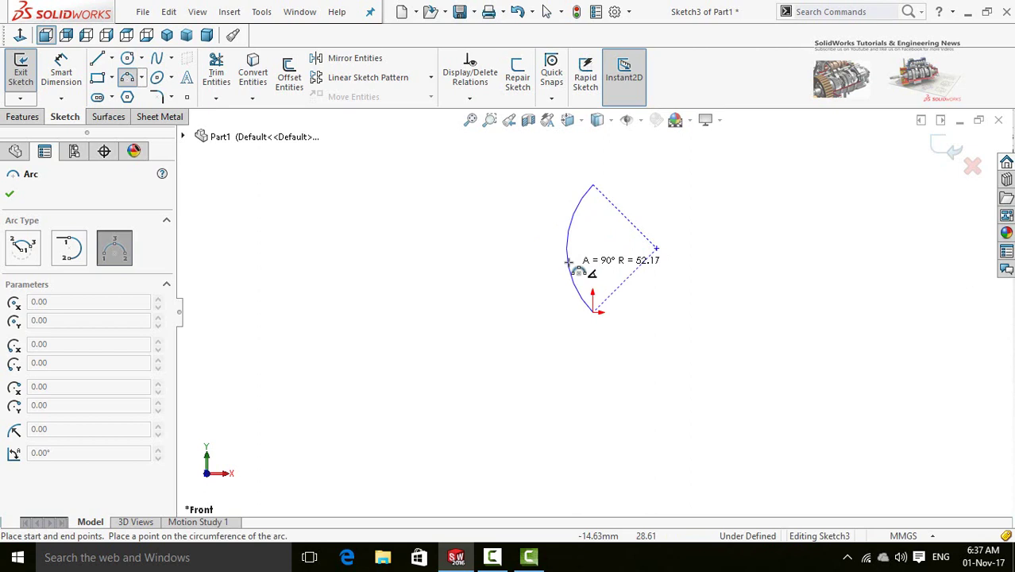
pyautogui.click(569, 260)
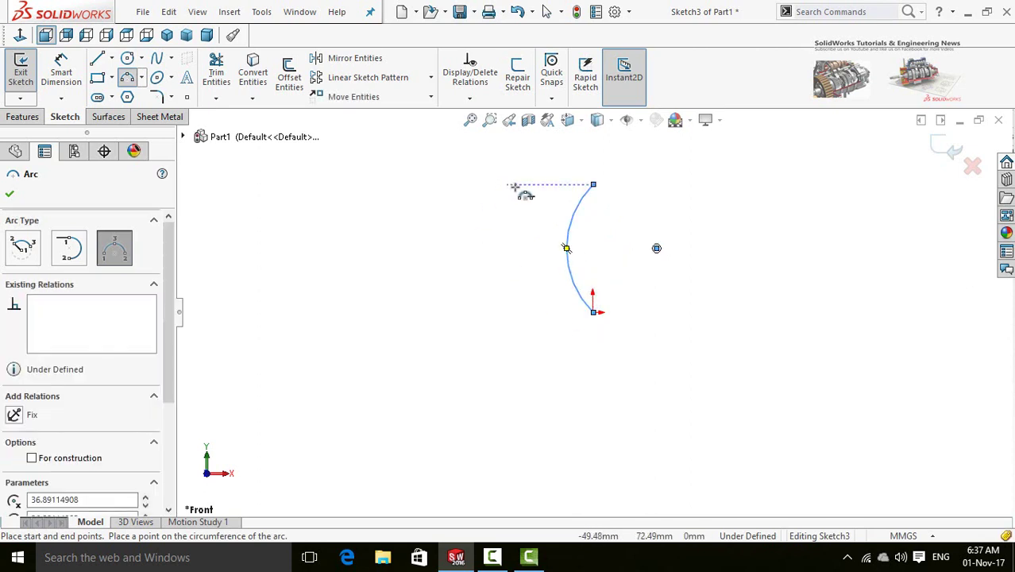
# - Sketch a second three-point arc between the same two endpoints, bulging further left to form a thin crescent
pyautogui.click(593, 185)
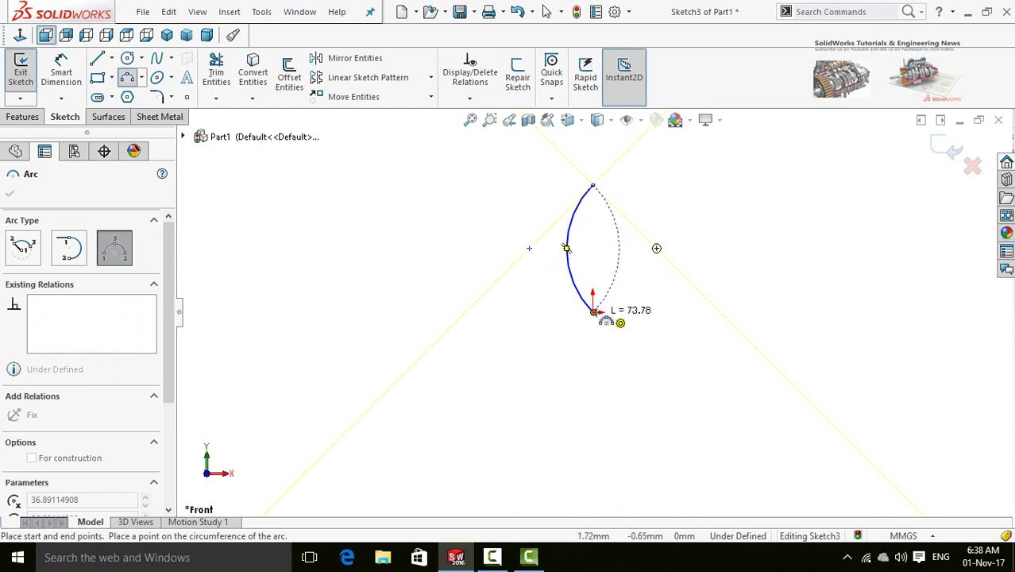
pyautogui.click(593, 311)
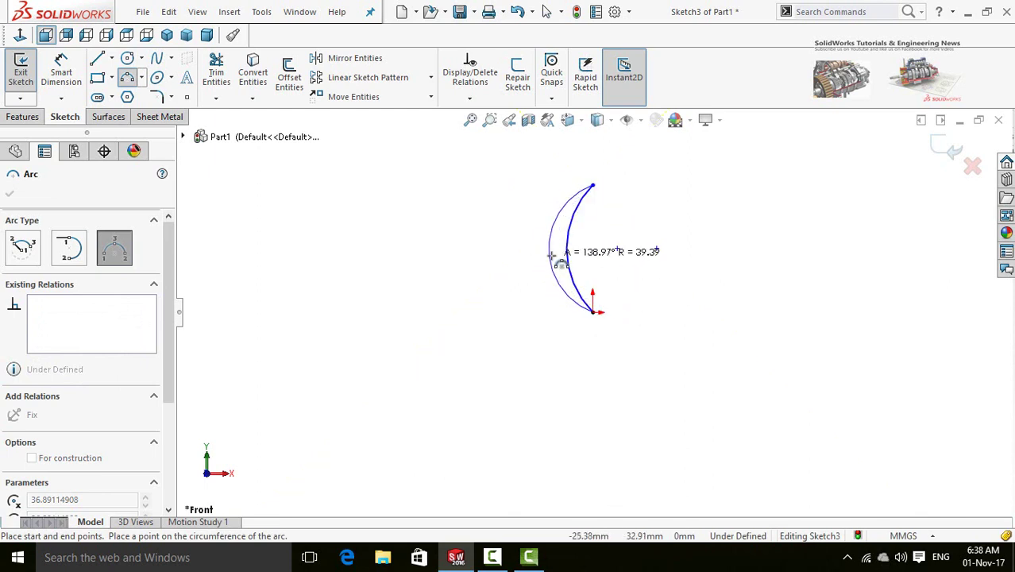
pyautogui.click(550, 248)
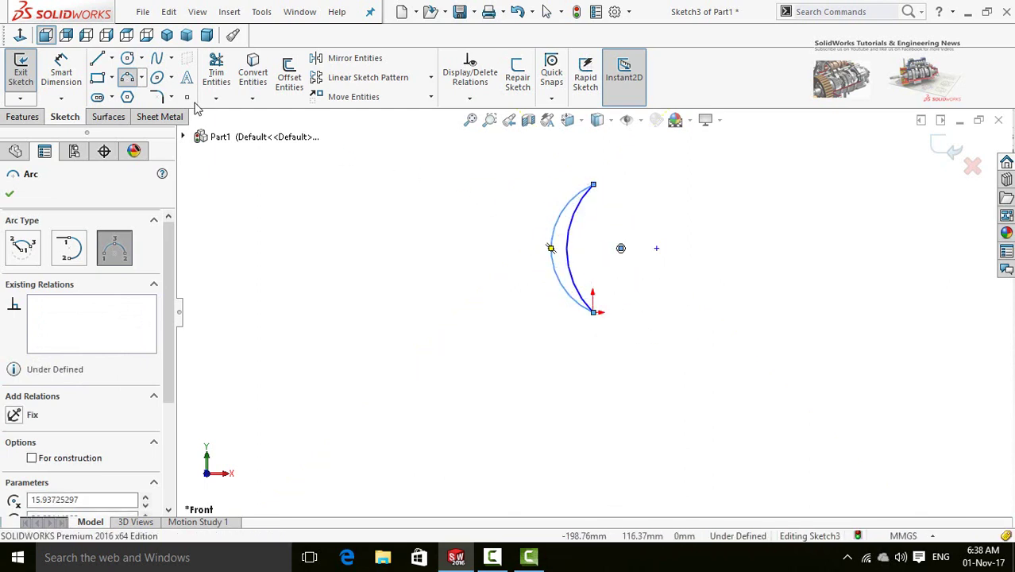
pyautogui.press('Escape')
# - Place a sketch point at the midpoint of each of the two arcs
pyautogui.scroll(-2, 572, 256)
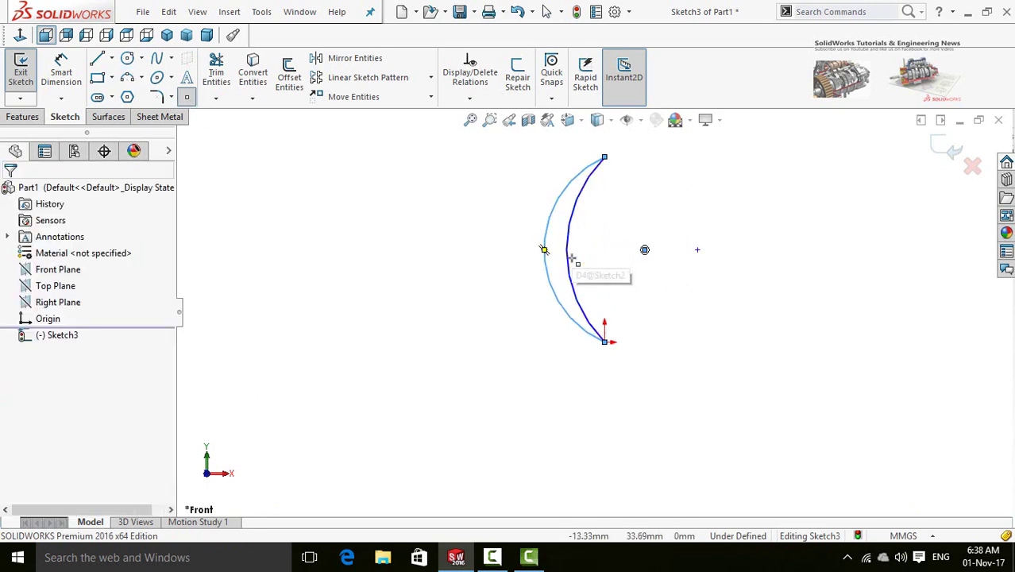
pyautogui.scroll(-3, 571, 257)
pyautogui.click(528, 253)
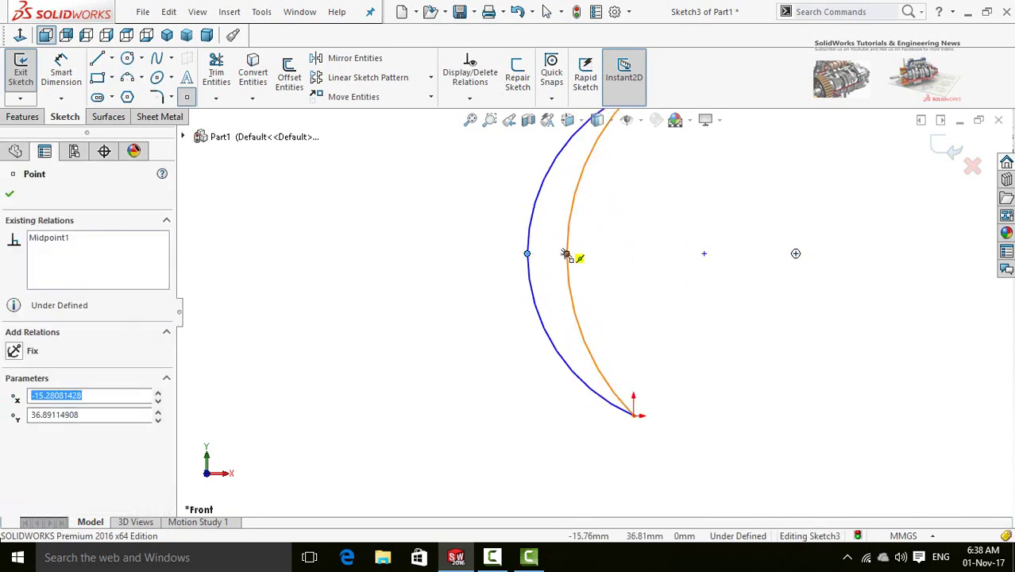
pyautogui.scroll(3, 703, 381)
# - Dimension the vertical distance between the arcs' shared endpoints as 40 mm
pyautogui.moveTo(705, 365); pyautogui.dragTo(698, 308, button='right')
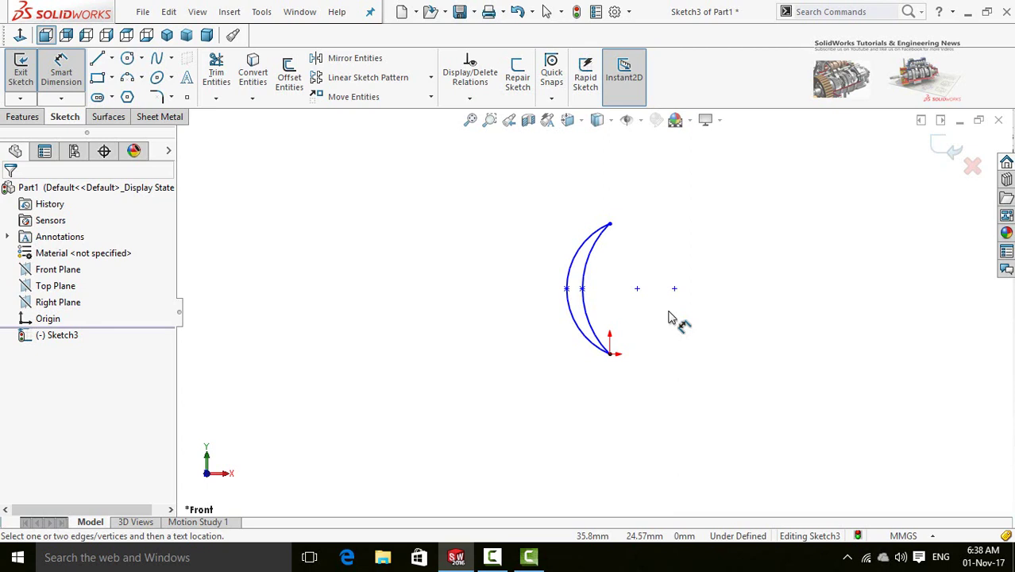
pyautogui.click(613, 354)
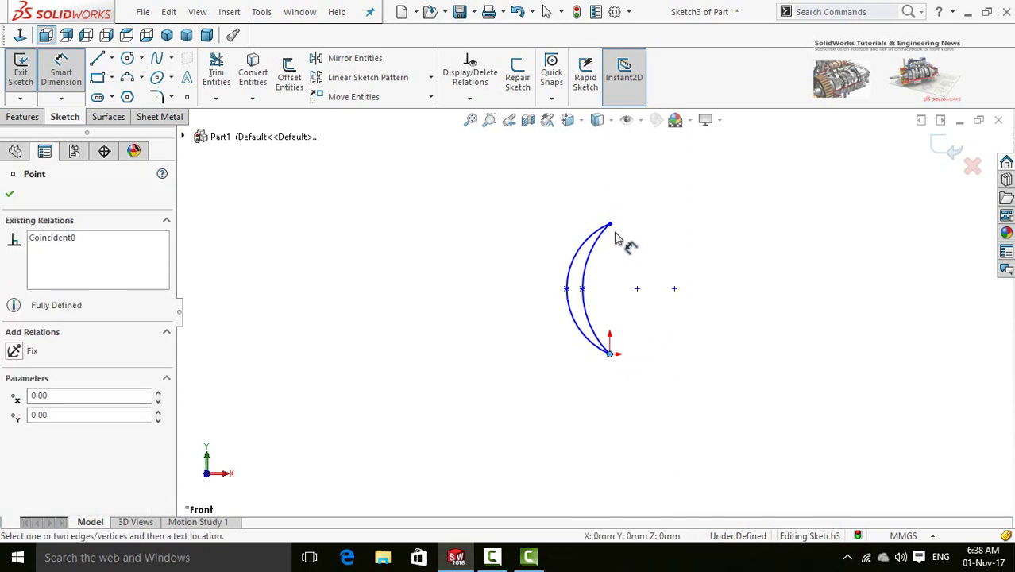
pyautogui.click(611, 225)
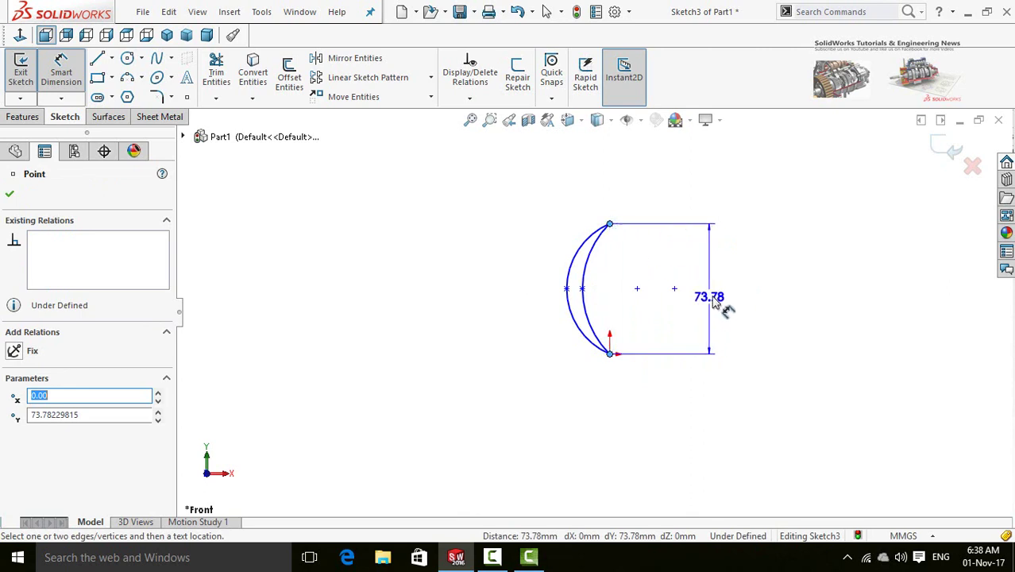
pyautogui.click(722, 310)
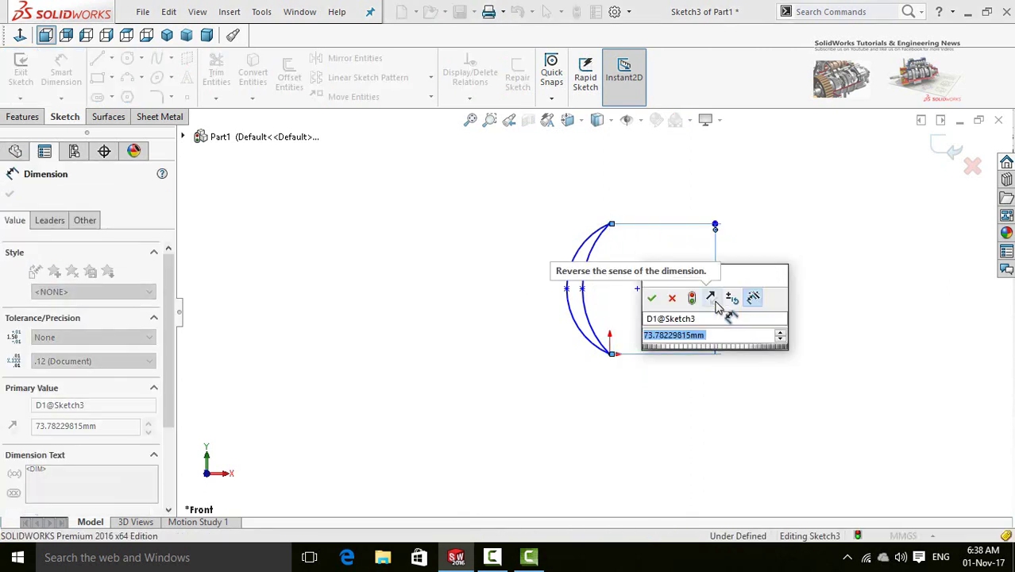
pyautogui.write('40')
pyautogui.press('Return')
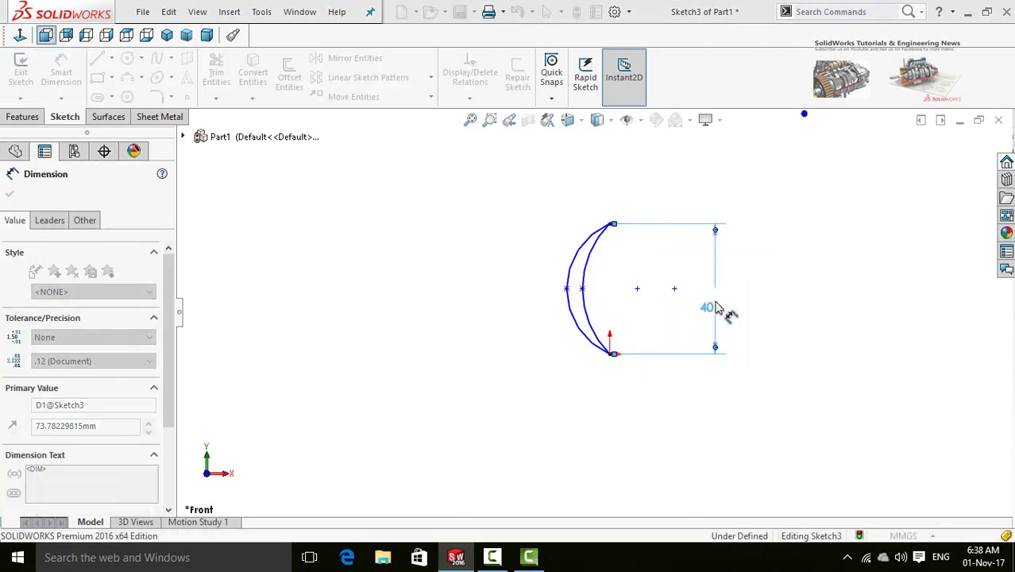
# - Dimension the gap between the two arc midpoints as 3 mm
pyautogui.scroll(-2, 568, 292)
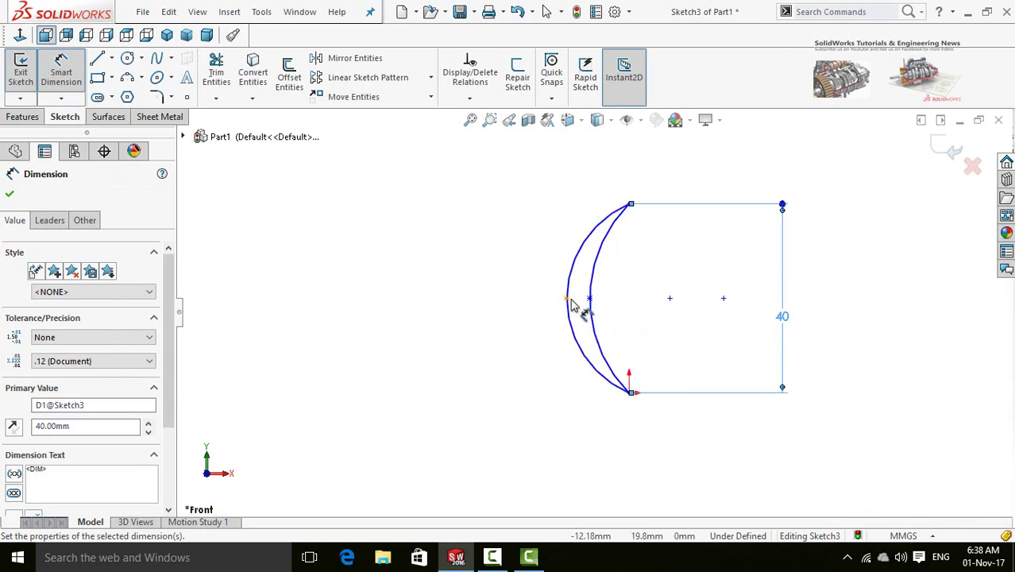
pyautogui.click(567, 298)
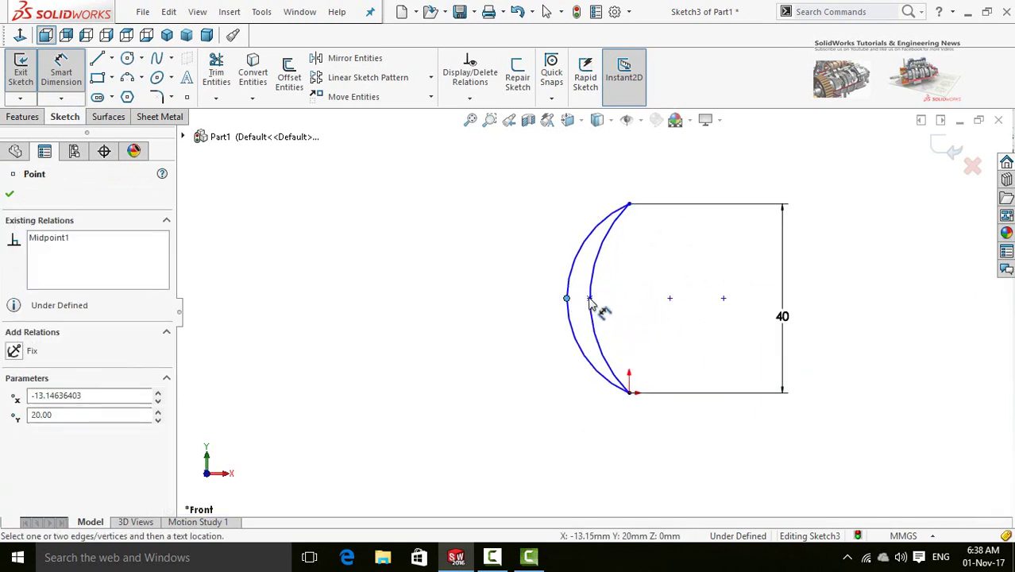
pyautogui.click(589, 297)
pyautogui.click(449, 361)
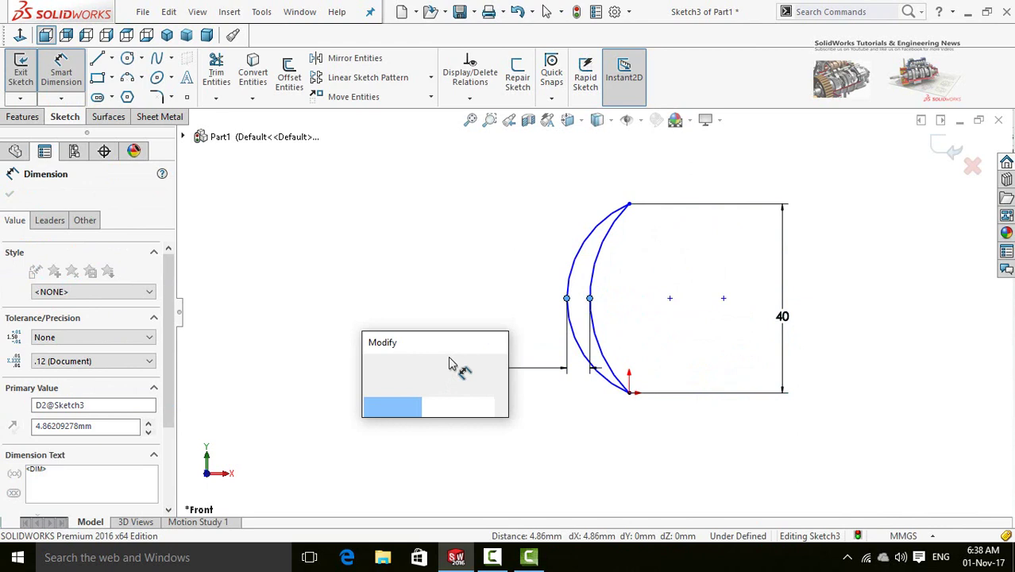
pyautogui.write('3')
pyautogui.click(371, 363)
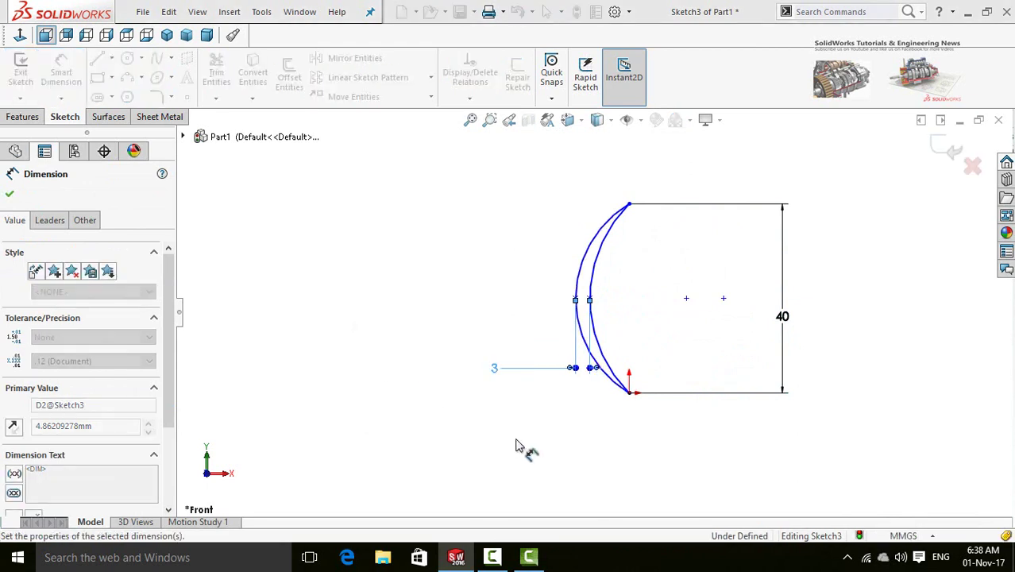
pyautogui.click(635, 453)
pyautogui.scroll(4, 650, 428)
pyautogui.scroll(-2, 616, 353)
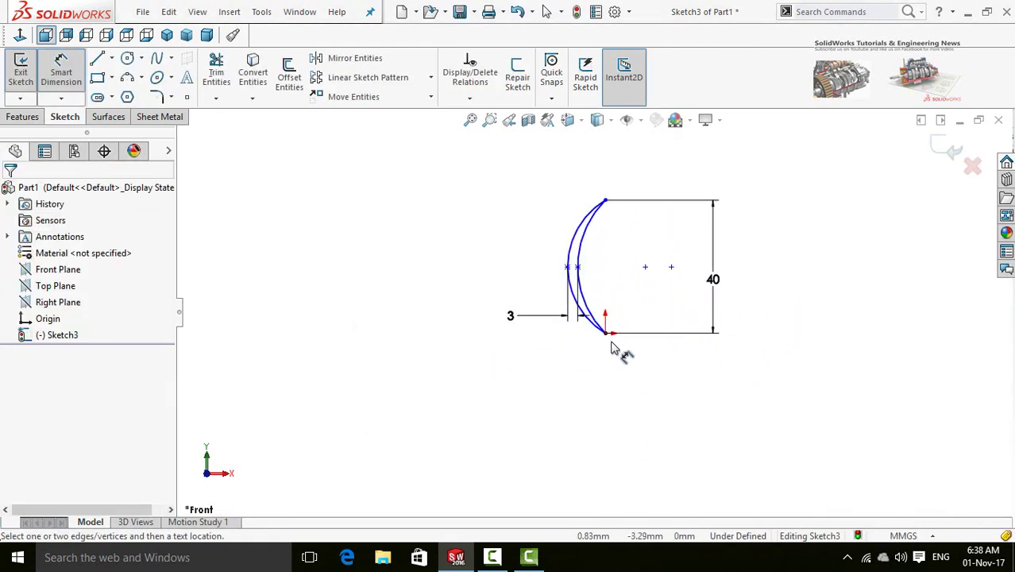
pyautogui.scroll(1, 618, 351)
pyautogui.press('Escape')
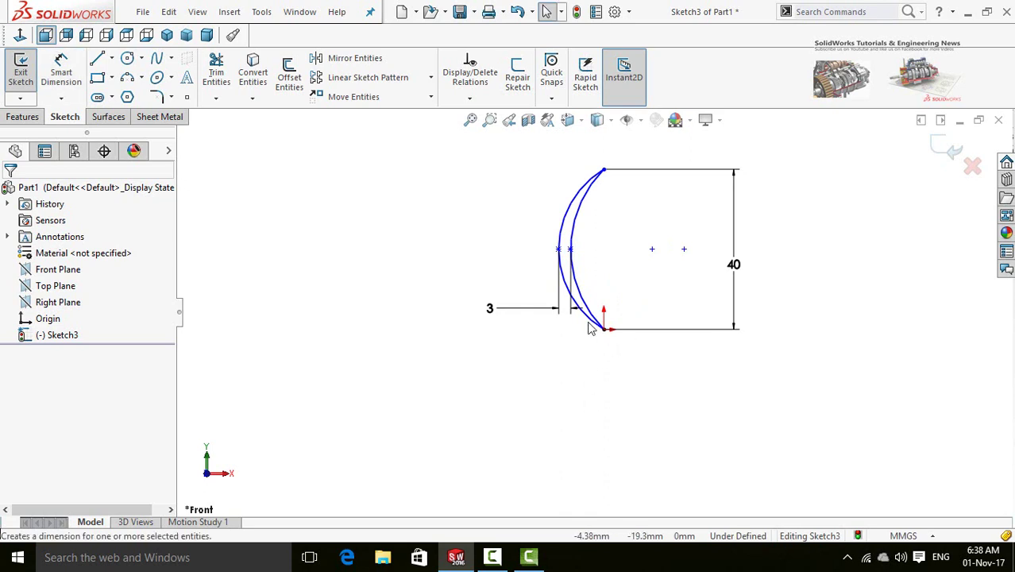
# - Dimension the inner arc's radius as 30 mm
pyautogui.moveTo(585, 255)
pyautogui.mouseDown()
pyautogui.moveTo(668, 310)
pyautogui.moveTo(712, 361)
pyautogui.moveTo(630, 278)
pyautogui.moveTo(639, 262)
pyautogui.mouseUp()
pyautogui.doubleClick(631, 263)
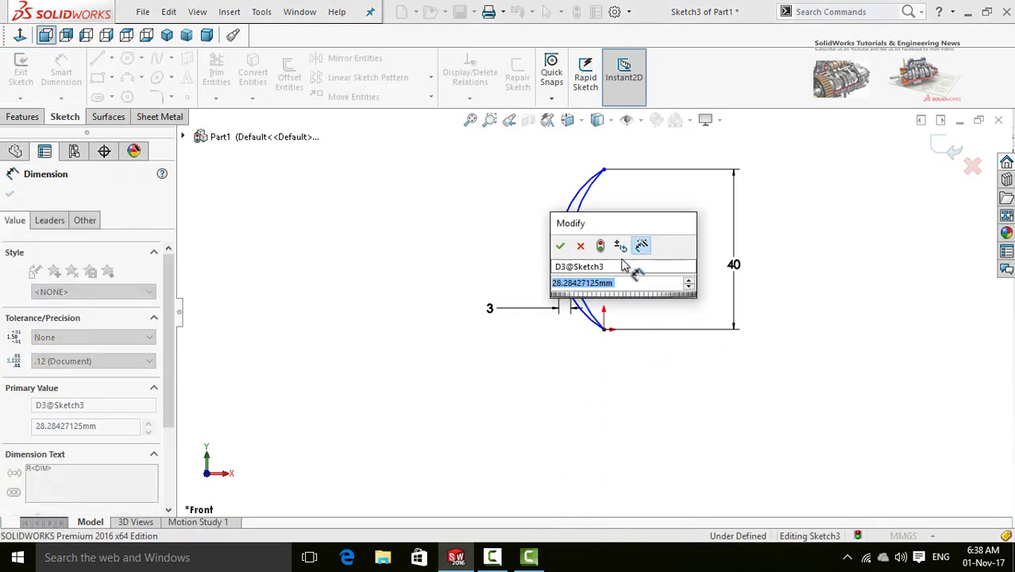
pyautogui.write('30')
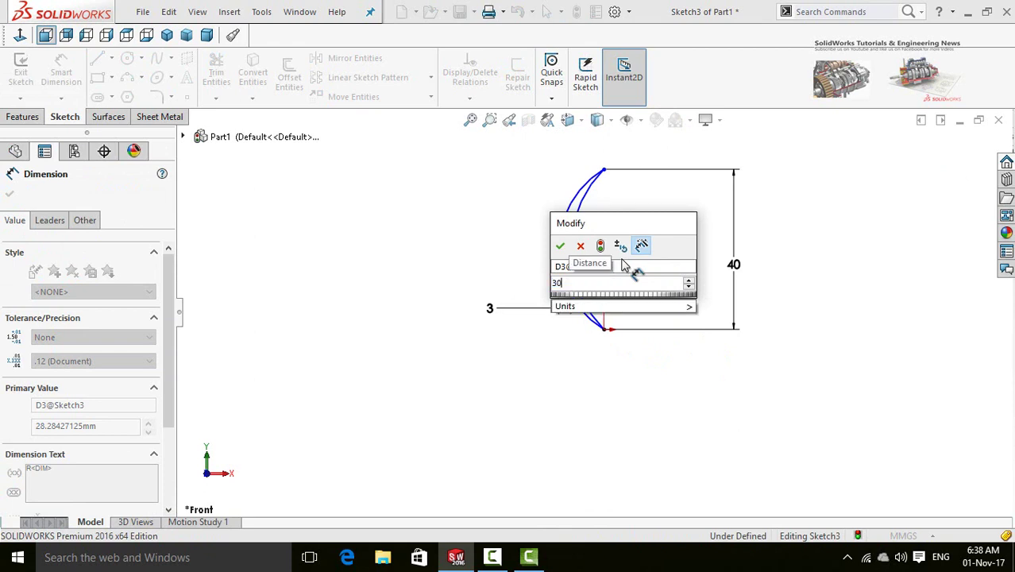
pyautogui.press('Return')
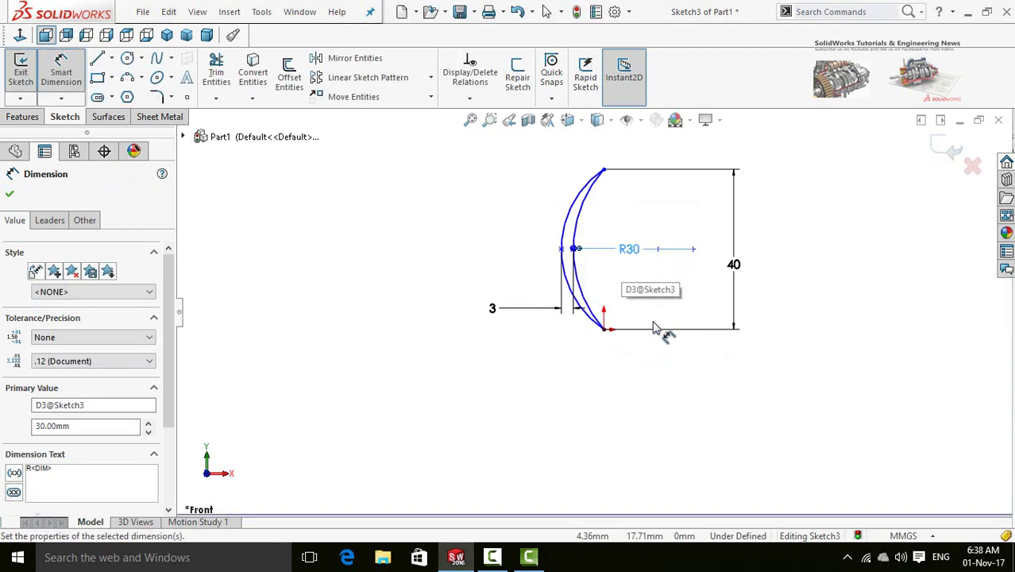
pyautogui.scroll(2, 671, 347)
pyautogui.scroll(-2, 555, 282)
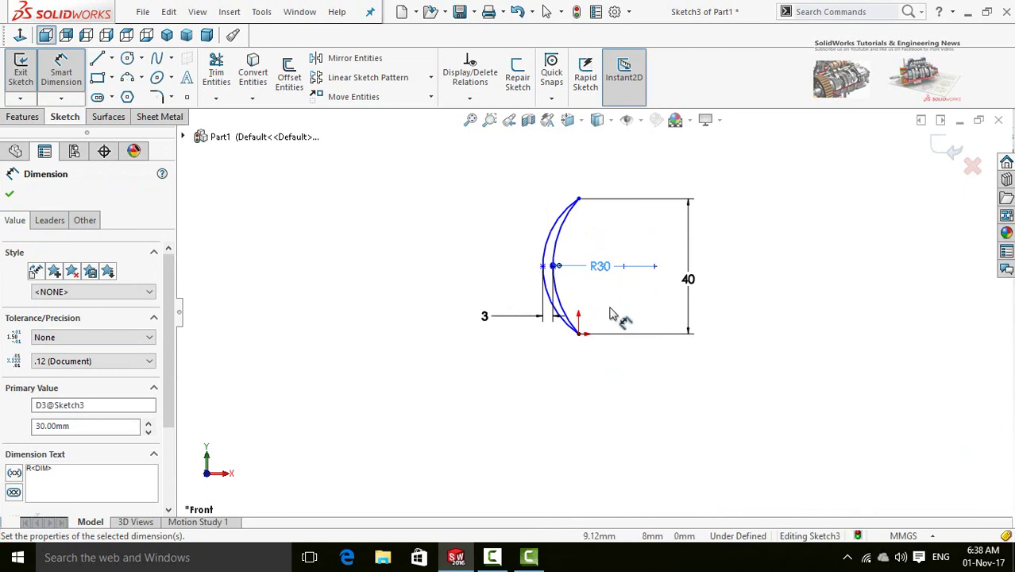
pyautogui.press('Escape')
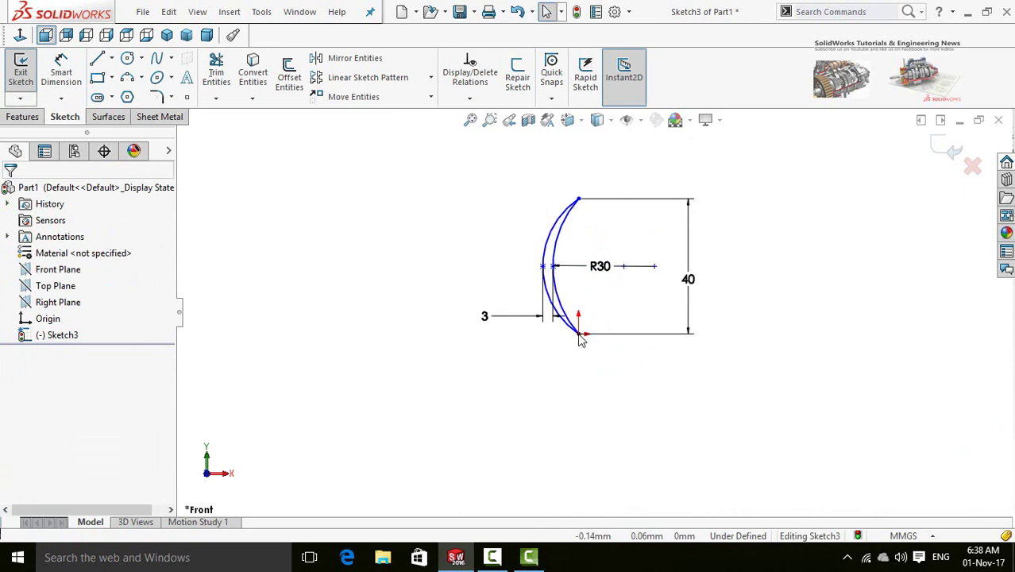
# - Add a Vertical relation between the crescent's upper endpoint and its lower endpoint at the origin
pyautogui.click(579, 334)
pyautogui.keyDown('ctrl'); pyautogui.click(578, 199); pyautogui.keyUp('ctrl')
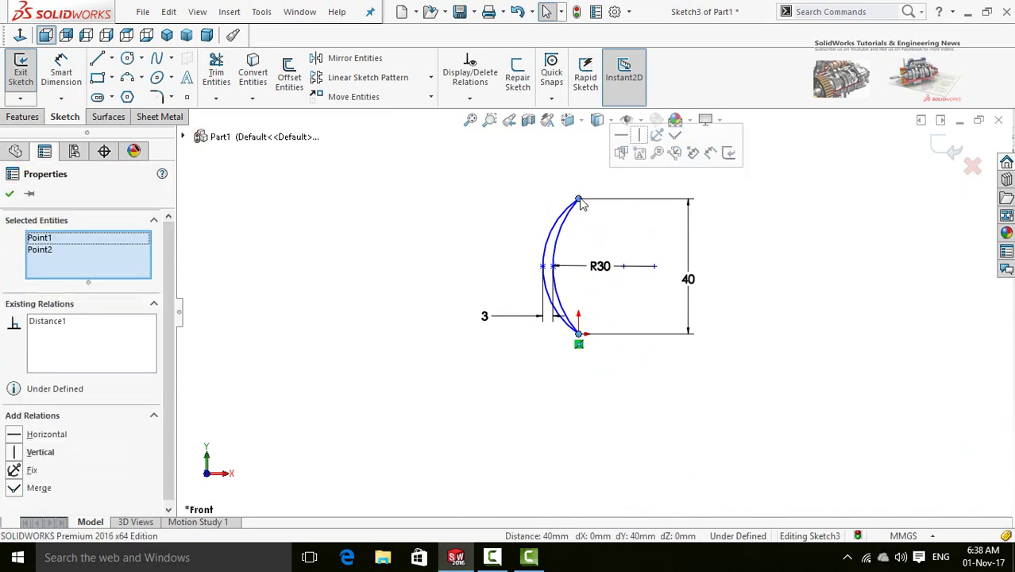
pyautogui.click(637, 137)
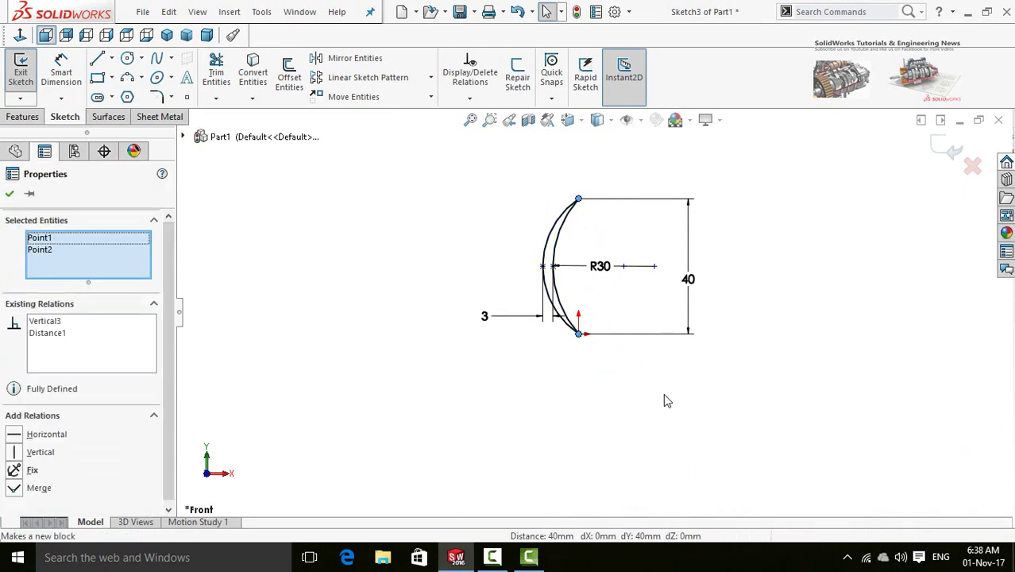
pyautogui.click(342, 203)
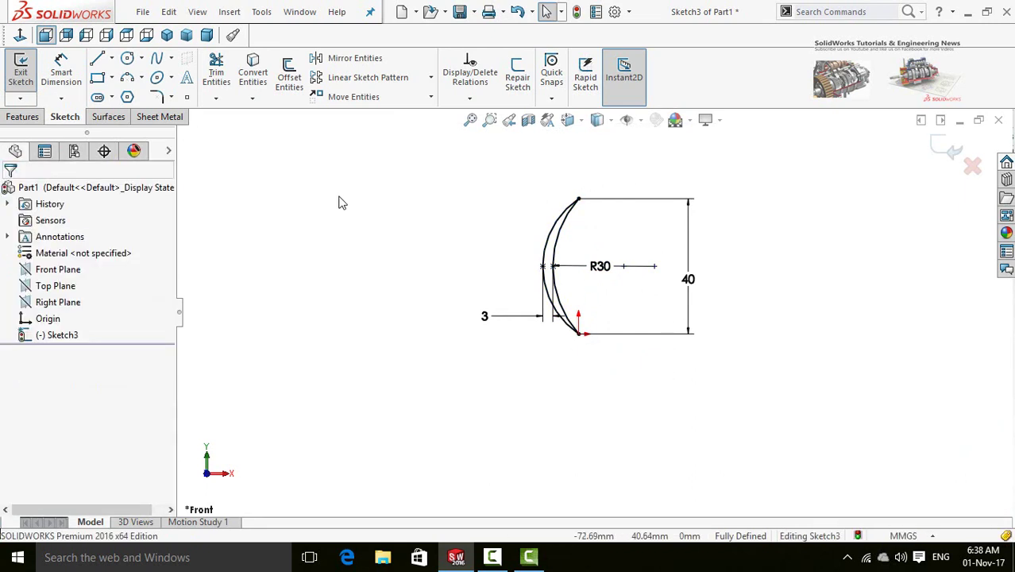
# - Sketch a circle about 20 mm in diameter centred on the origin at the crescent's lower tip
pyautogui.click(126, 63)
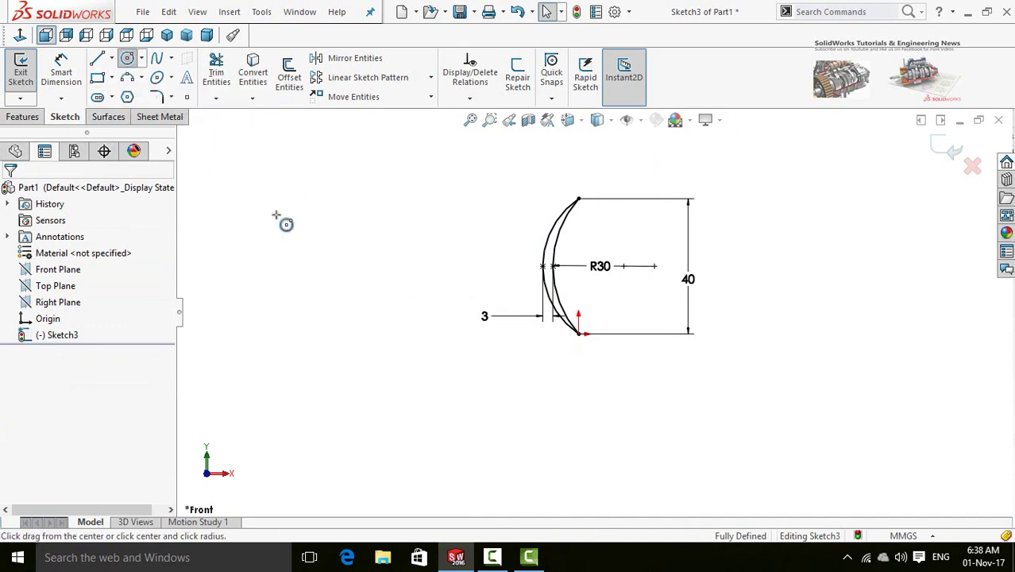
pyautogui.scroll(3, 608, 338)
pyautogui.scroll(-2, 608, 339)
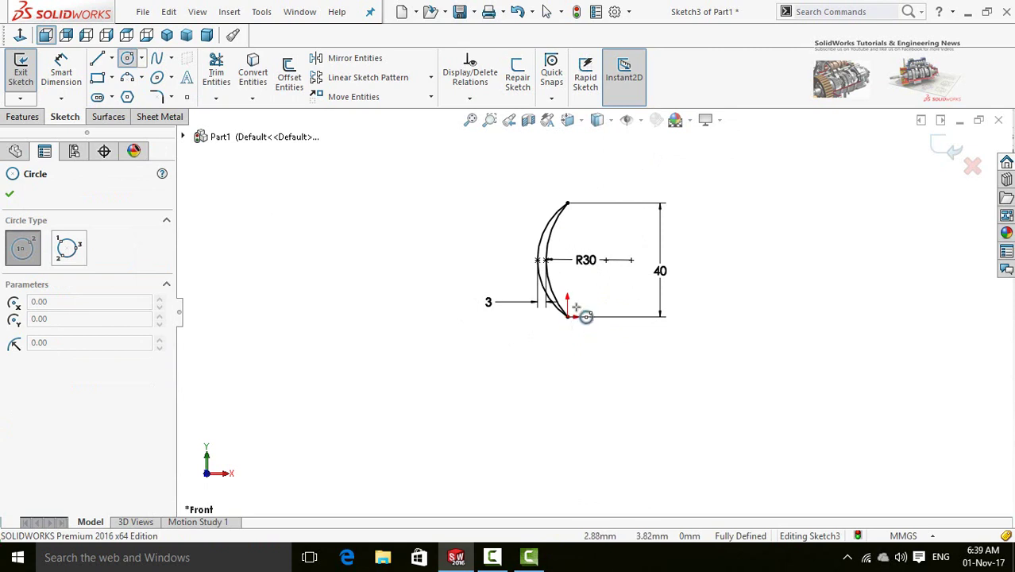
pyautogui.scroll(-2, 579, 328)
pyautogui.click(565, 322)
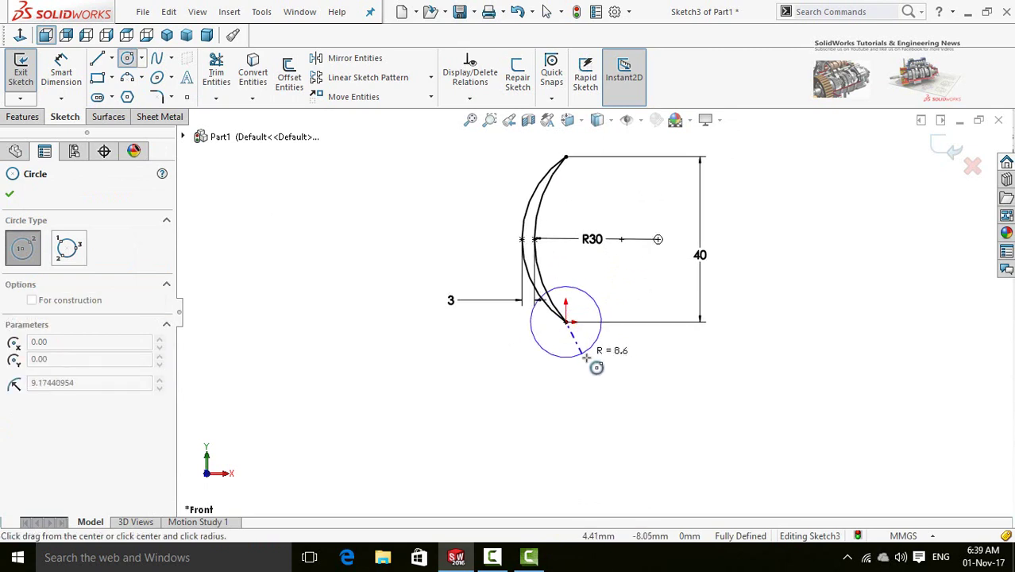
pyautogui.click(593, 359)
# - Dimension the diameter of the circle at the origin as 10 mm
pyautogui.moveTo(676, 423); pyautogui.dragTo(682, 361, button='right')
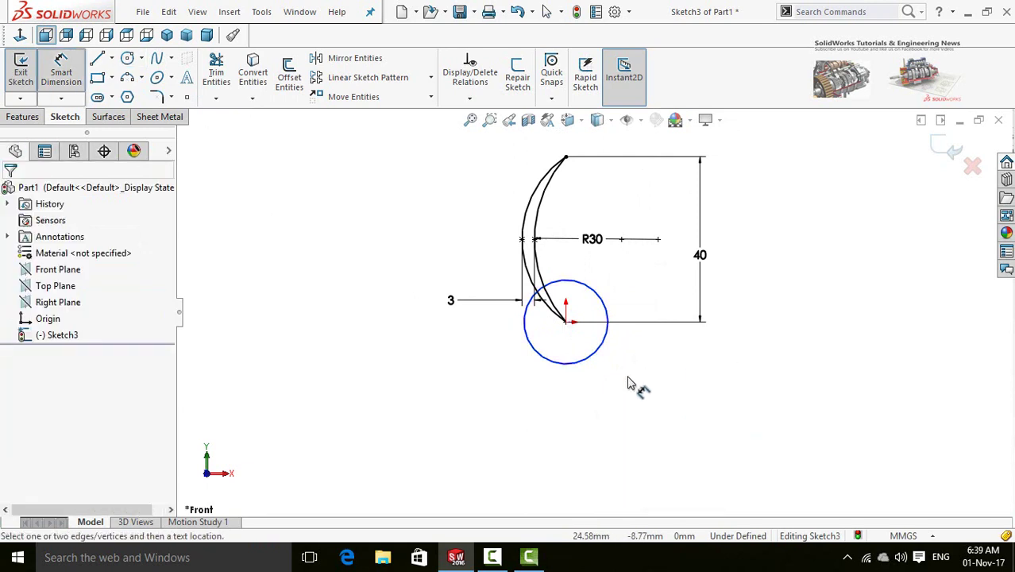
pyautogui.click(587, 367)
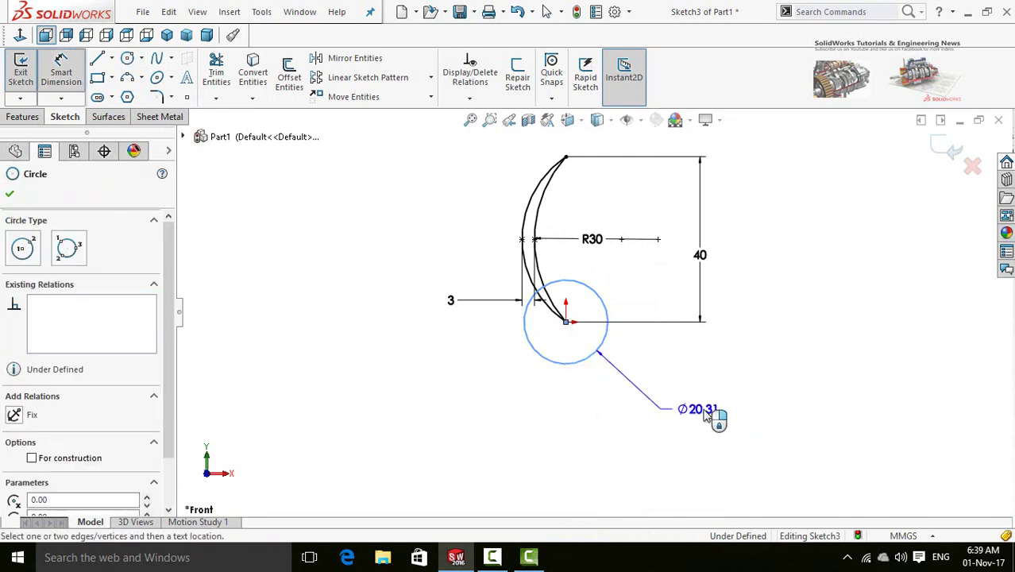
pyautogui.click(719, 429)
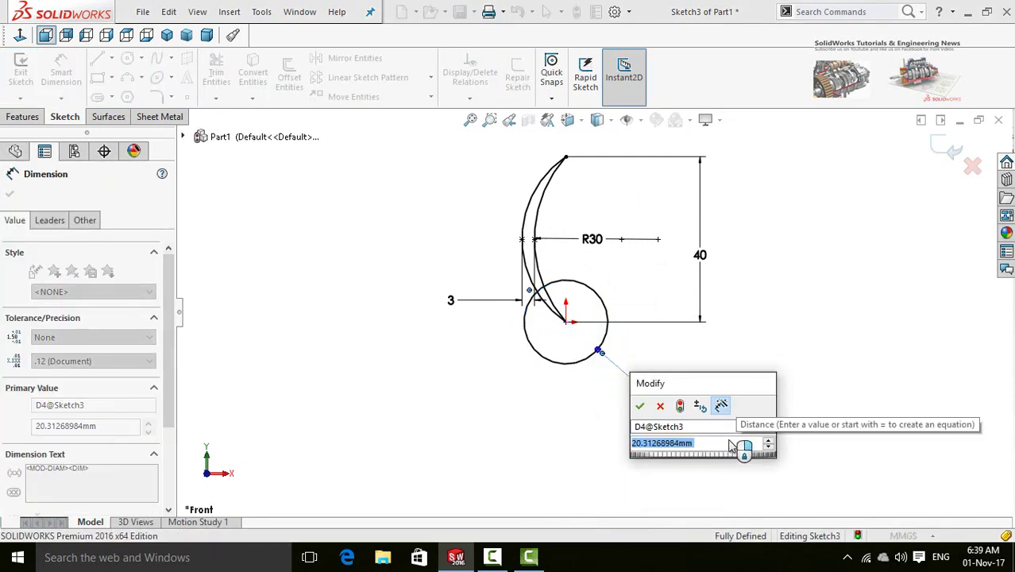
pyautogui.write('1')
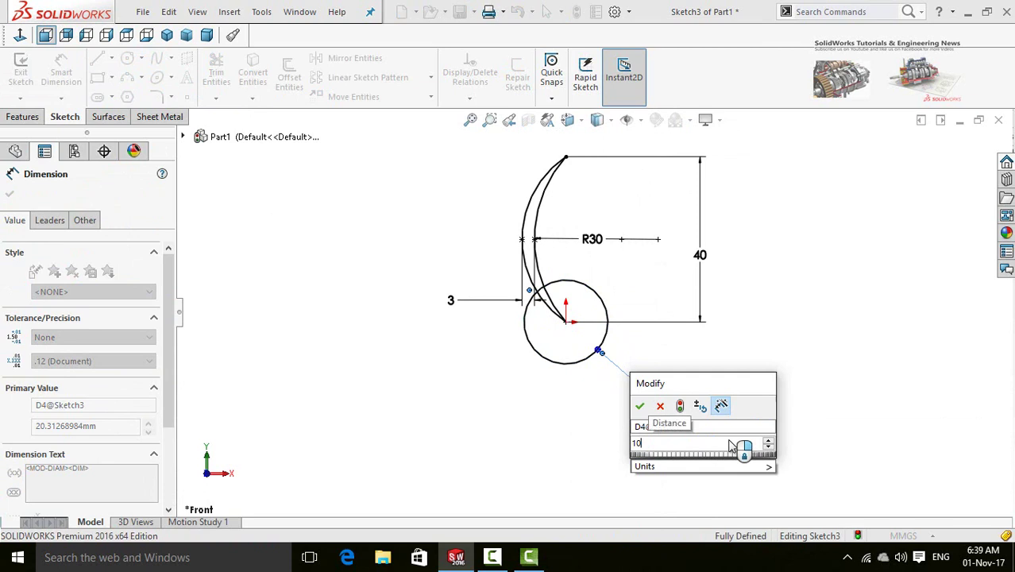
pyautogui.write('0')
pyautogui.press('Return')
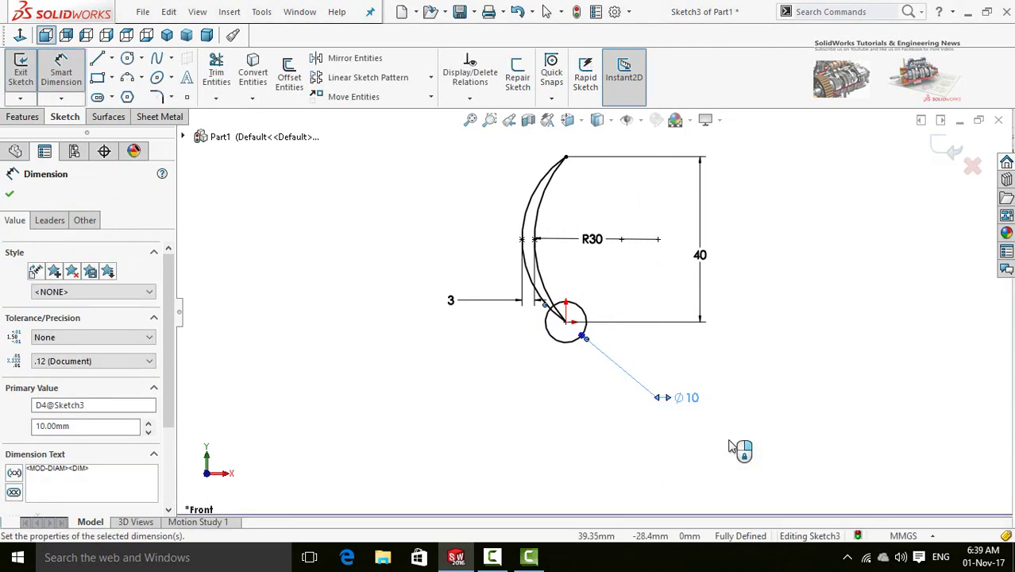
# - Power-trim the arc ends inside the circle and the short circle segment between the two blade arcs
pyautogui.scroll(-2, 627, 346)
pyautogui.scroll(-1, 577, 319)
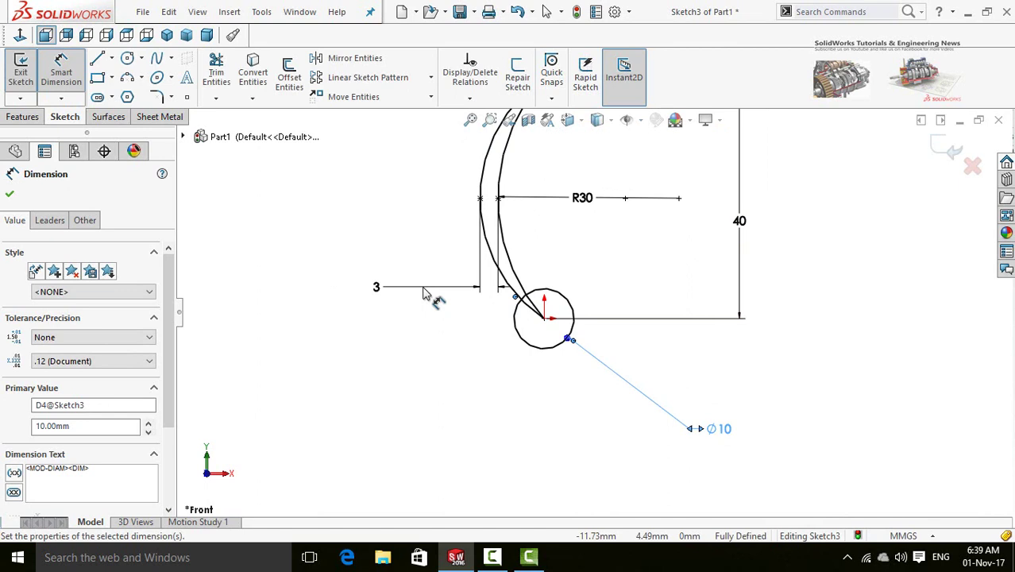
pyautogui.click(219, 73)
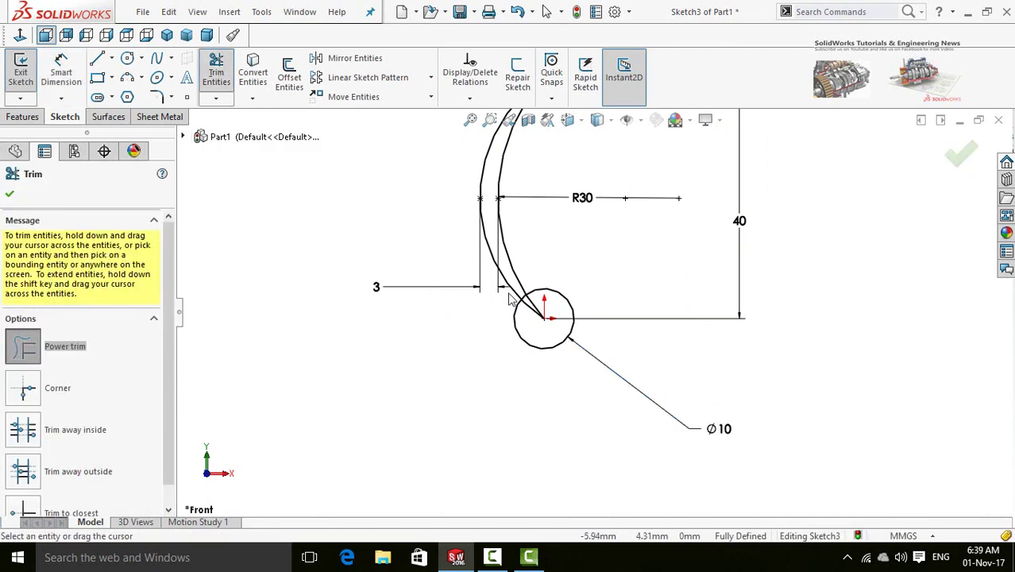
pyautogui.scroll(-2, 577, 335)
pyautogui.moveTo(566, 316); pyautogui.dragTo(568, 325)
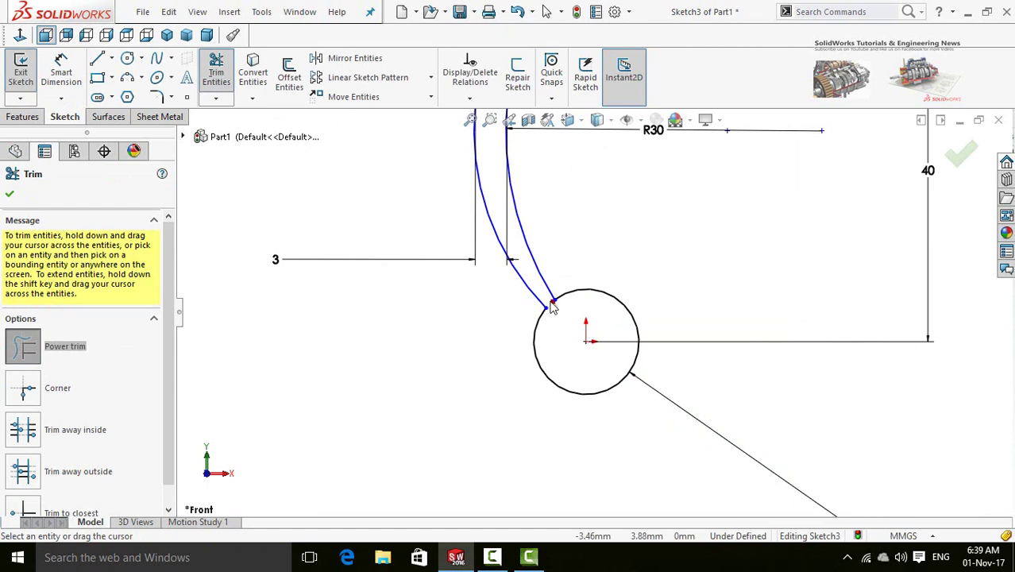
pyautogui.scroll(-2, 587, 334)
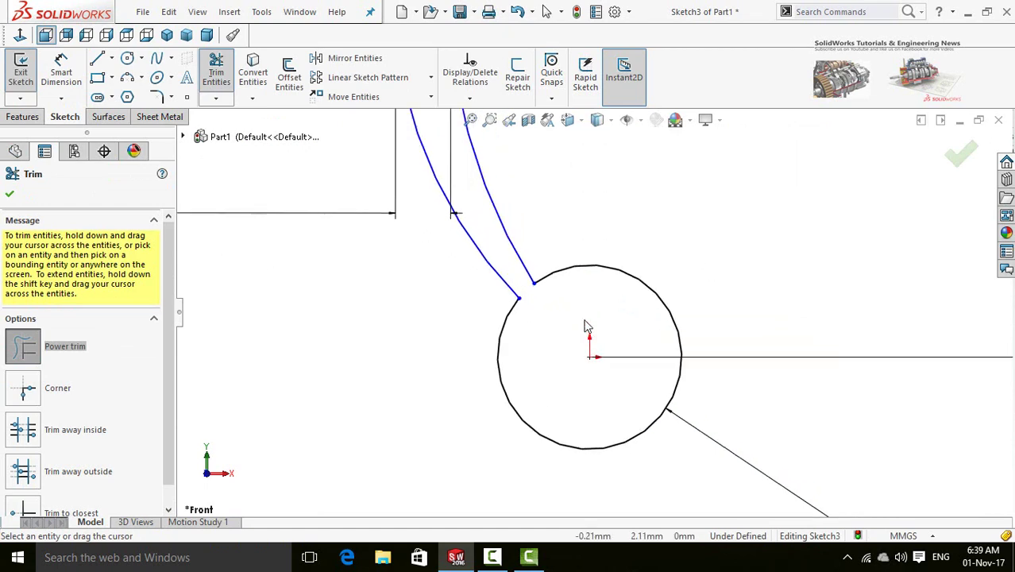
pyautogui.scroll(5, 586, 329)
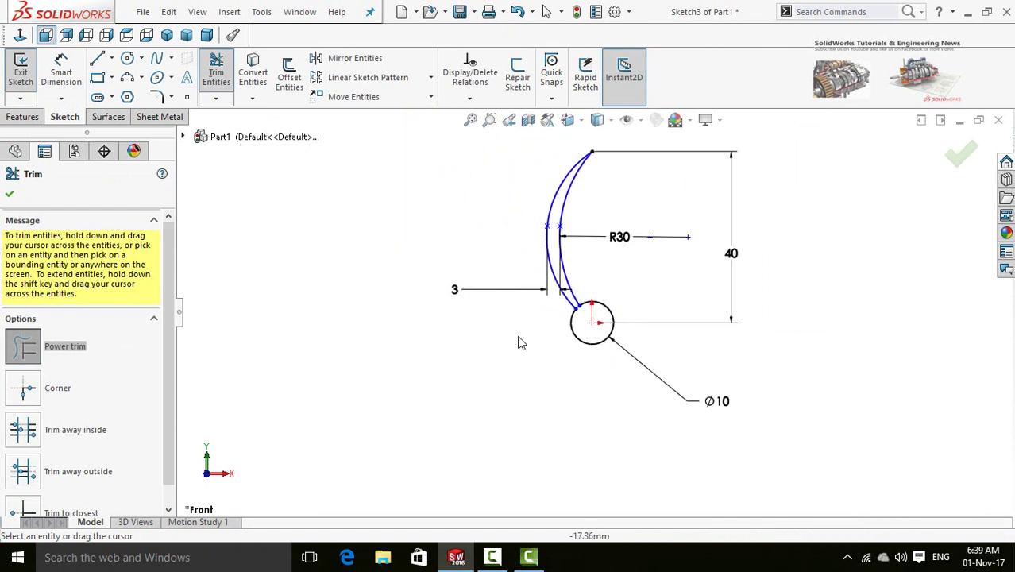
pyautogui.press('Escape')
pyautogui.scroll(1, 553, 340)
pyautogui.scroll(-1, 637, 208)
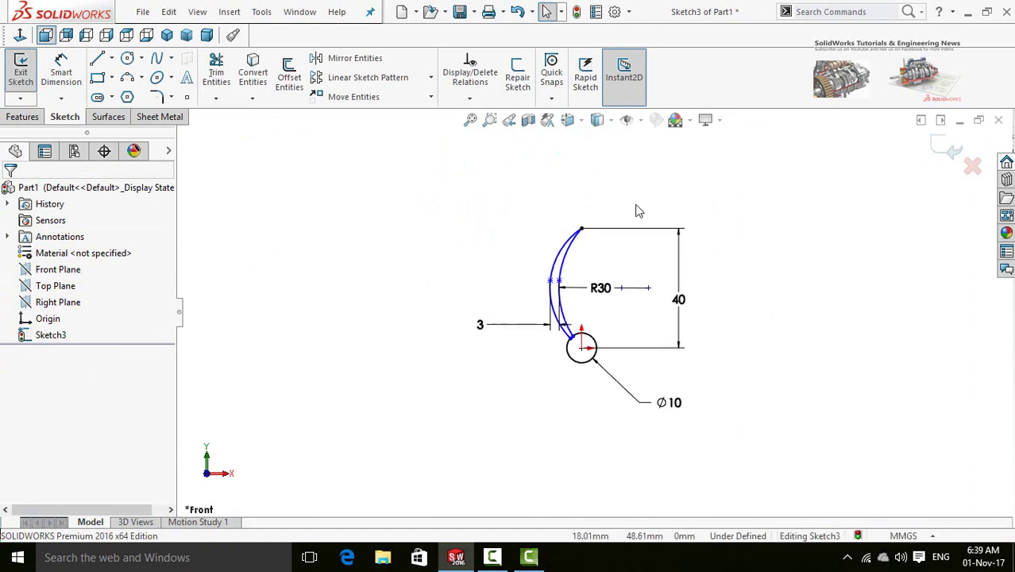
# - Circular-pattern the two crescent arcs about the origin as 3 equally spaced instances over 360 degrees
pyautogui.moveTo(513, 303); pyautogui.dragTo(460, 378)
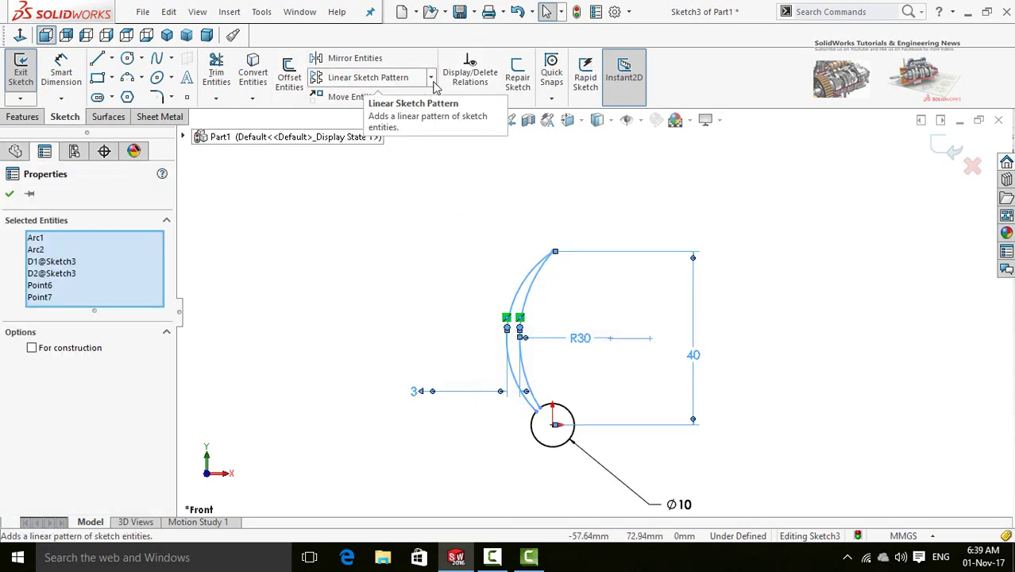
pyautogui.click(430, 78)
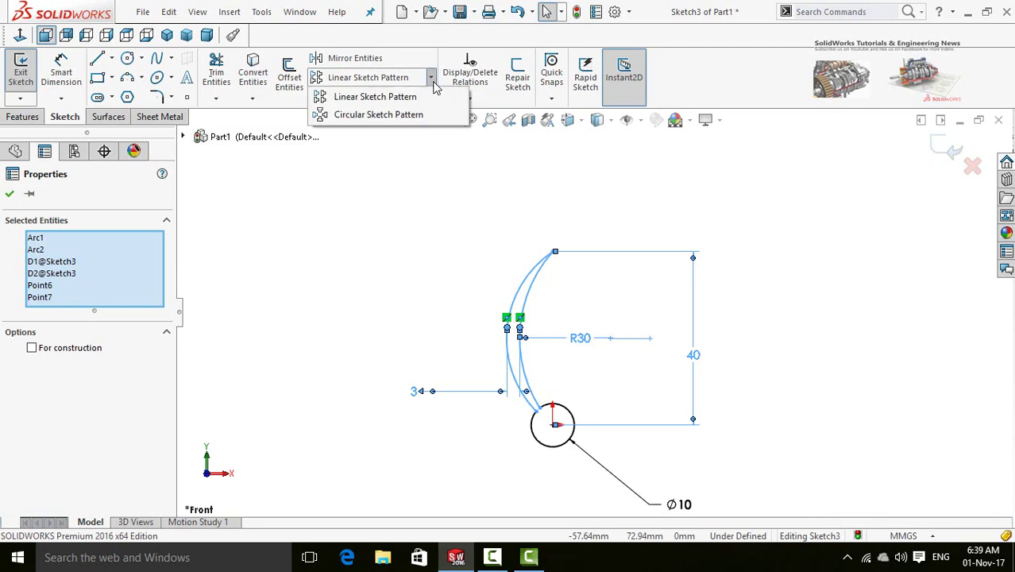
pyautogui.click(389, 115)
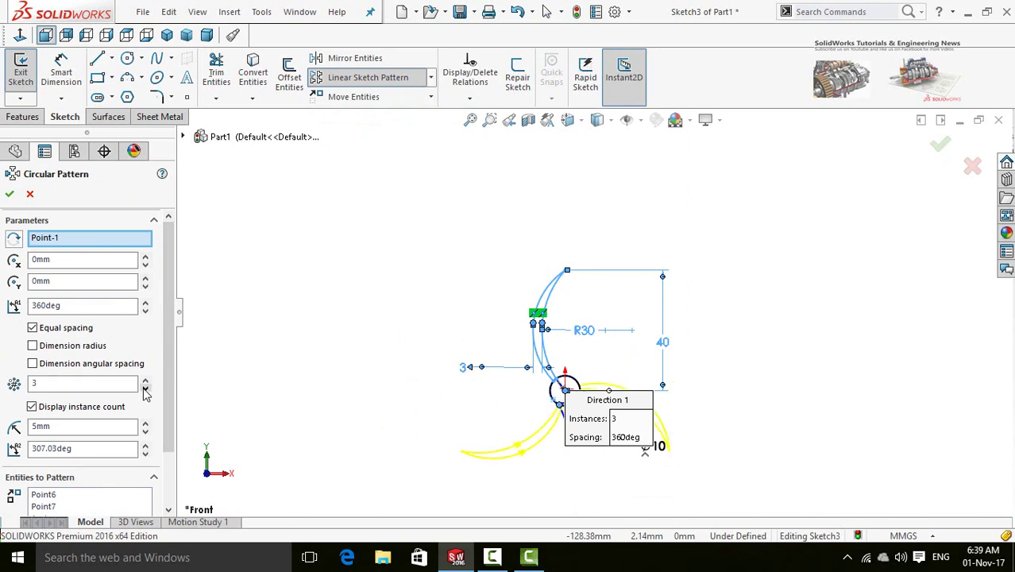
pyautogui.click(9, 198)
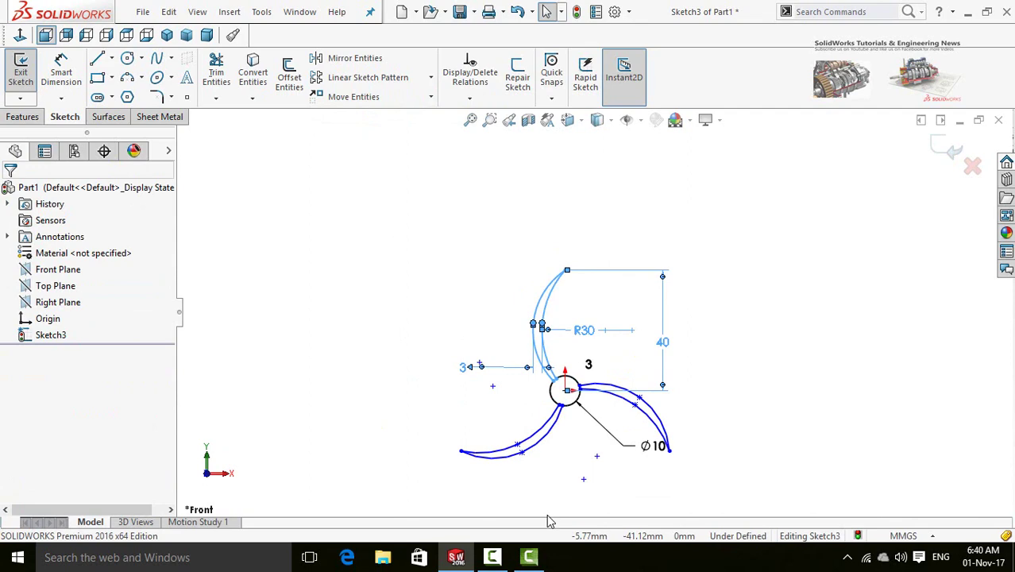
# - Power-trim the circle segments between the arcs of the two patterned blades and exit the sketch
pyautogui.scroll(-5, 584, 409)
pyautogui.click(572, 401)
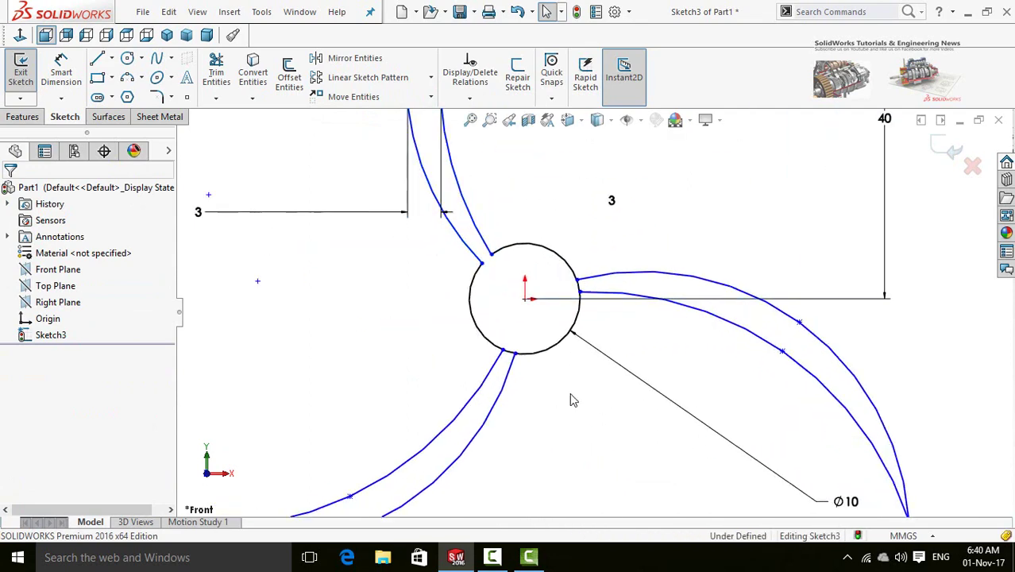
pyautogui.click(216, 73)
pyautogui.scroll(2, 573, 325)
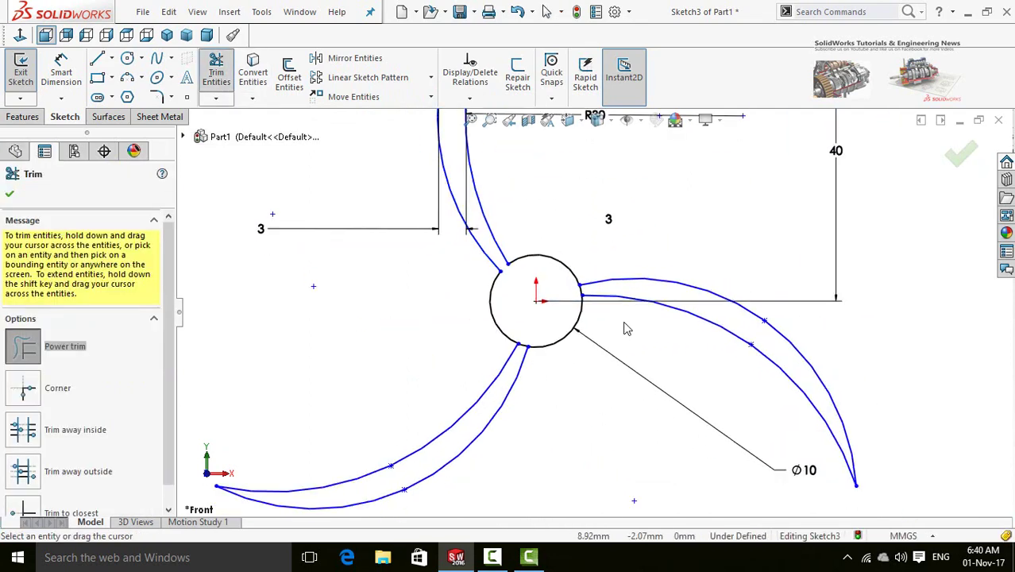
pyautogui.scroll(-4, 570, 324)
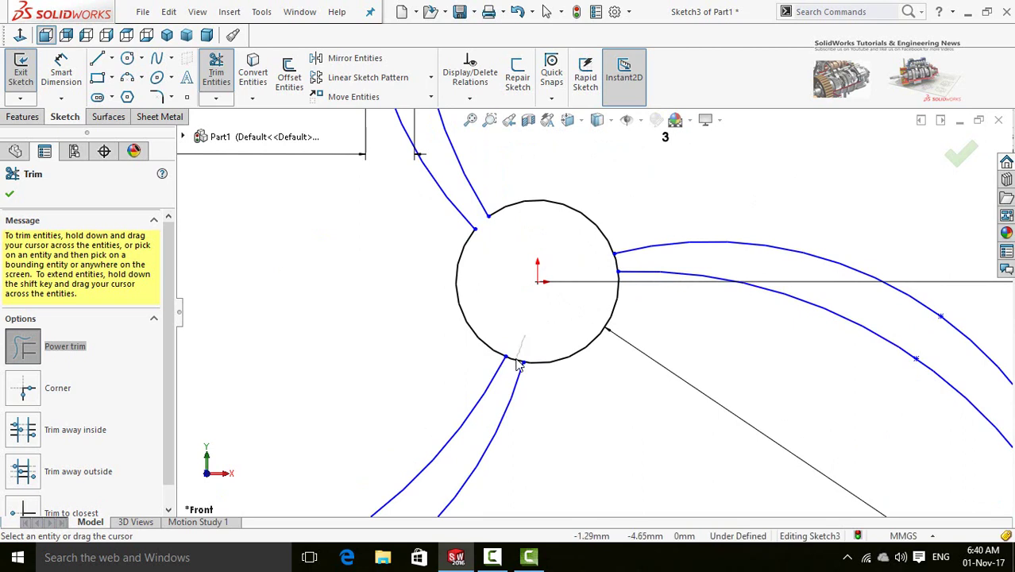
pyautogui.moveTo(518, 364); pyautogui.dragTo(519, 370)
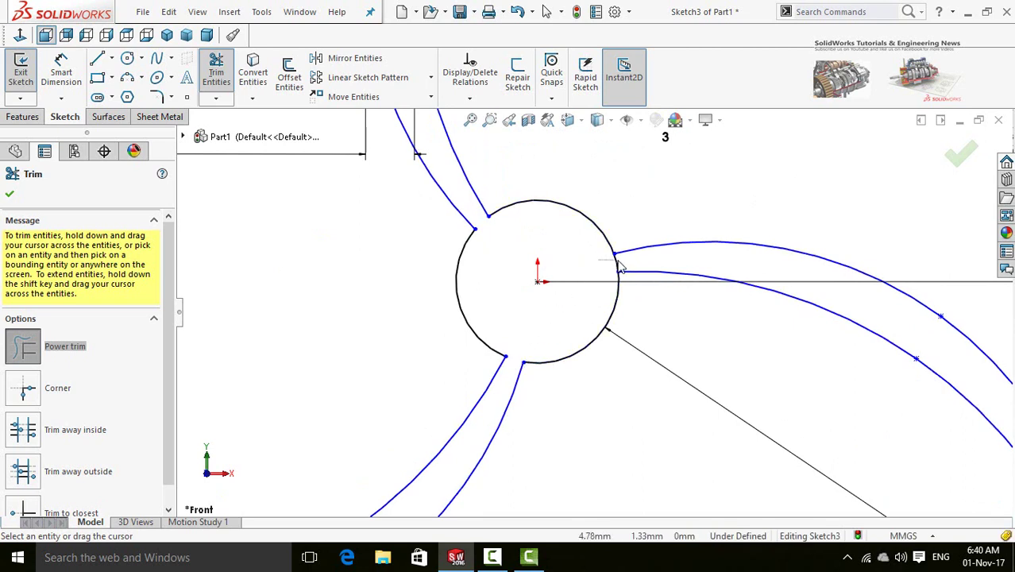
pyautogui.moveTo(621, 268); pyautogui.dragTo(622, 272)
pyautogui.scroll(5, 587, 309)
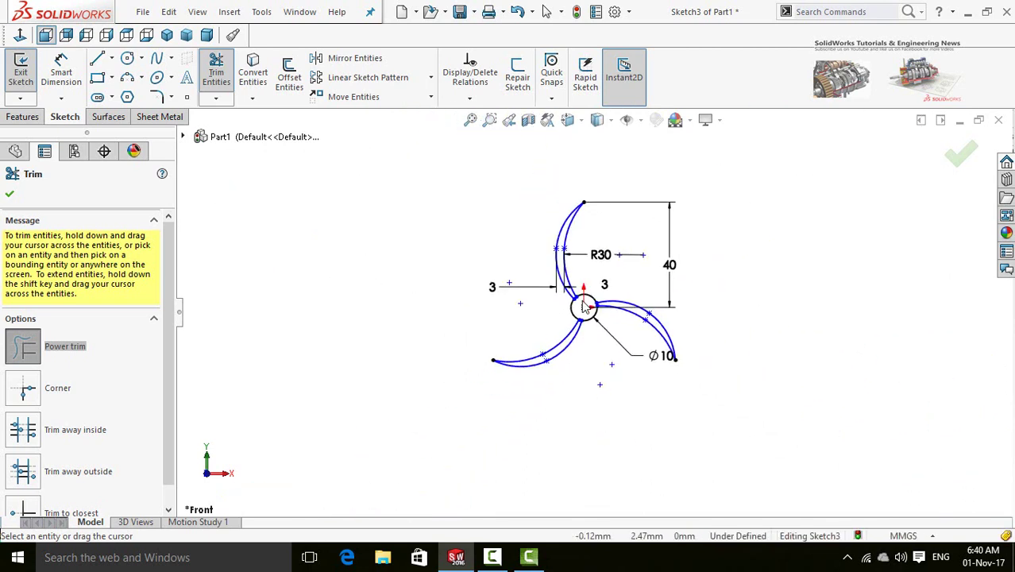
pyautogui.click(10, 195)
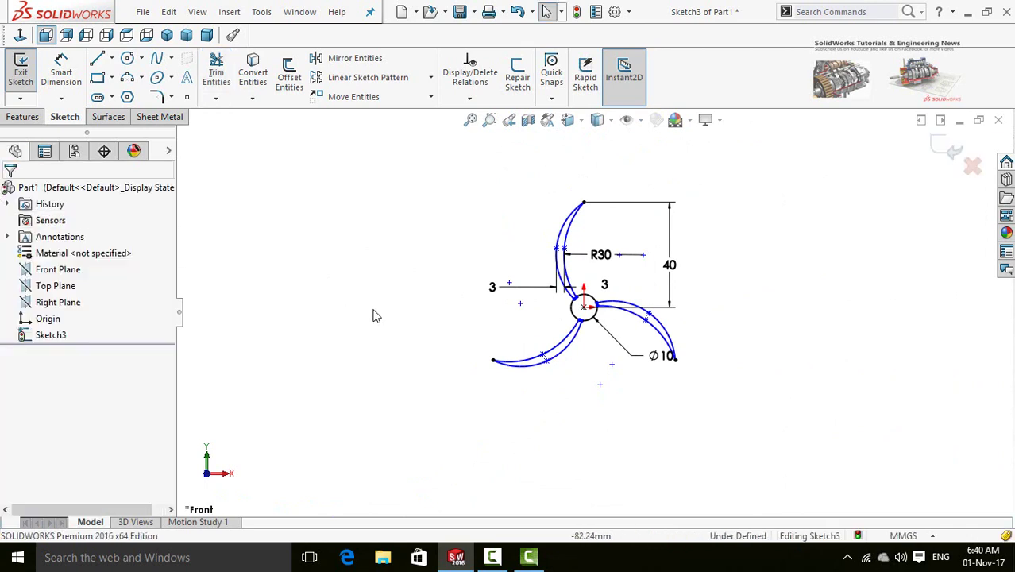
pyautogui.scroll(-1, 628, 340)
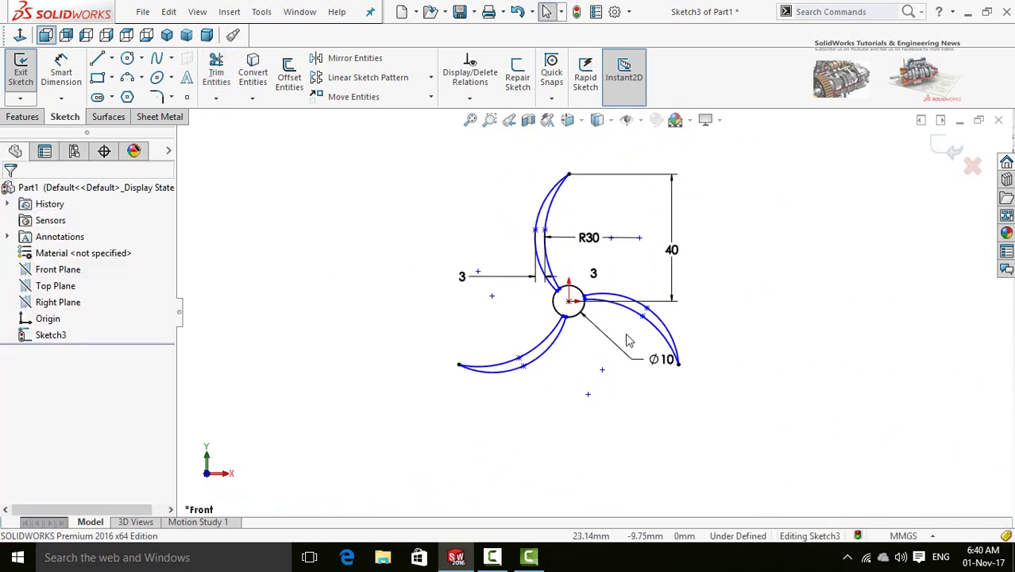
pyautogui.click(947, 152)
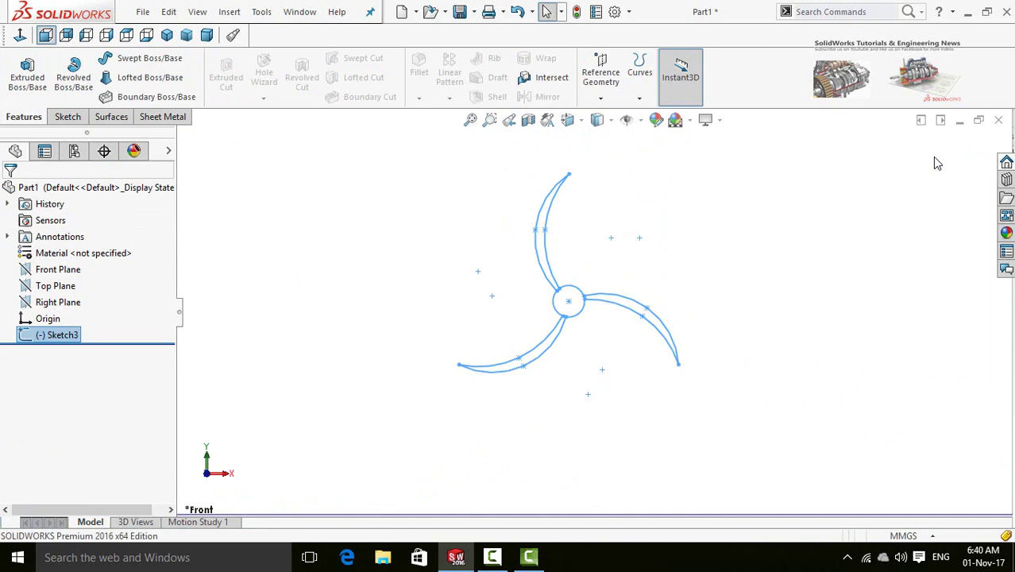
# - Create a reference plane offset 100 mm from the Front Plane
pyautogui.moveTo(542, 372)
pyautogui.mouseDown(button='middle')
pyautogui.moveTo(483, 370)
pyautogui.moveTo(482, 267)
pyautogui.moveTo(593, 118)
pyautogui.mouseUp(button='middle')
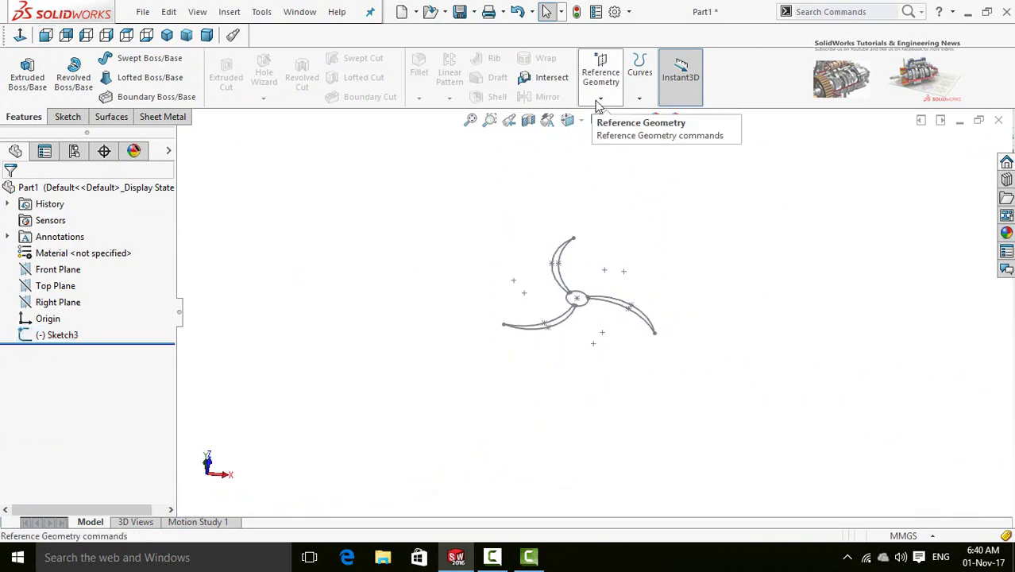
pyautogui.click(597, 102)
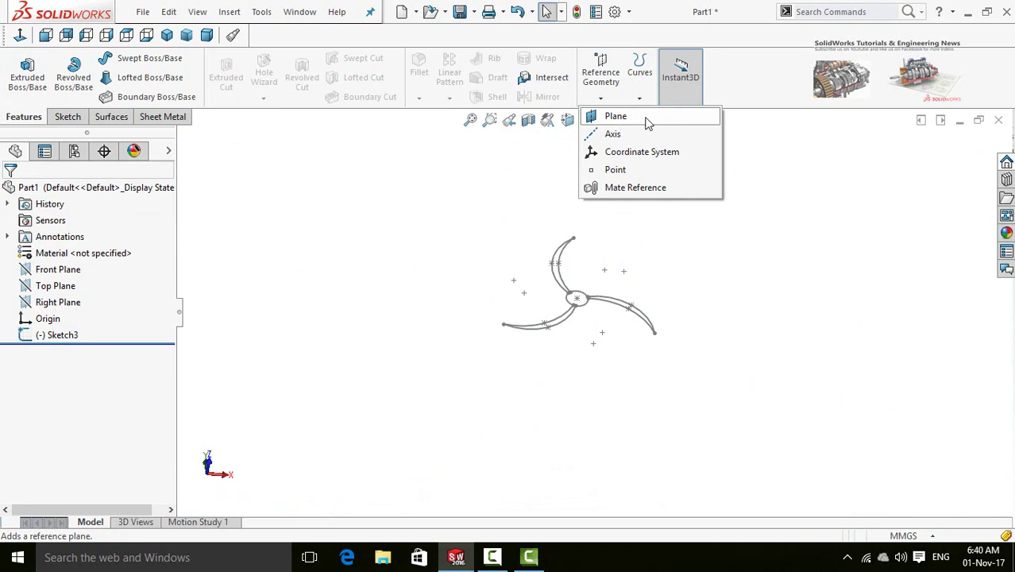
pyautogui.click(612, 199)
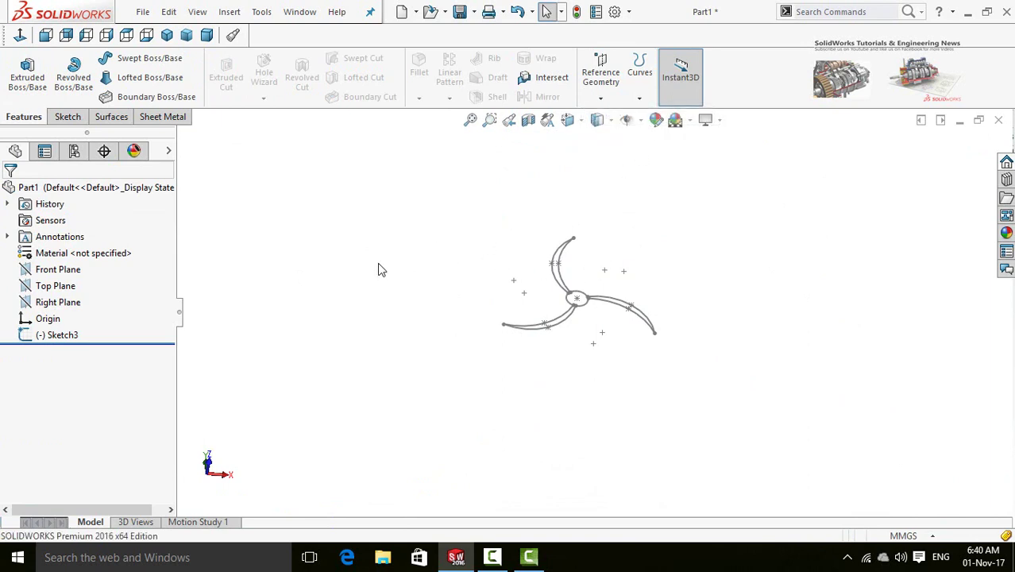
pyautogui.press('p')
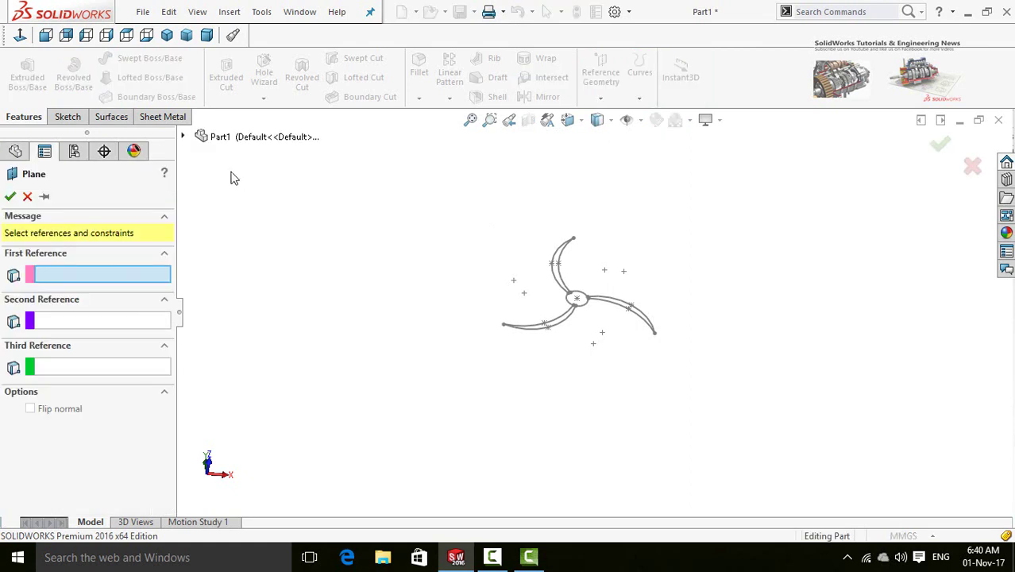
pyautogui.click(181, 139)
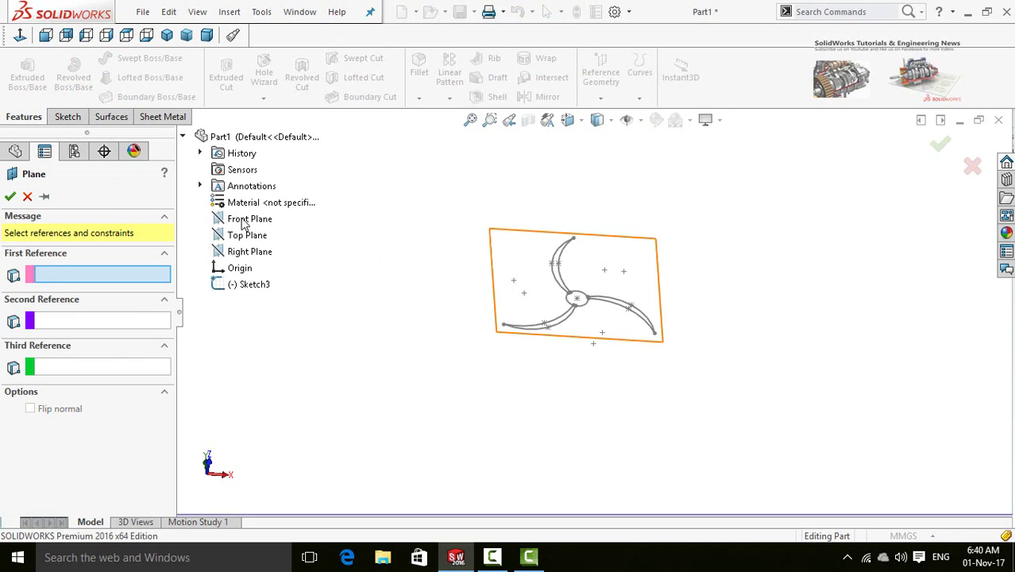
pyautogui.click(223, 223)
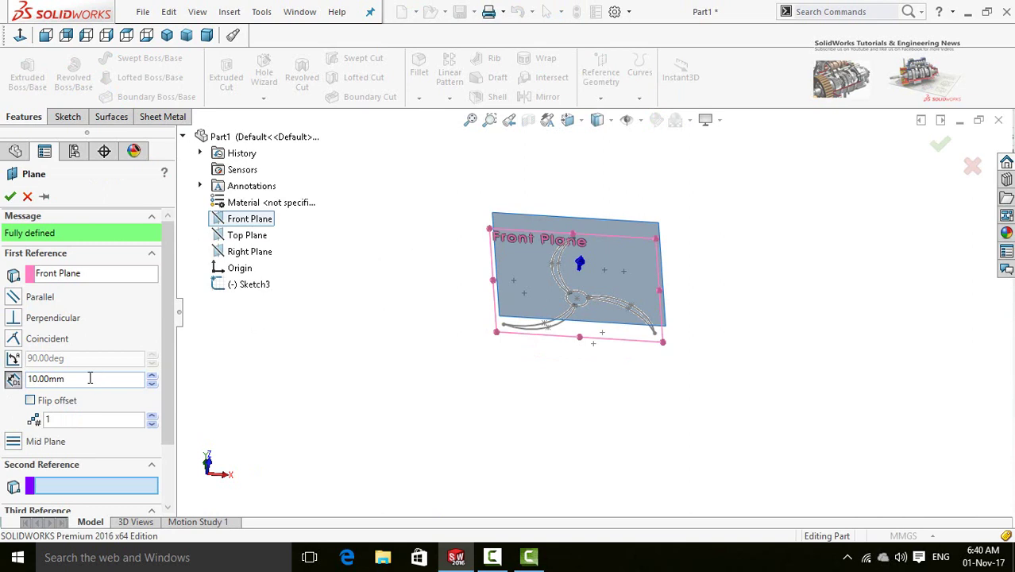
pyautogui.click(132, 378)
pyautogui.moveTo(583, 395); pyautogui.dragTo(571, 317, button='middle')
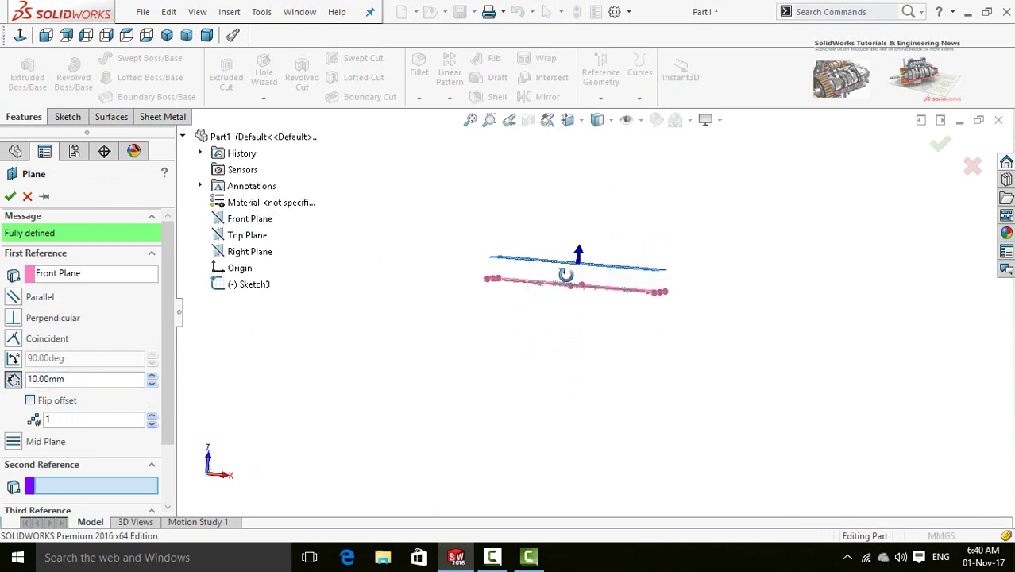
pyautogui.click(100, 379)
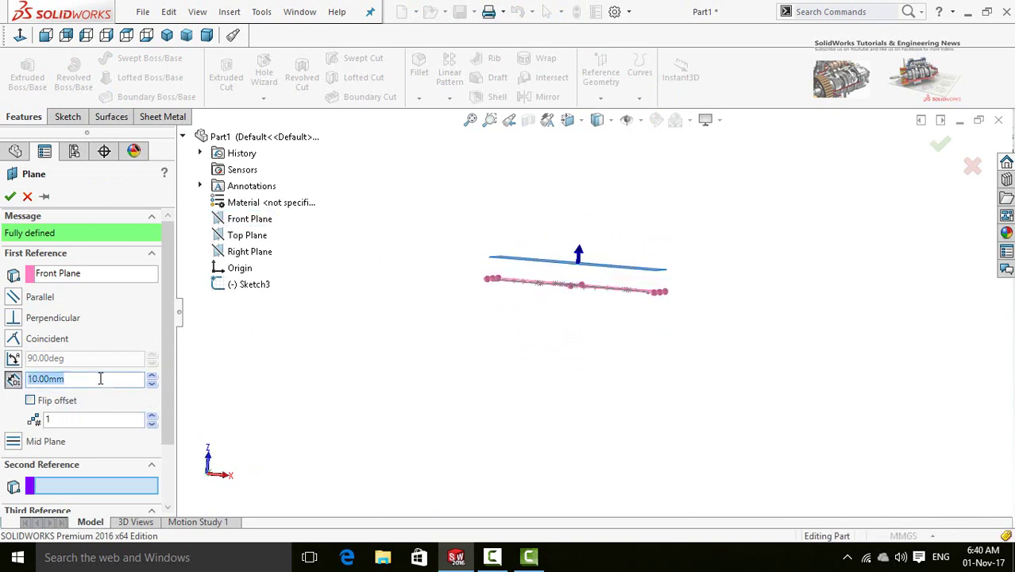
pyautogui.write('100')
pyautogui.press('Return')
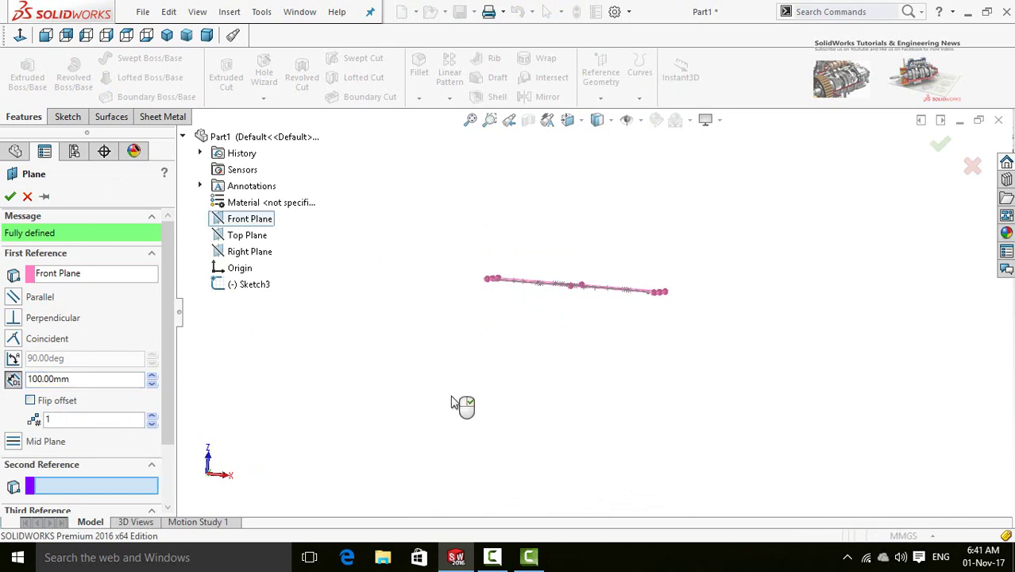
pyautogui.moveTo(460, 403)
pyautogui.mouseDown(button='middle')
pyautogui.moveTo(478, 408)
pyautogui.moveTo(483, 317)
pyautogui.moveTo(477, 382)
pyautogui.mouseUp(button='middle')
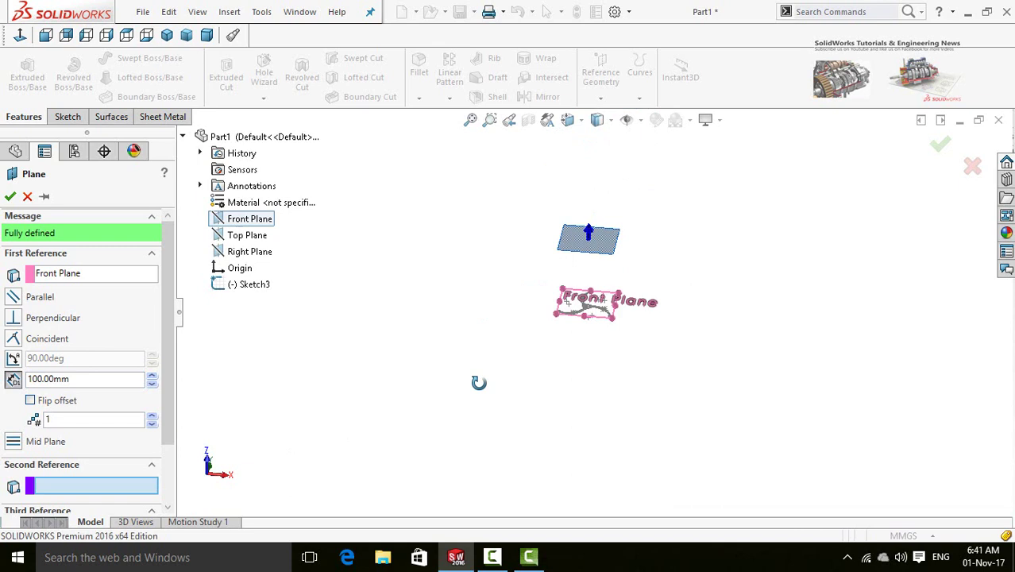
pyautogui.click(10, 196)
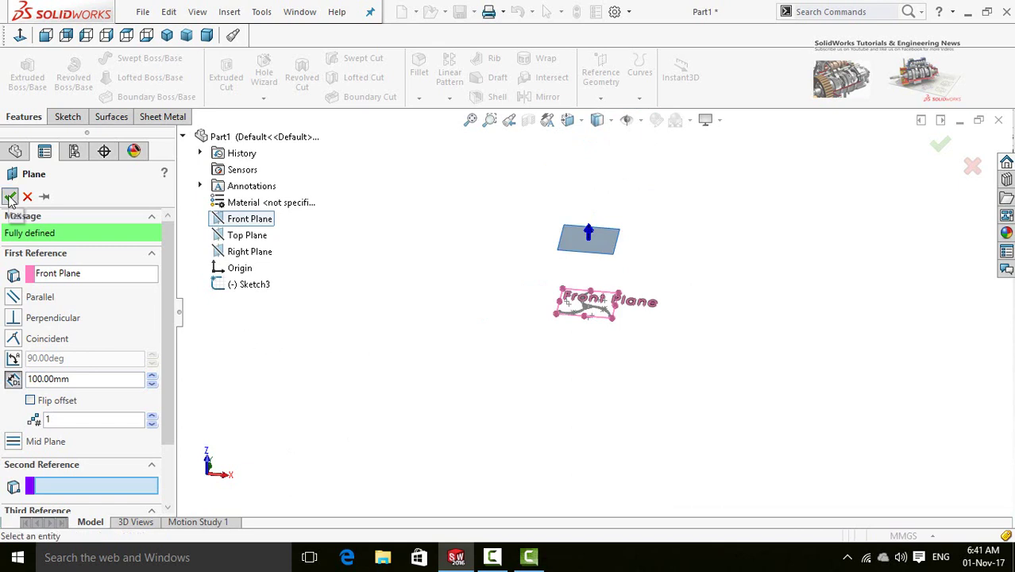
# - Start a sketch on the offset plane, viewed face-on, and convert the whole three-blade Front Plane sketch into it
pyautogui.moveTo(667, 261); pyautogui.dragTo(597, 254, button='middle')
pyautogui.scroll(-2, 587, 282)
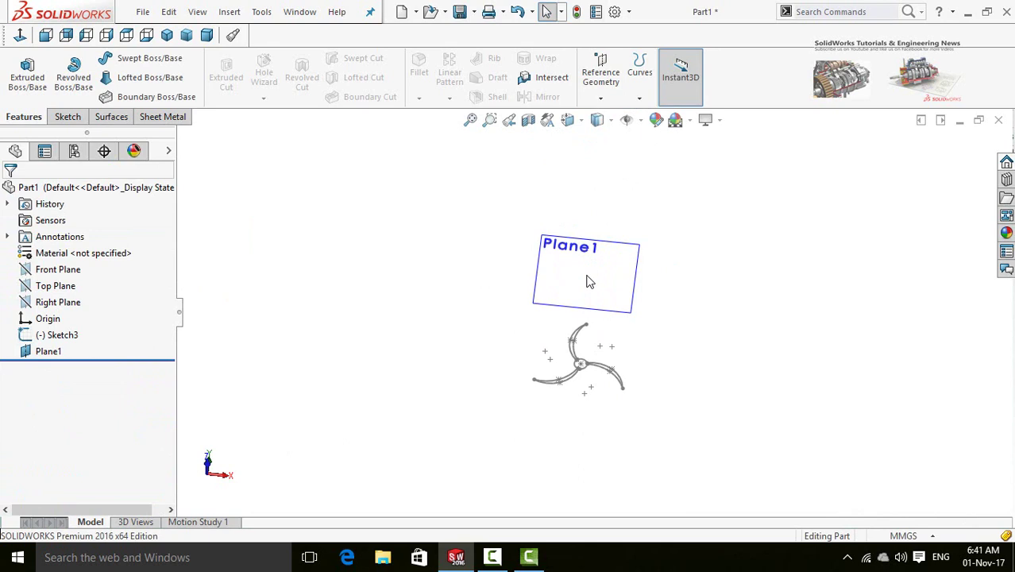
pyautogui.click(588, 282)
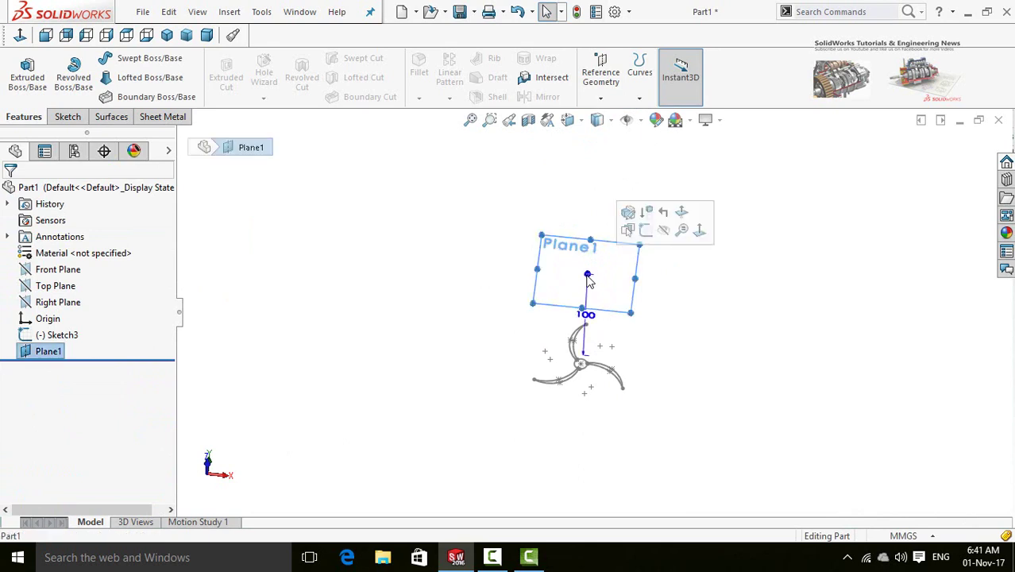
pyautogui.click(646, 230)
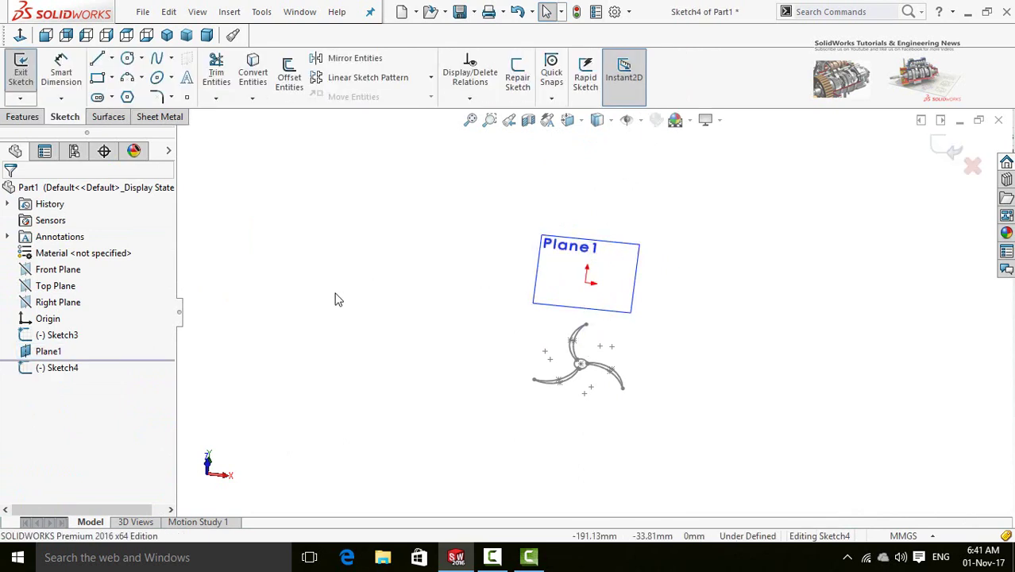
pyautogui.click(20, 38)
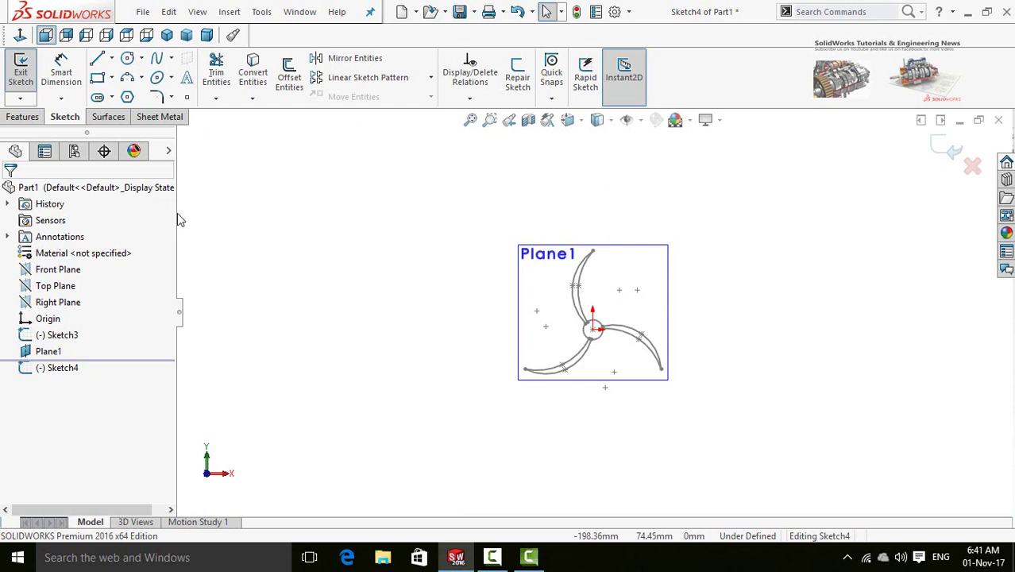
pyautogui.click(56, 337)
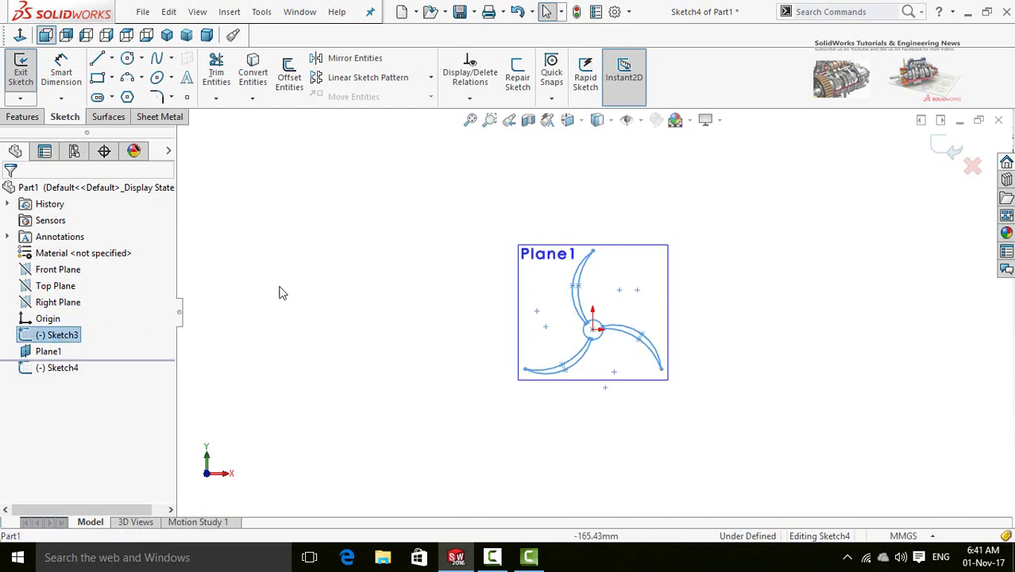
pyautogui.click(253, 78)
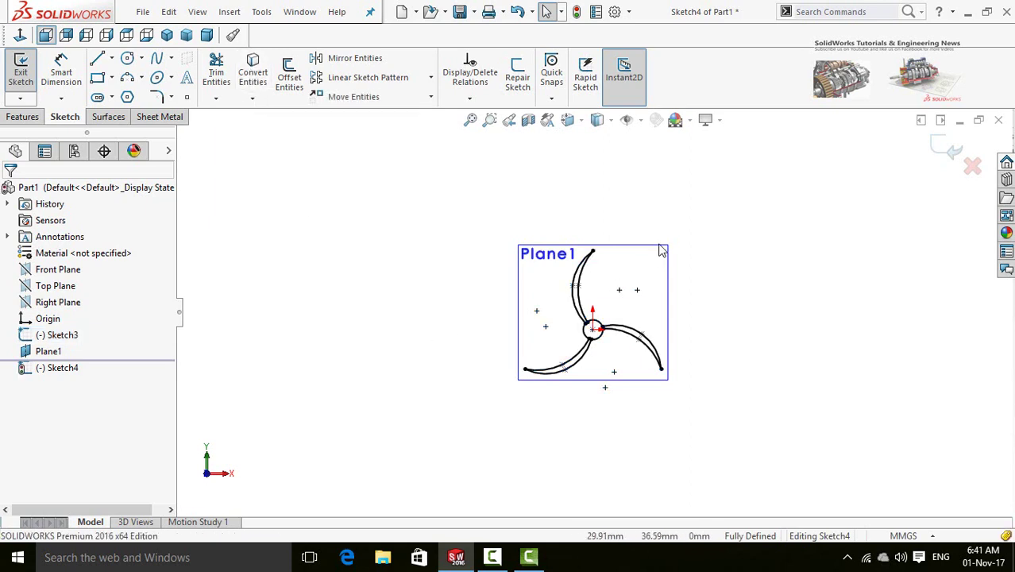
# - Scale all the converted blade profile entities about the origin by a factor of 0.5, without copying
pyautogui.moveTo(730, 220)
pyautogui.mouseDown()
pyautogui.moveTo(572, 311)
pyautogui.moveTo(479, 417)
pyautogui.mouseUp()
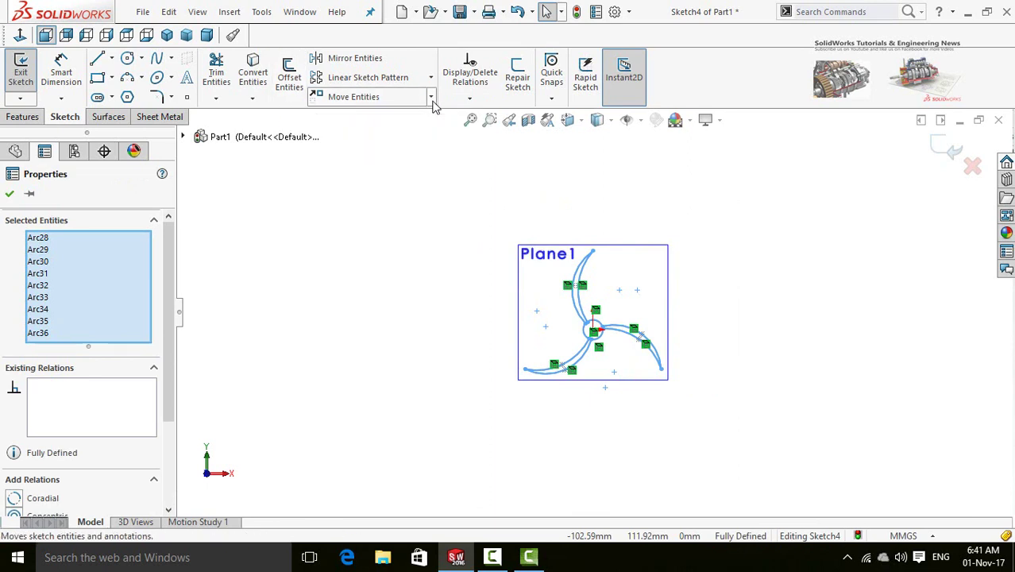
pyautogui.click(430, 98)
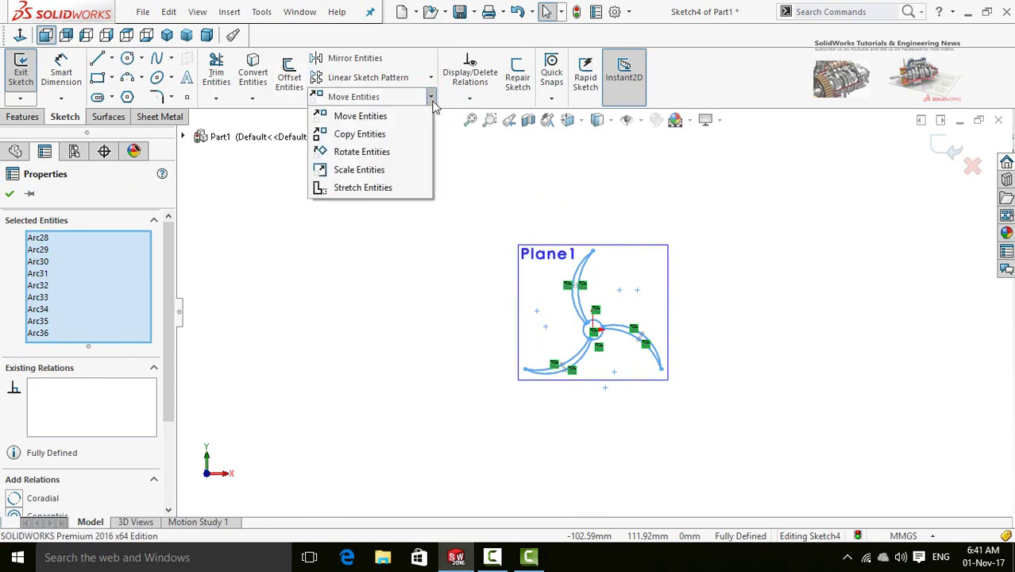
pyautogui.click(366, 172)
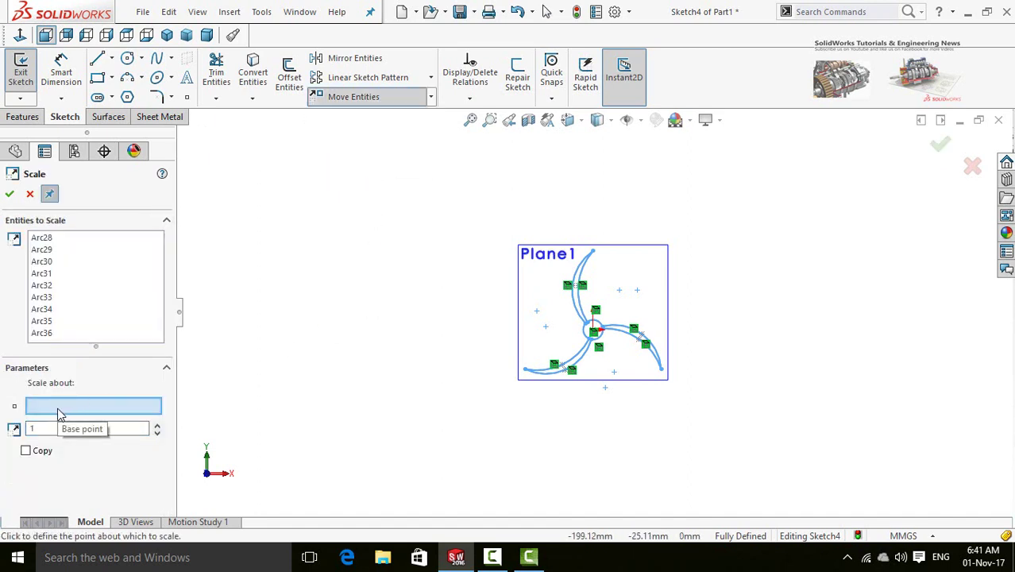
pyautogui.scroll(-5, 604, 325)
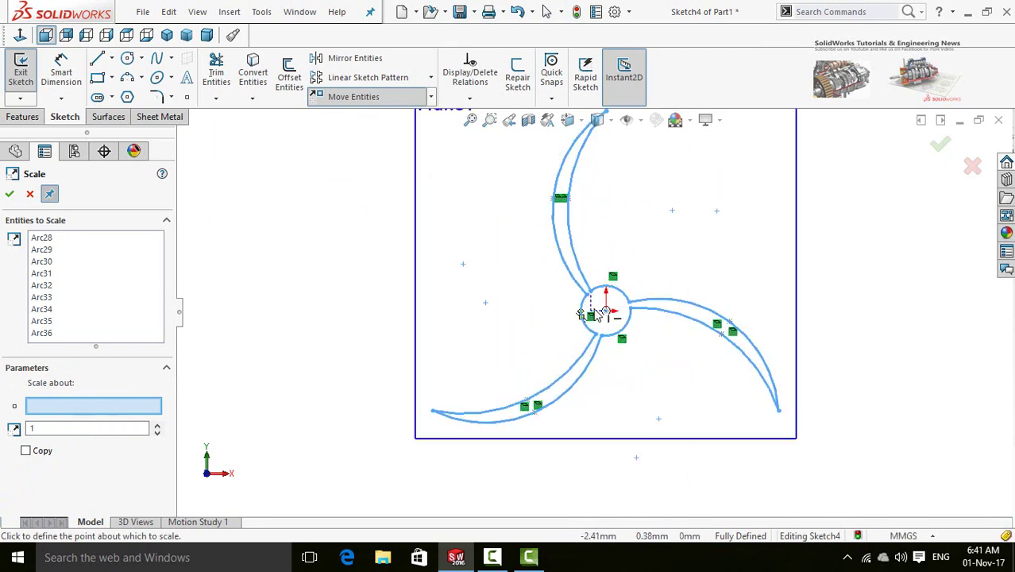
pyautogui.click(616, 317)
pyautogui.press('z')
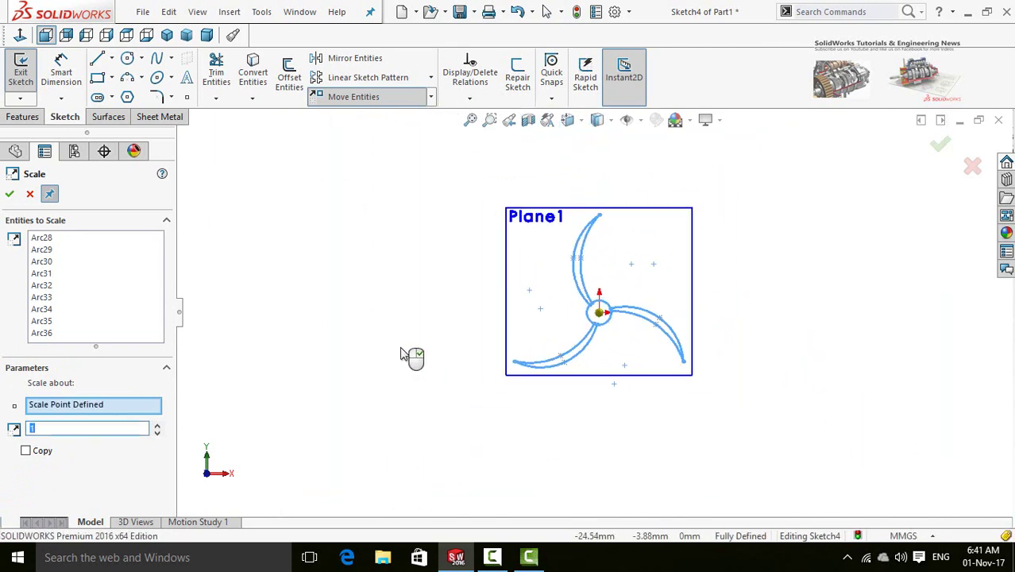
pyautogui.click(158, 434)
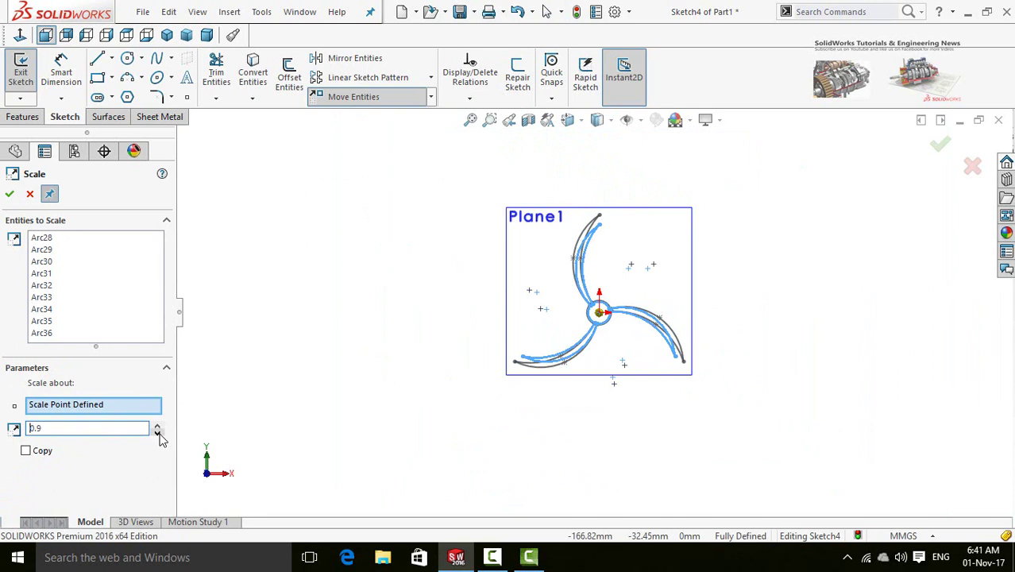
pyautogui.click(158, 433)
pyautogui.click(158, 433)
pyautogui.click(158, 434)
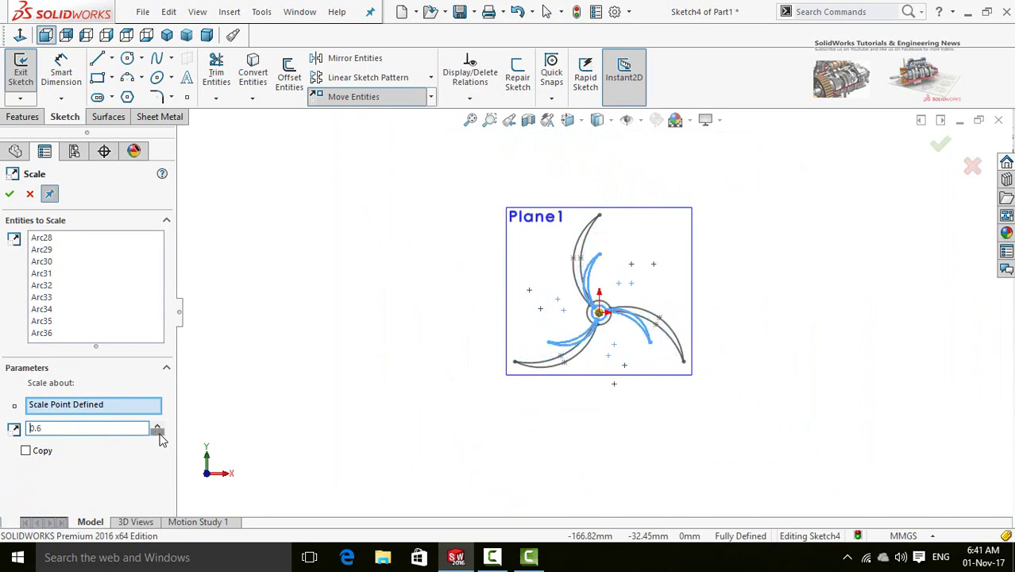
pyautogui.click(158, 434)
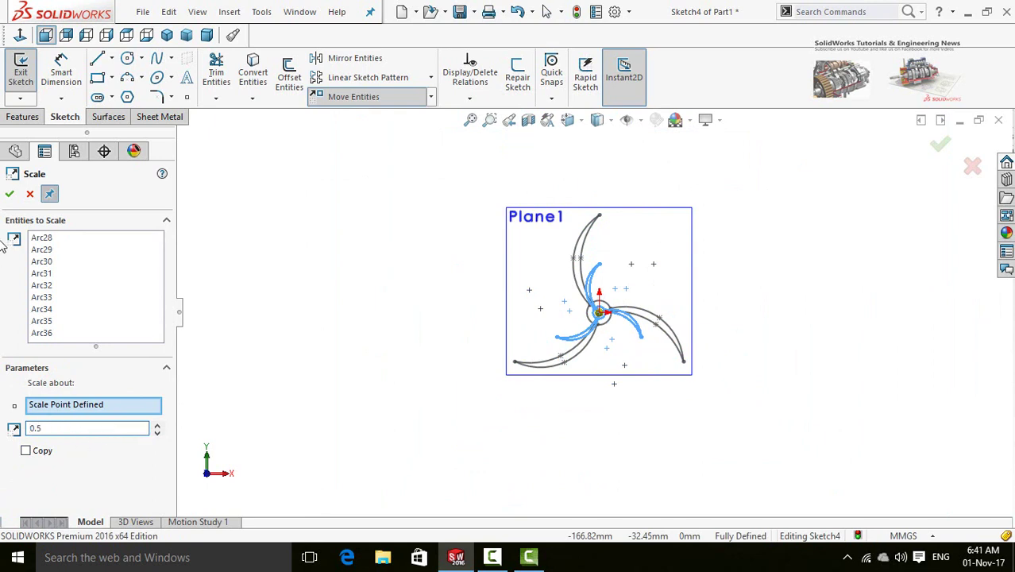
pyautogui.click(11, 195)
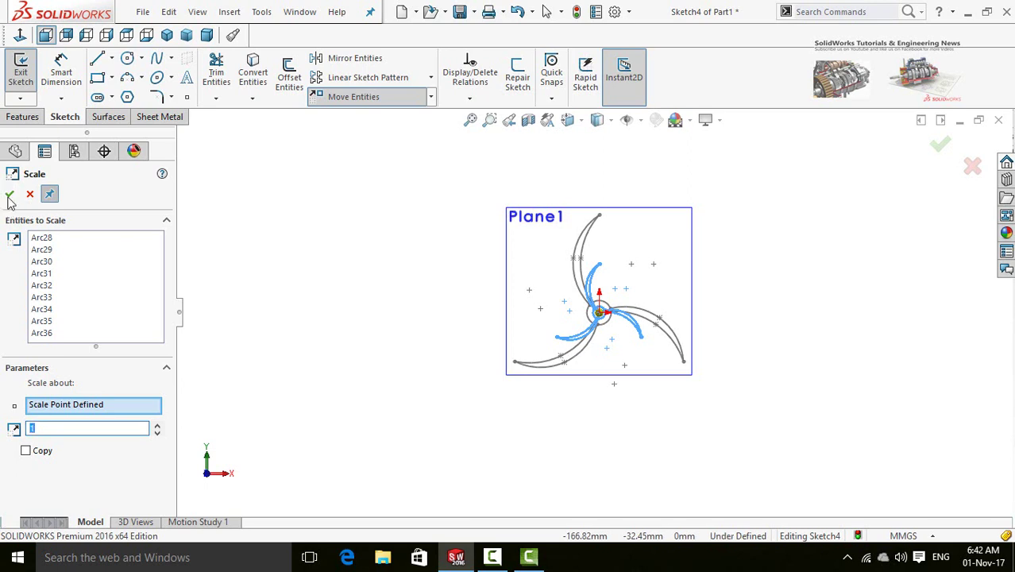
pyautogui.click(10, 196)
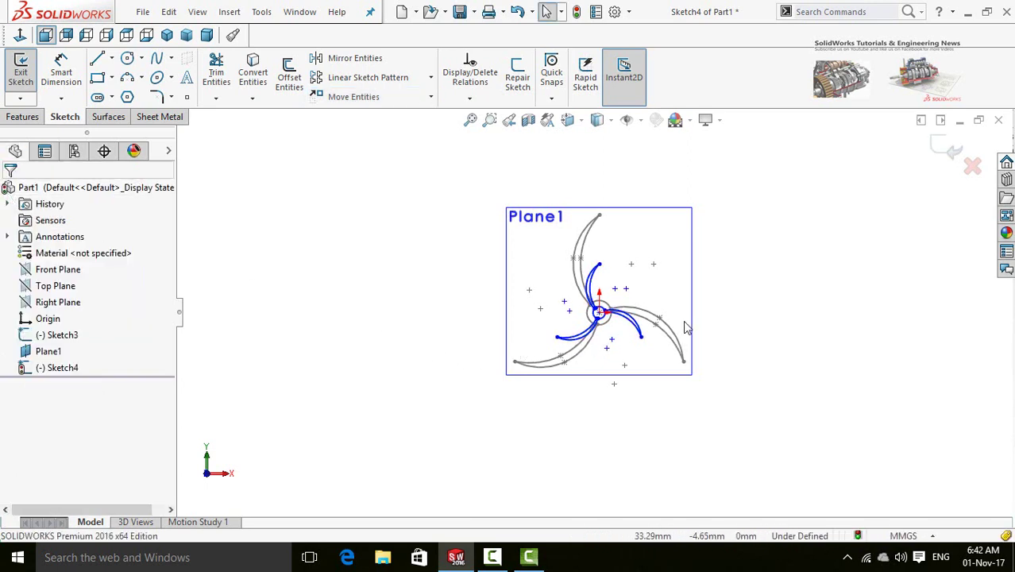
# - Rotate all the scaled blade profile entities by -30 degrees about the origin, without keeping relations
pyautogui.scroll(-2, 685, 327)
pyautogui.moveTo(726, 205)
pyautogui.mouseDown()
pyautogui.moveTo(653, 233)
pyautogui.moveTo(446, 420)
pyautogui.mouseUp()
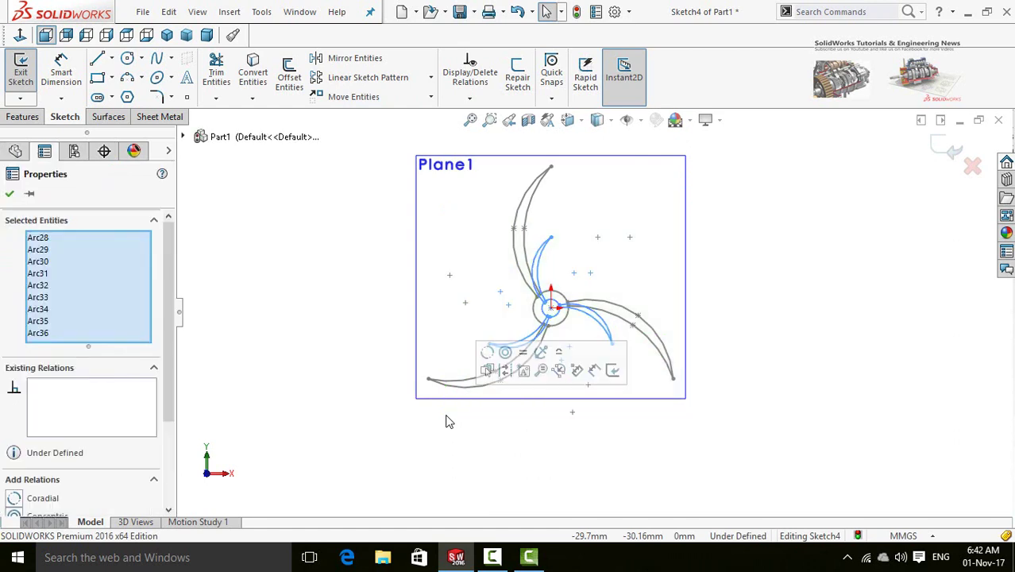
pyautogui.click(431, 98)
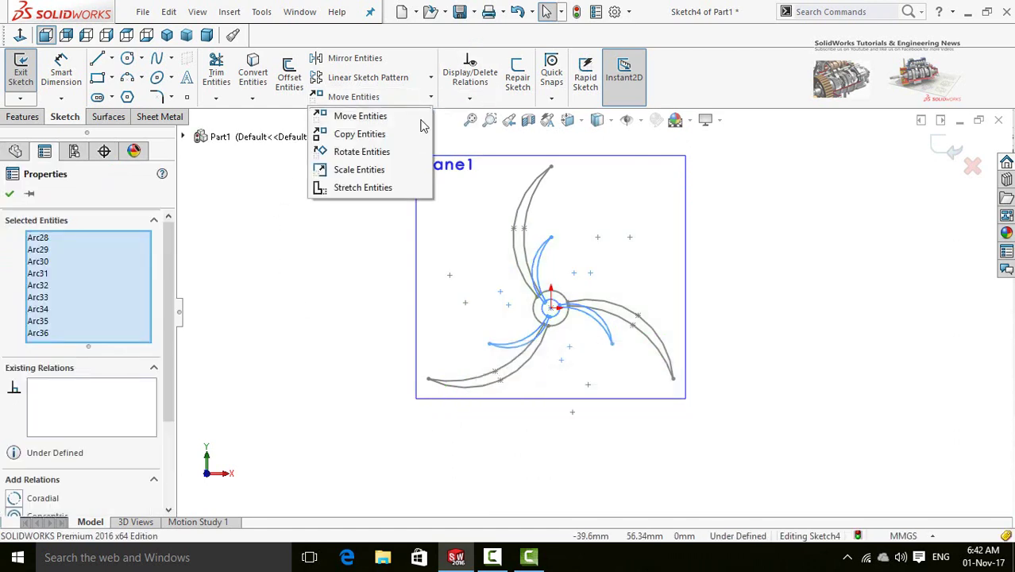
pyautogui.click(362, 152)
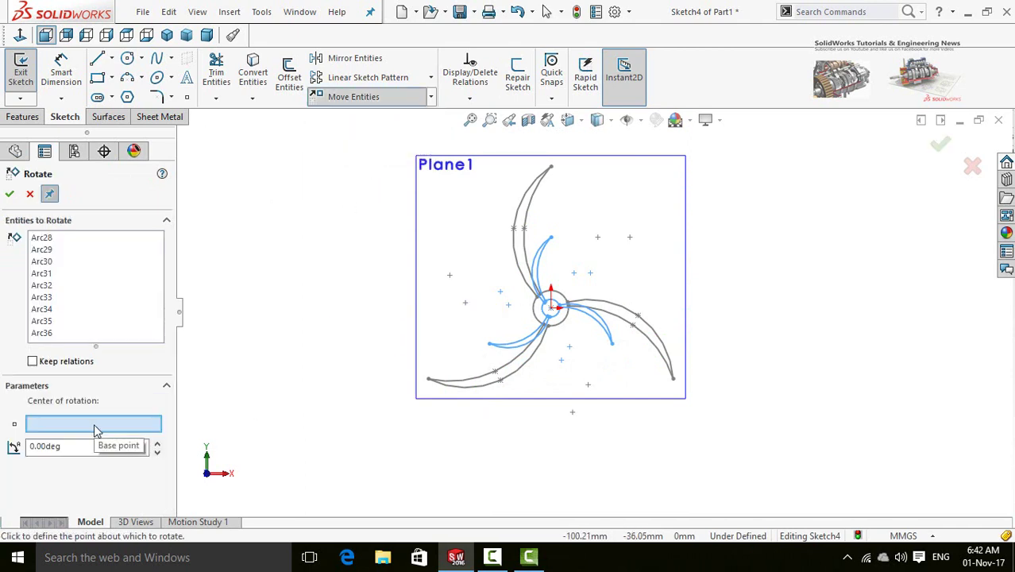
pyautogui.scroll(-5, 556, 304)
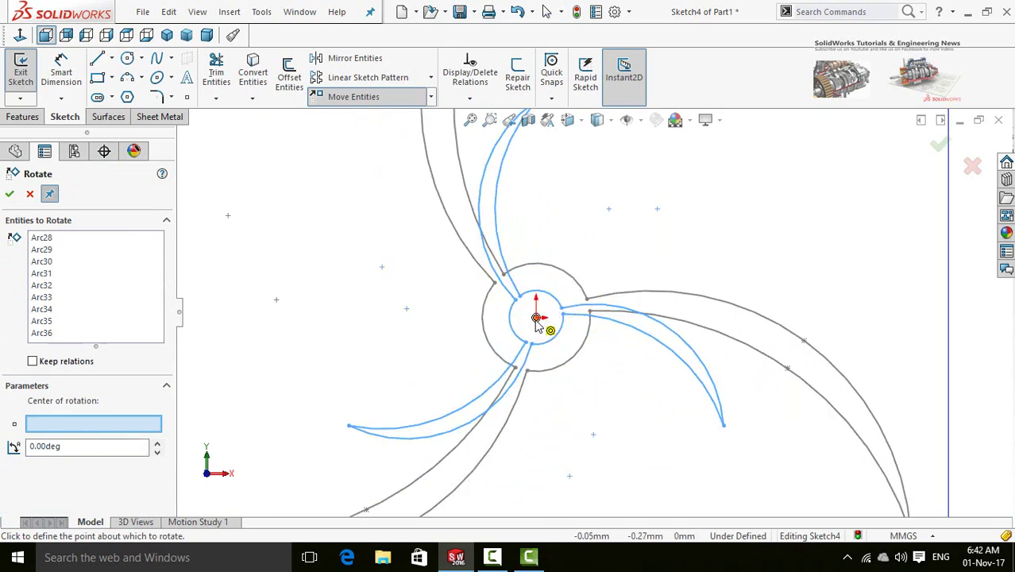
pyautogui.click(538, 316)
pyautogui.middleClick(314, 386)
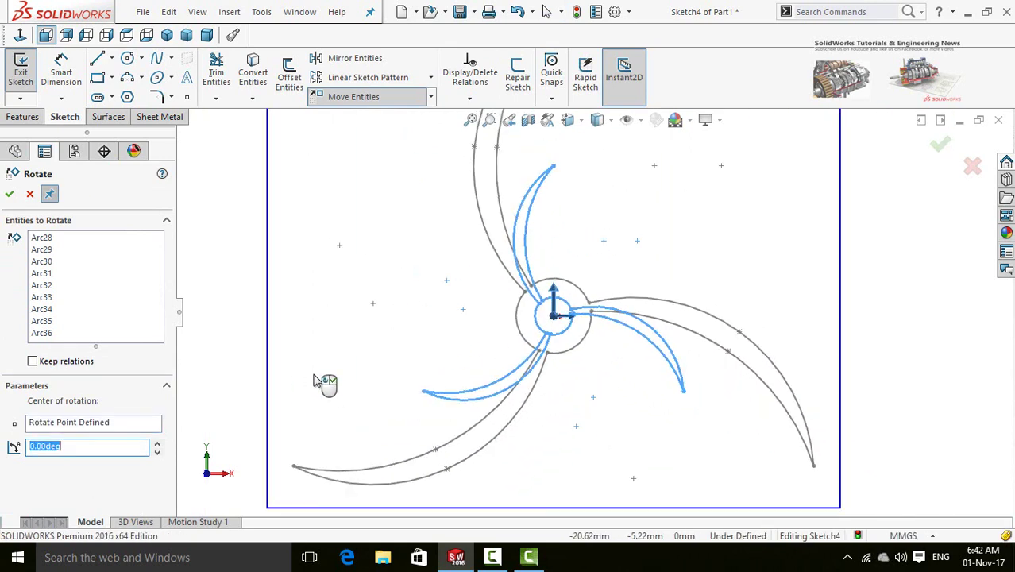
pyautogui.click(158, 452)
pyautogui.click(158, 452)
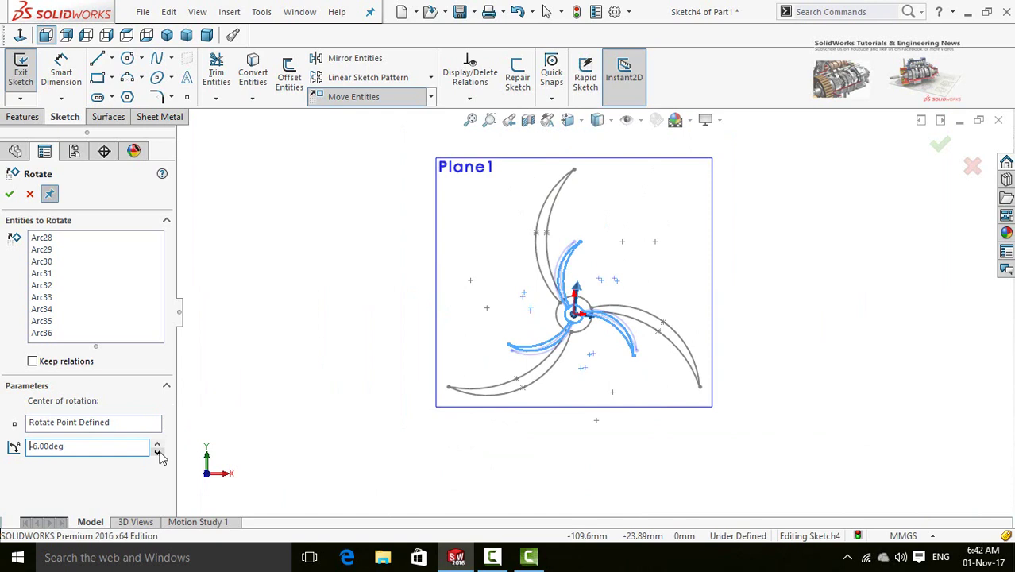
pyautogui.click(158, 451)
pyautogui.click(158, 452)
pyautogui.click(158, 451)
pyautogui.click(158, 452)
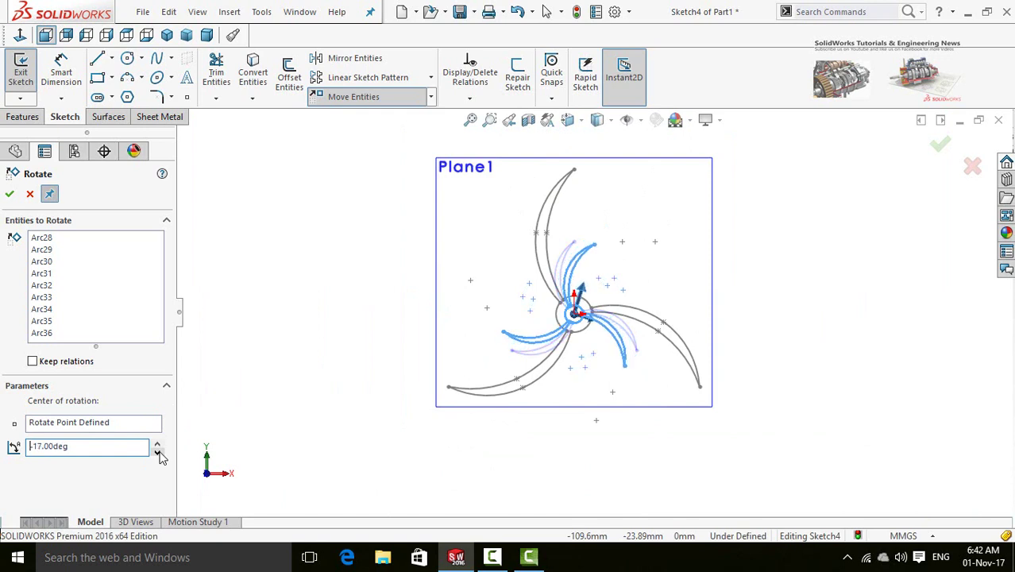
pyautogui.click(158, 451)
pyautogui.click(158, 452)
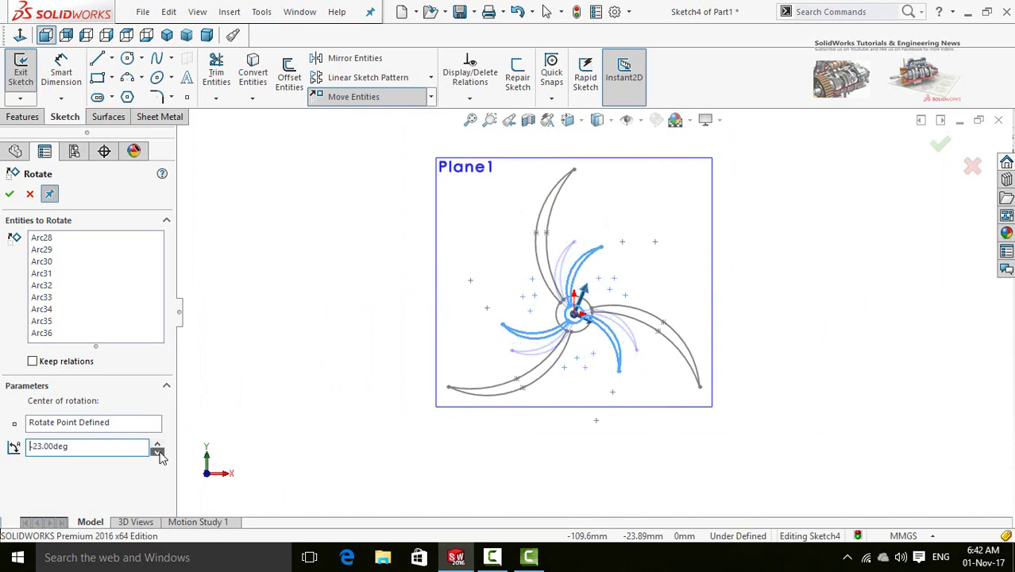
pyautogui.click(158, 452)
pyautogui.click(158, 452)
pyautogui.click(158, 452)
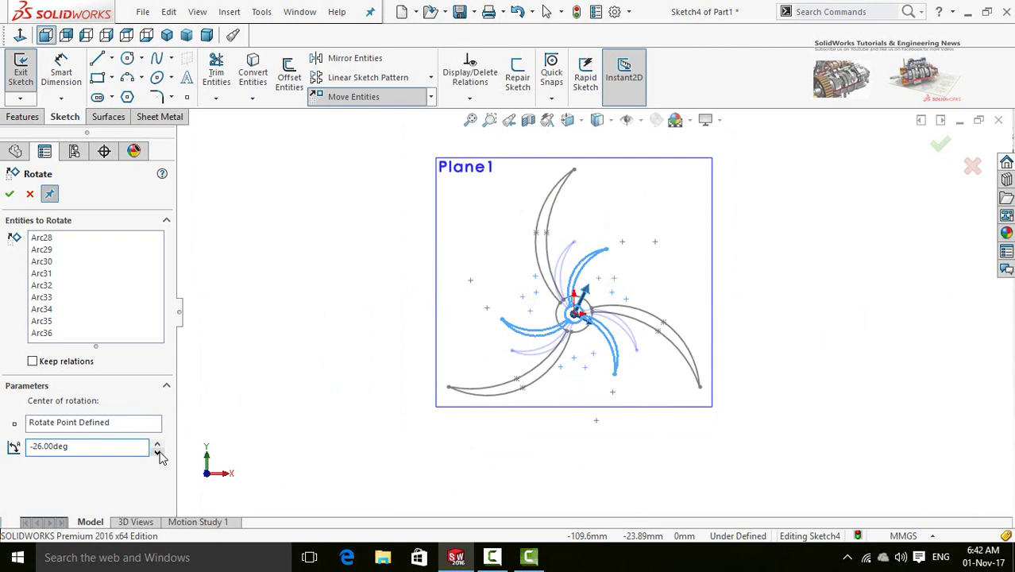
pyautogui.click(158, 452)
pyautogui.click(158, 451)
pyautogui.click(158, 451)
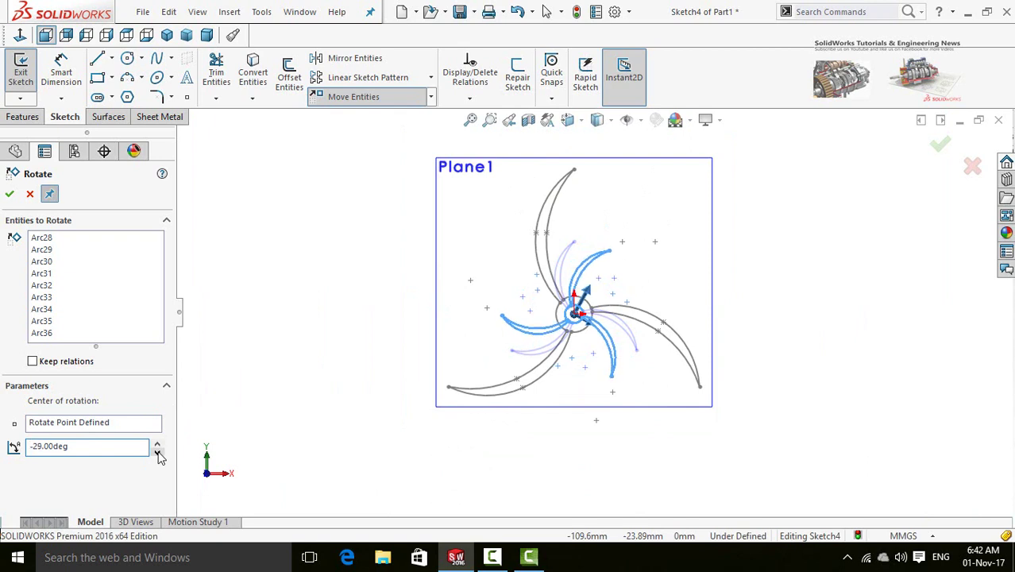
pyautogui.click(158, 451)
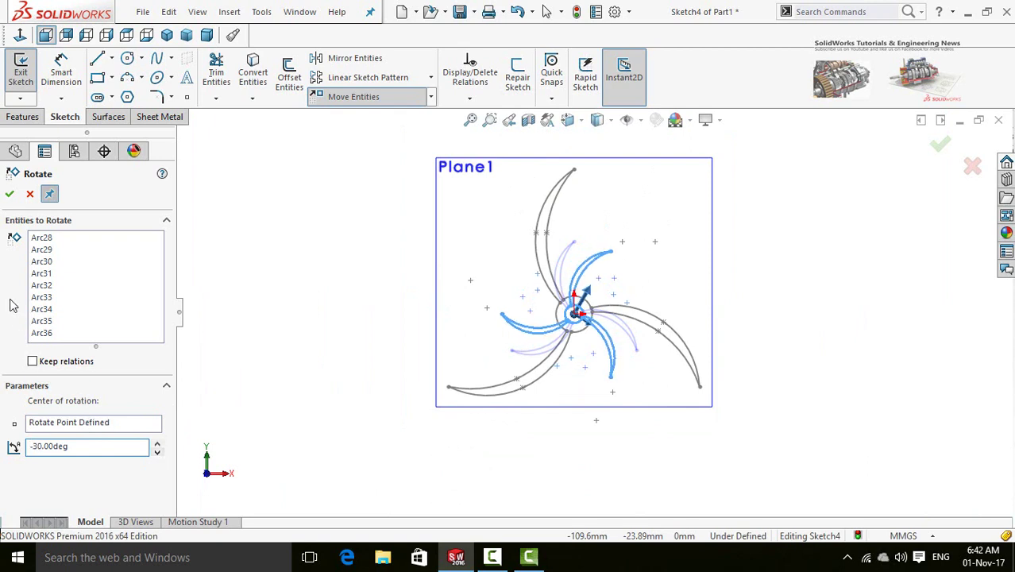
pyautogui.click(11, 195)
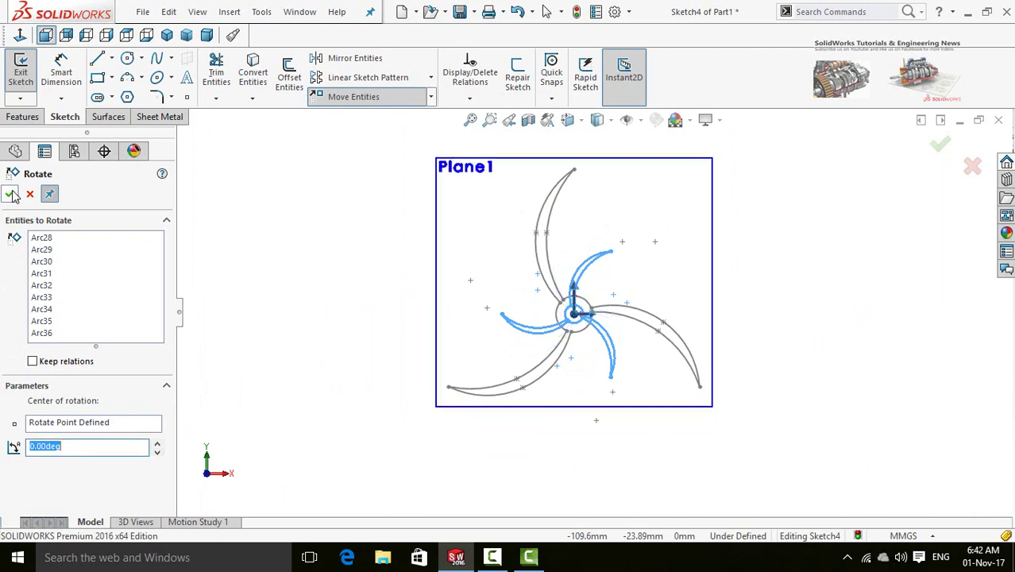
pyautogui.click(9, 195)
pyautogui.click(29, 194)
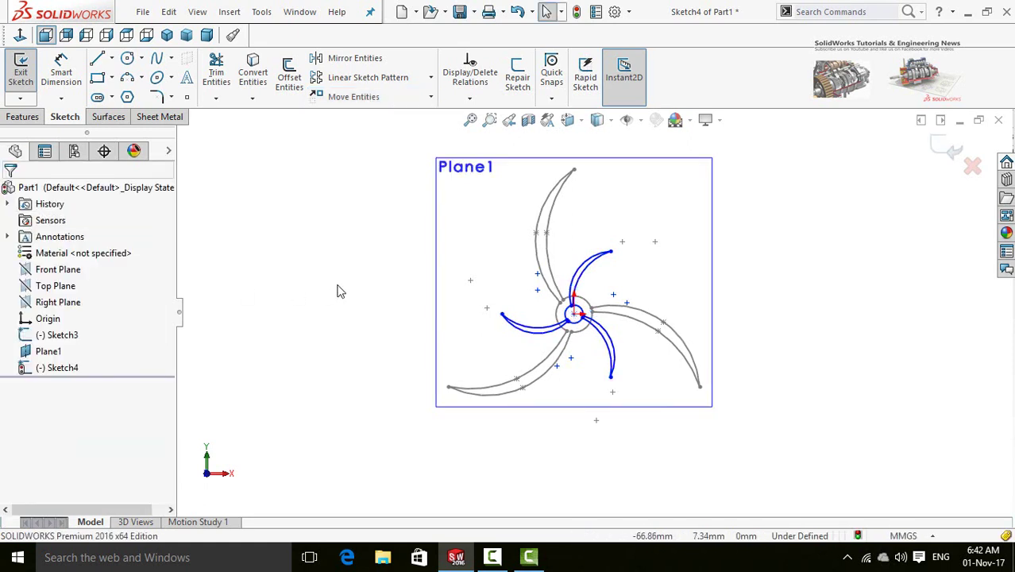
# - Exit the sketch of the scaled profile and hide the offset plane
pyautogui.moveTo(635, 429); pyautogui.dragTo(620, 403, button='middle')
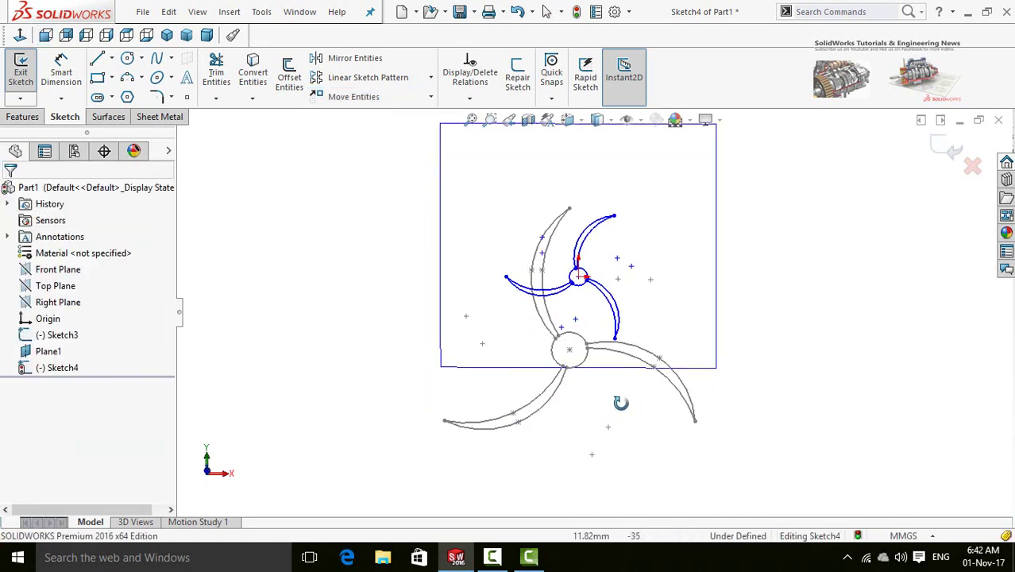
pyautogui.click(945, 149)
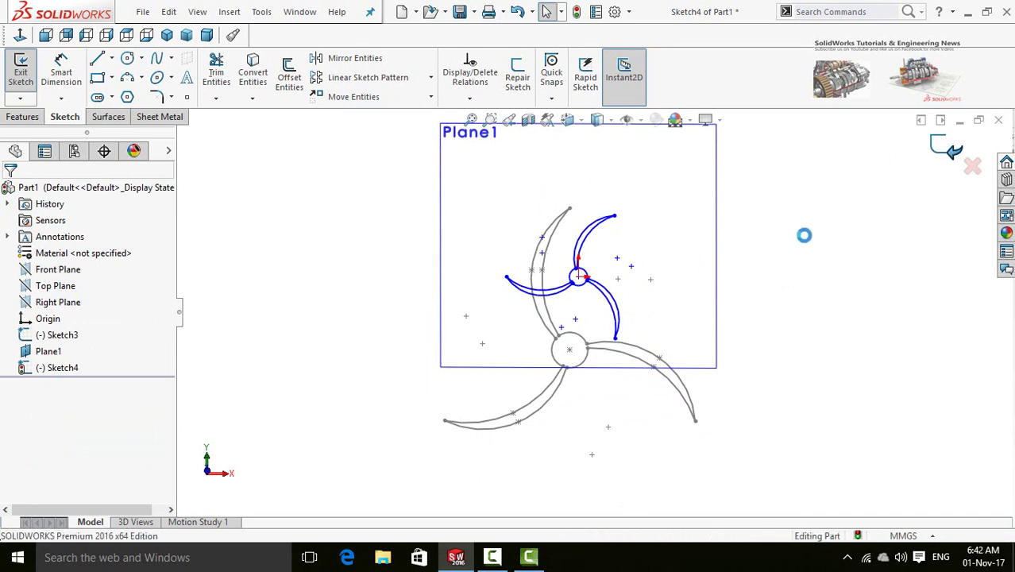
pyautogui.click(704, 239)
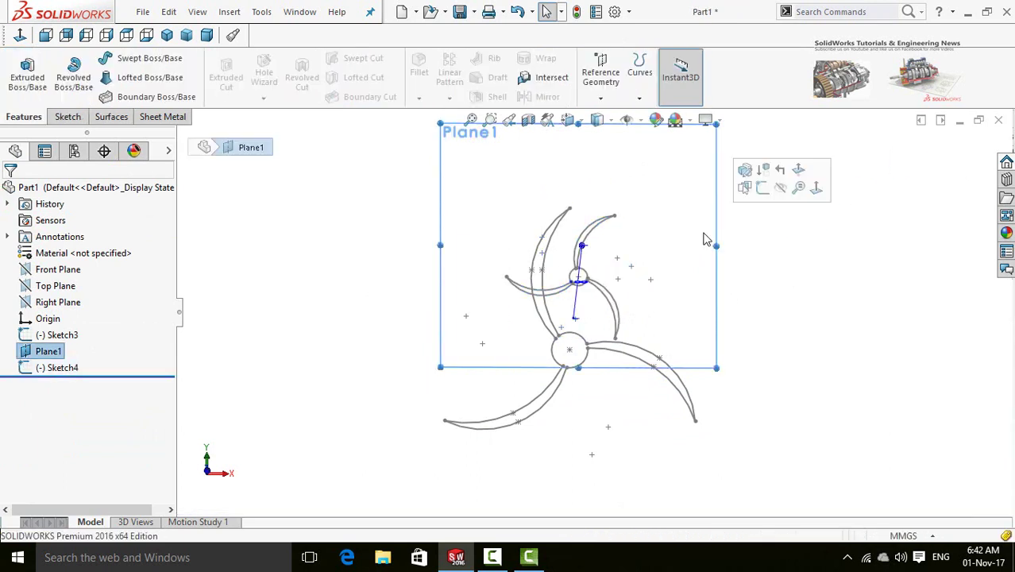
pyautogui.click(783, 191)
# - Loft a solid from the large three-blade sketch to the small rotated one, picking both at the matching hub arc ends
pyautogui.moveTo(754, 323)
pyautogui.mouseDown(button='middle')
pyautogui.moveTo(745, 270)
pyautogui.moveTo(732, 301)
pyautogui.moveTo(641, 327)
pyautogui.mouseUp(button='middle')
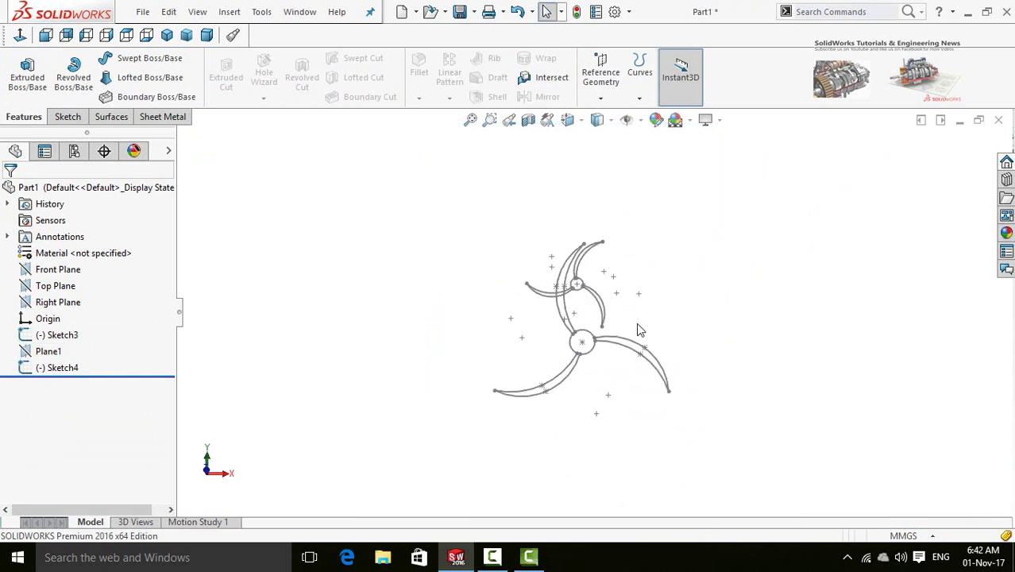
pyautogui.scroll(-3, 569, 289)
pyautogui.scroll(5, 600, 358)
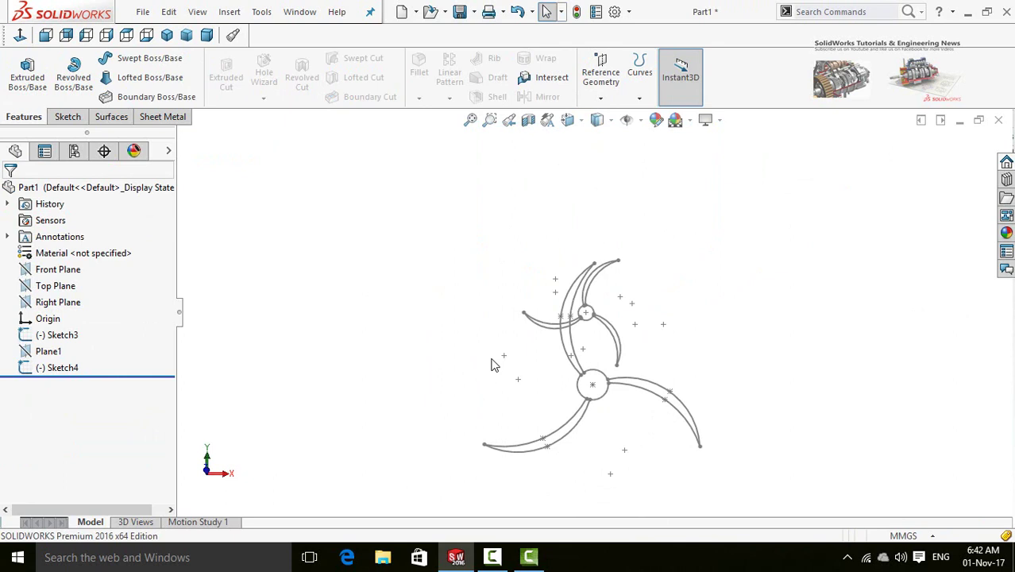
pyautogui.moveTo(494, 358)
pyautogui.mouseDown(button='middle')
pyautogui.moveTo(483, 311)
pyautogui.moveTo(492, 325)
pyautogui.moveTo(478, 316)
pyautogui.mouseUp(button='middle')
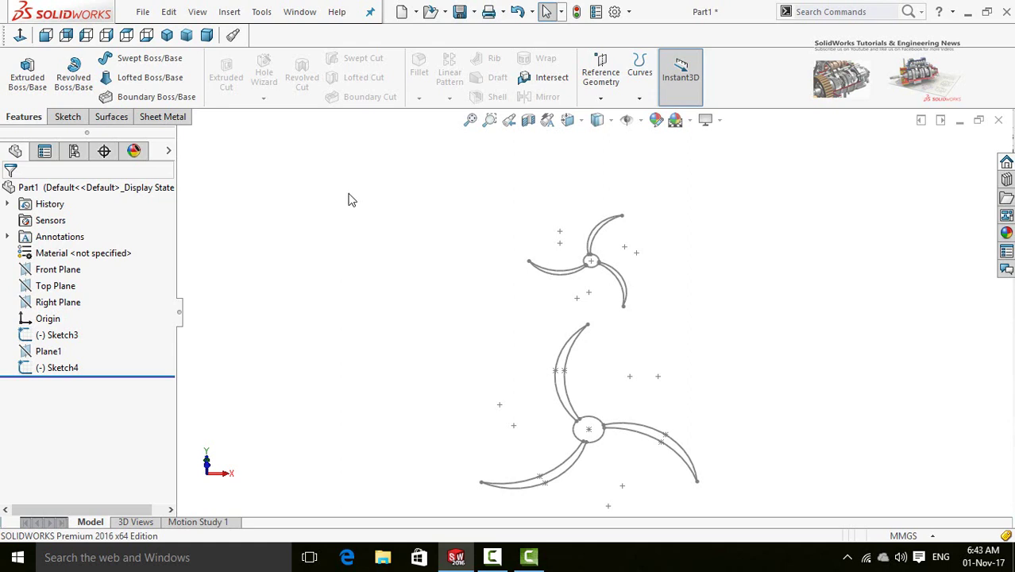
pyautogui.click(144, 84)
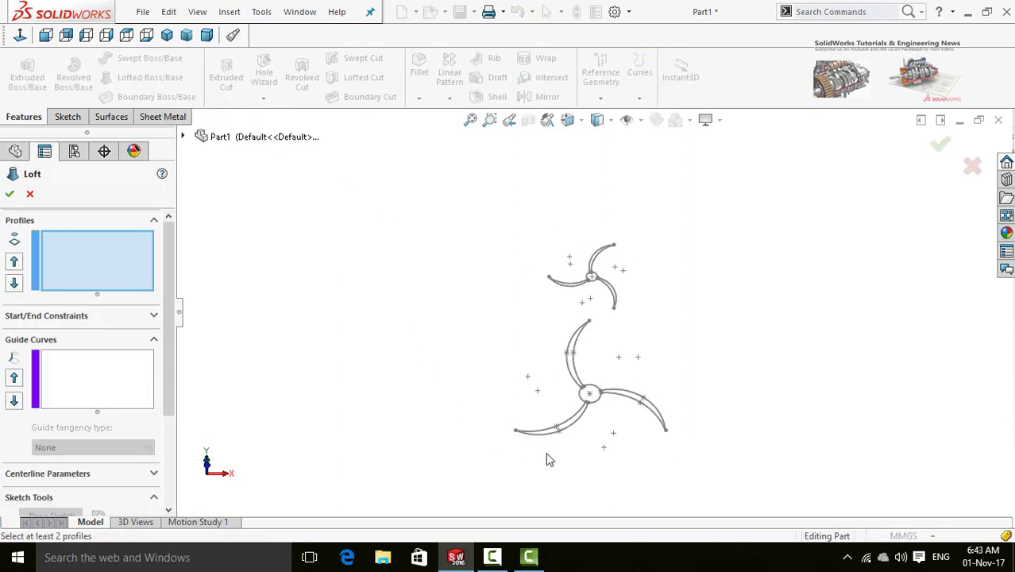
pyautogui.scroll(-3, 596, 401)
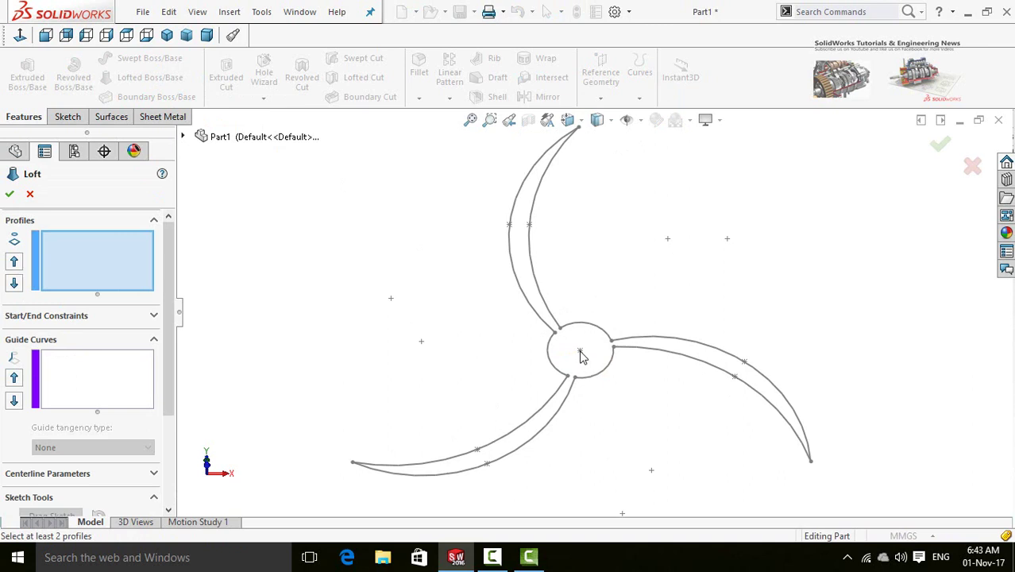
pyautogui.scroll(-4, 573, 385)
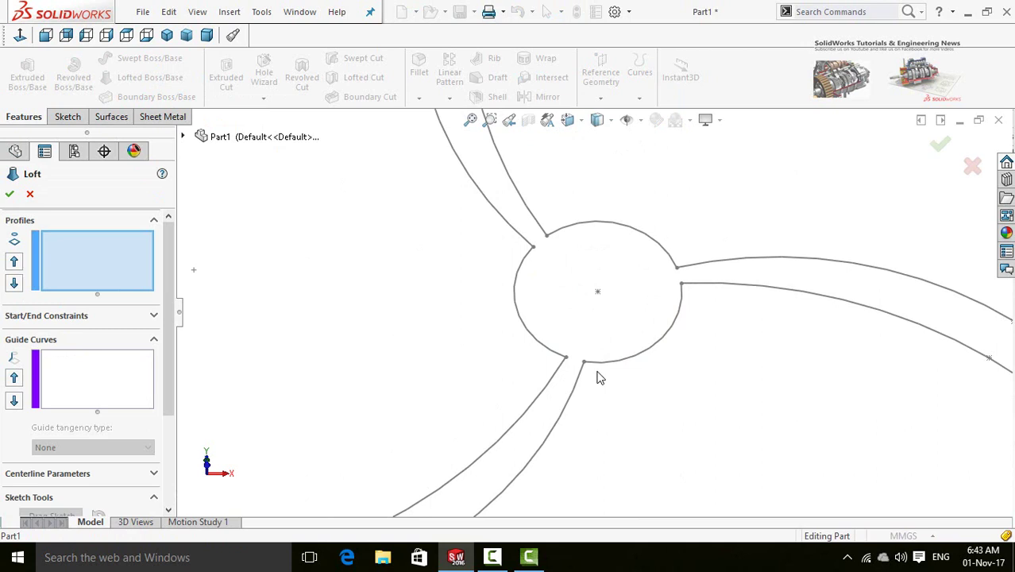
pyautogui.click(602, 362)
pyautogui.scroll(5, 615, 379)
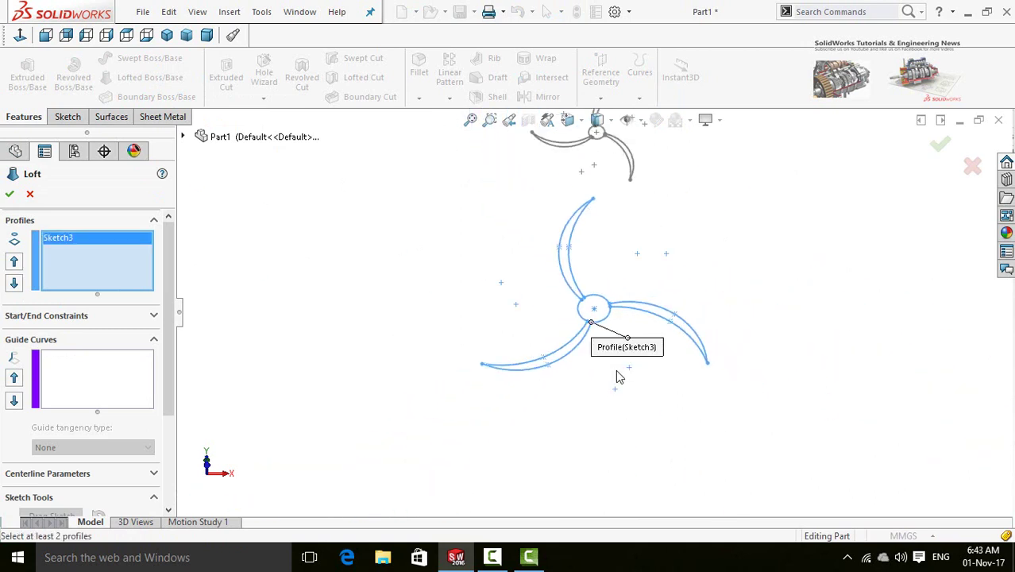
pyautogui.scroll(-6, 619, 373)
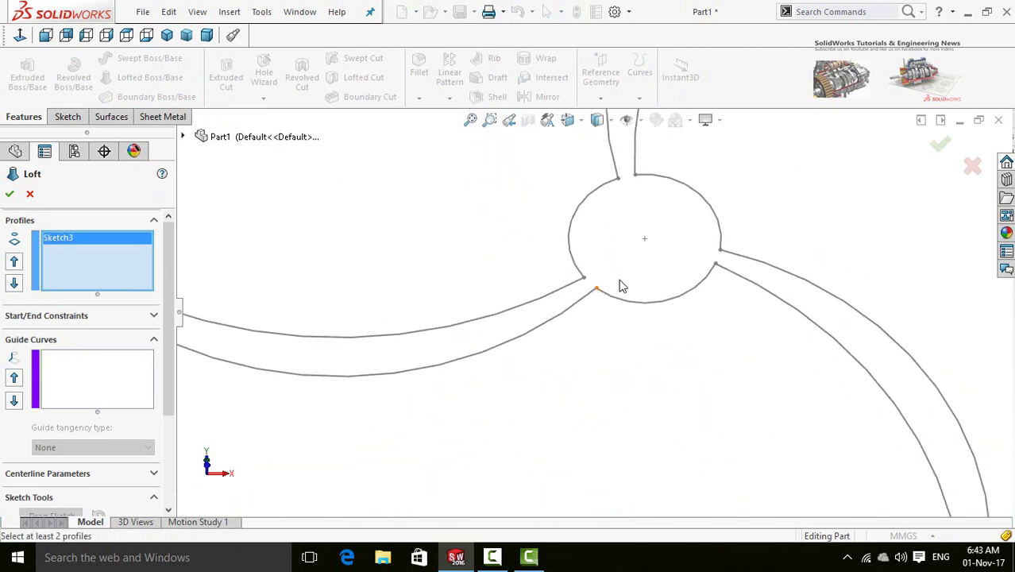
pyautogui.scroll(-2, 621, 285)
pyautogui.click(583, 300)
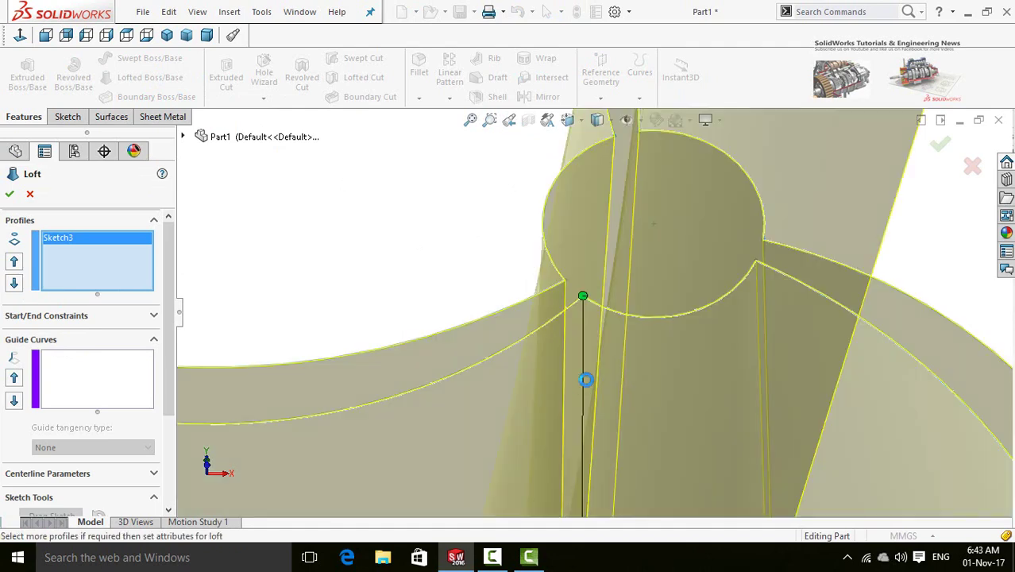
pyautogui.moveTo(579, 389); pyautogui.dragTo(611, 343, button='middle')
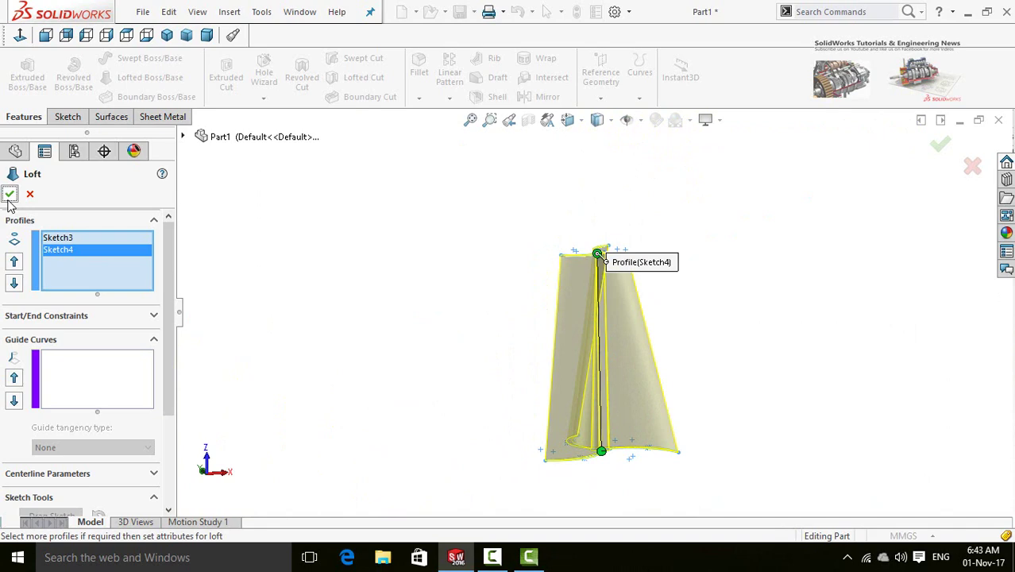
pyautogui.press('Return')
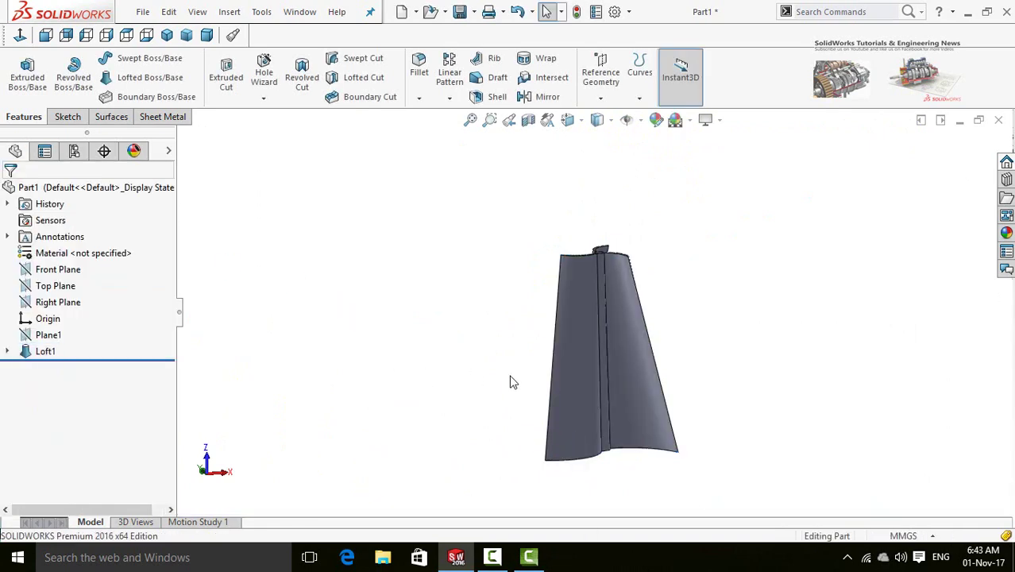
# - Start a sketch on the large end face of the loft, viewed face-on
pyautogui.moveTo(529, 238)
pyautogui.mouseDown(button='middle')
pyautogui.moveTo(523, 356)
pyautogui.moveTo(542, 453)
pyautogui.moveTo(496, 451)
pyautogui.moveTo(462, 422)
pyautogui.moveTo(528, 340)
pyautogui.moveTo(555, 284)
pyautogui.moveTo(557, 220)
pyautogui.moveTo(641, 229)
pyautogui.moveTo(544, 303)
pyautogui.moveTo(605, 364)
pyautogui.moveTo(672, 326)
pyautogui.moveTo(685, 263)
pyautogui.moveTo(715, 295)
pyautogui.moveTo(708, 340)
pyautogui.moveTo(593, 390)
pyautogui.moveTo(508, 365)
pyautogui.moveTo(493, 324)
pyautogui.moveTo(709, 286)
pyautogui.moveTo(605, 342)
pyautogui.moveTo(539, 339)
pyautogui.mouseUp(button='middle')
pyautogui.scroll(-5, 540, 348)
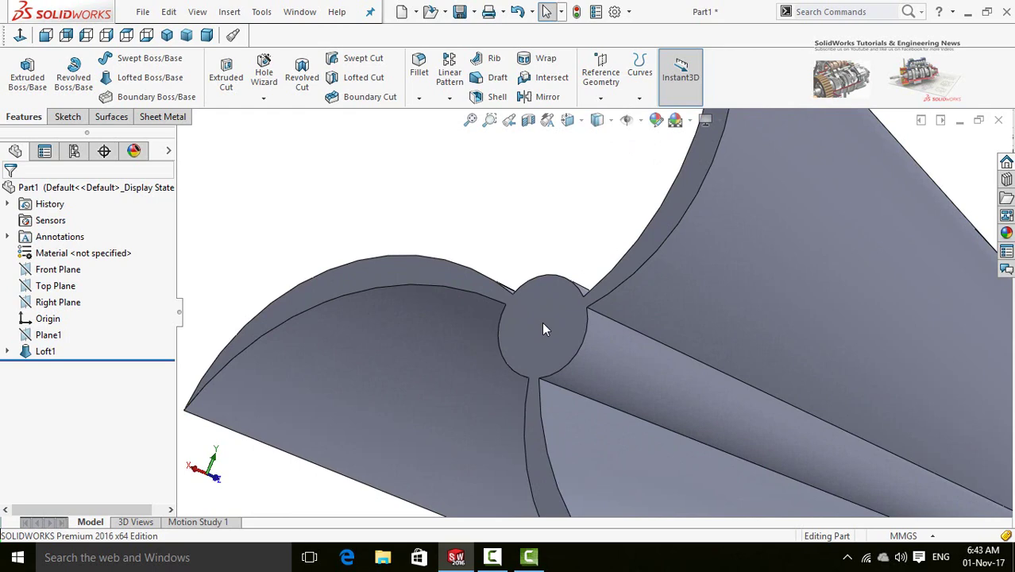
pyautogui.click(543, 328)
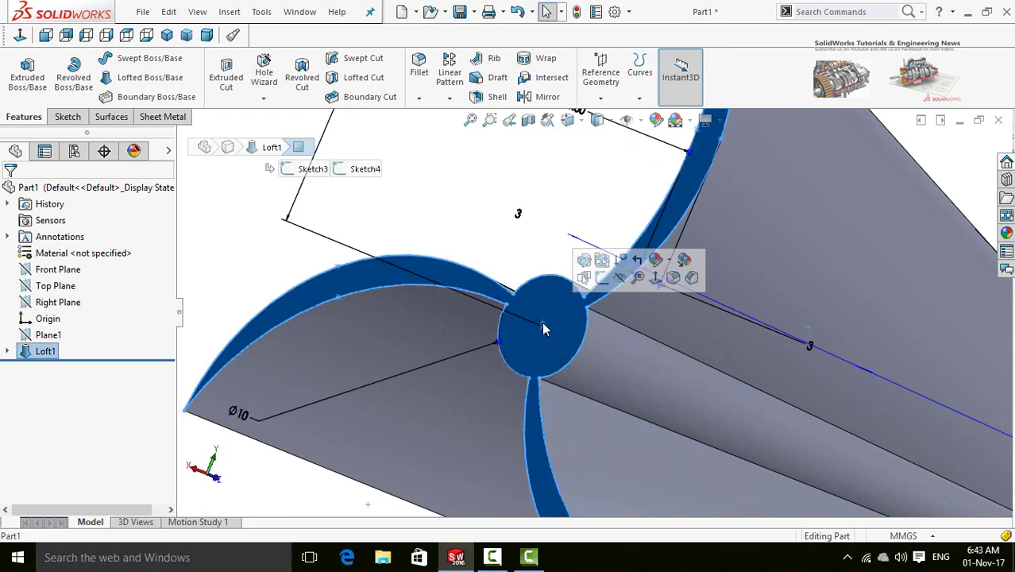
pyautogui.click(601, 278)
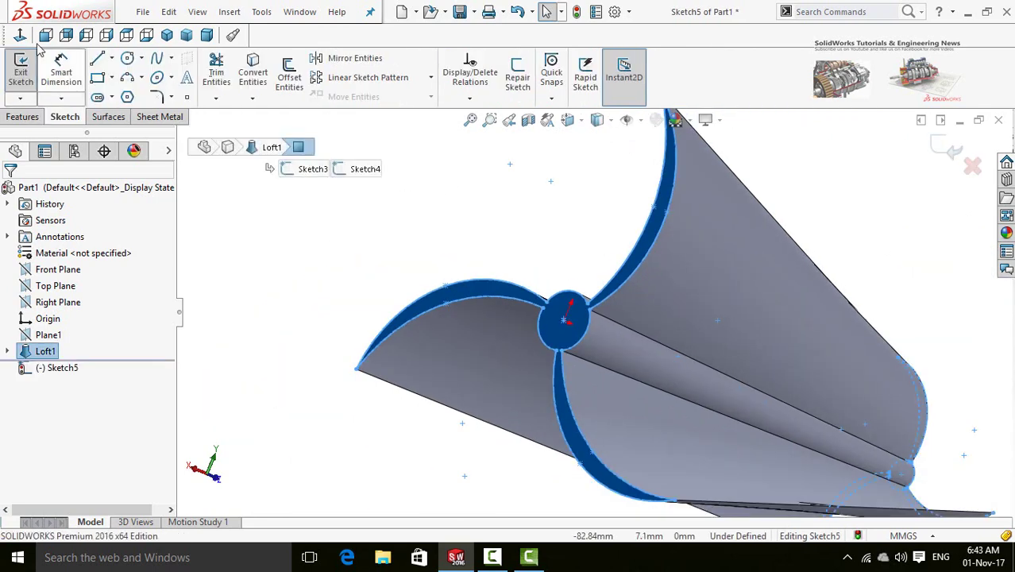
pyautogui.click(20, 36)
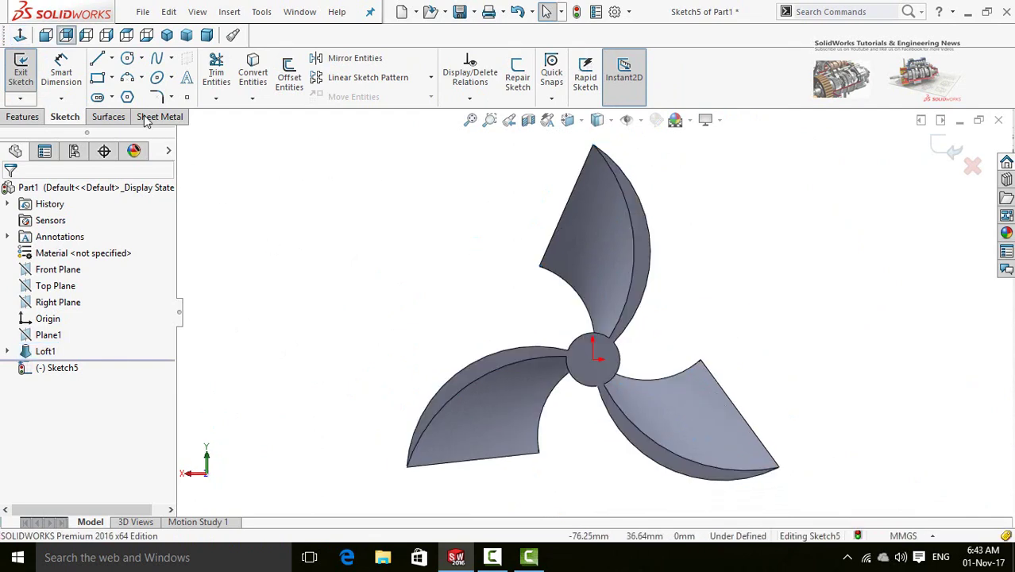
# - Draw a circle centred on the origin and passing through the outer tip of the upper blade
pyautogui.click(127, 58)
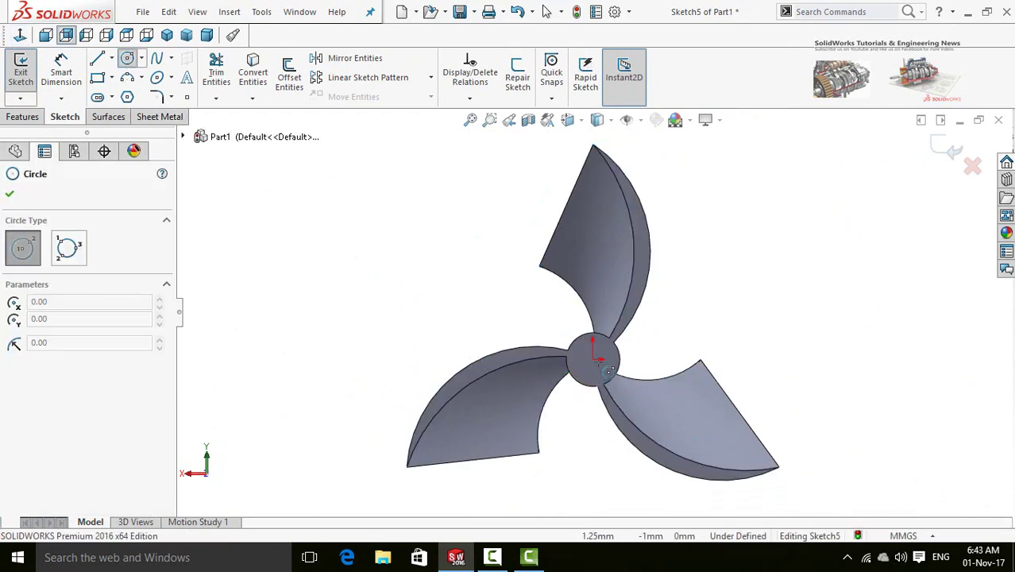
pyautogui.click(593, 359)
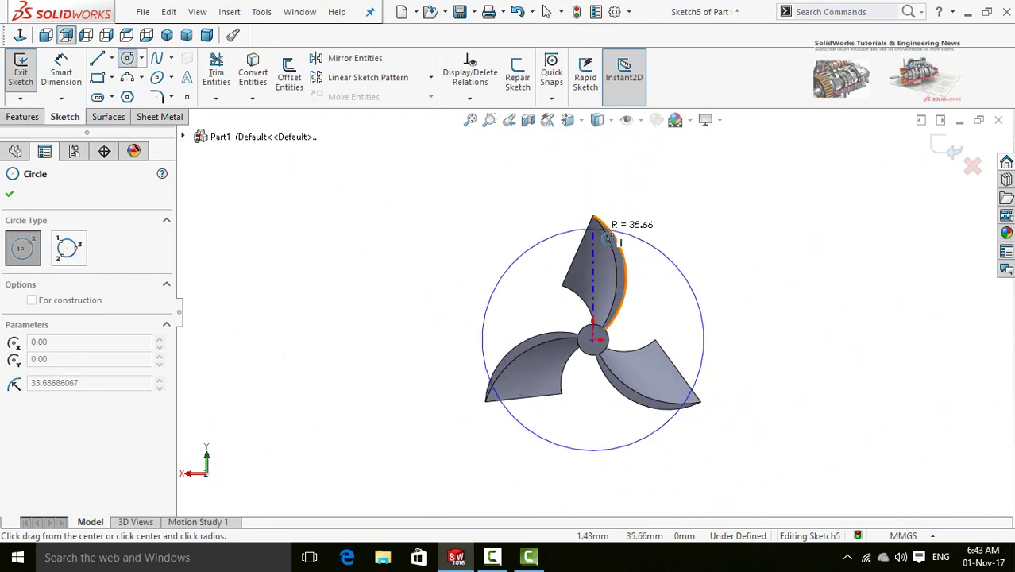
pyautogui.scroll(-3, 592, 235)
pyautogui.scroll(2, 591, 235)
pyautogui.click(592, 235)
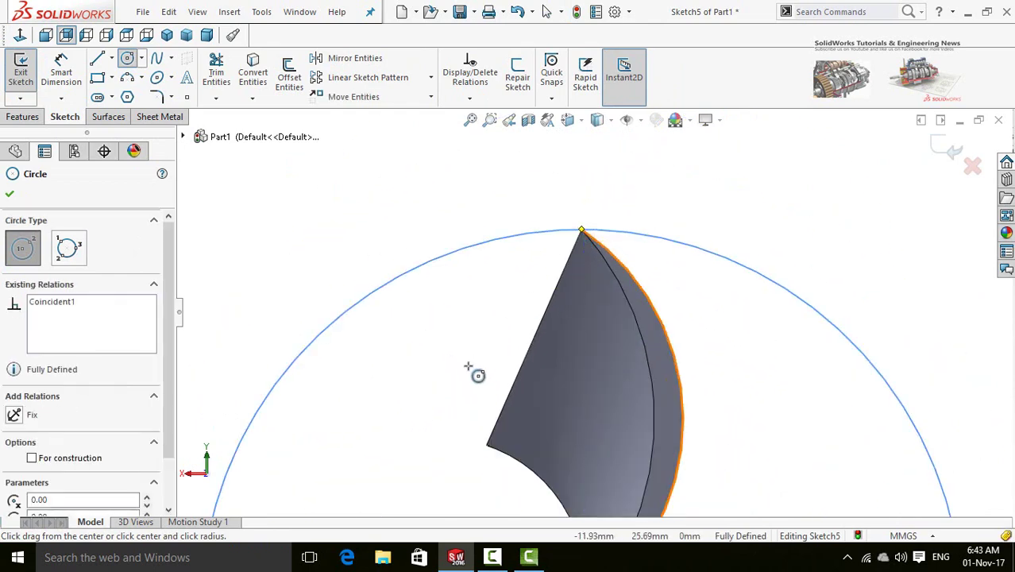
pyautogui.scroll(2, 472, 369)
pyautogui.scroll(5, 584, 334)
pyautogui.scroll(-4, 580, 361)
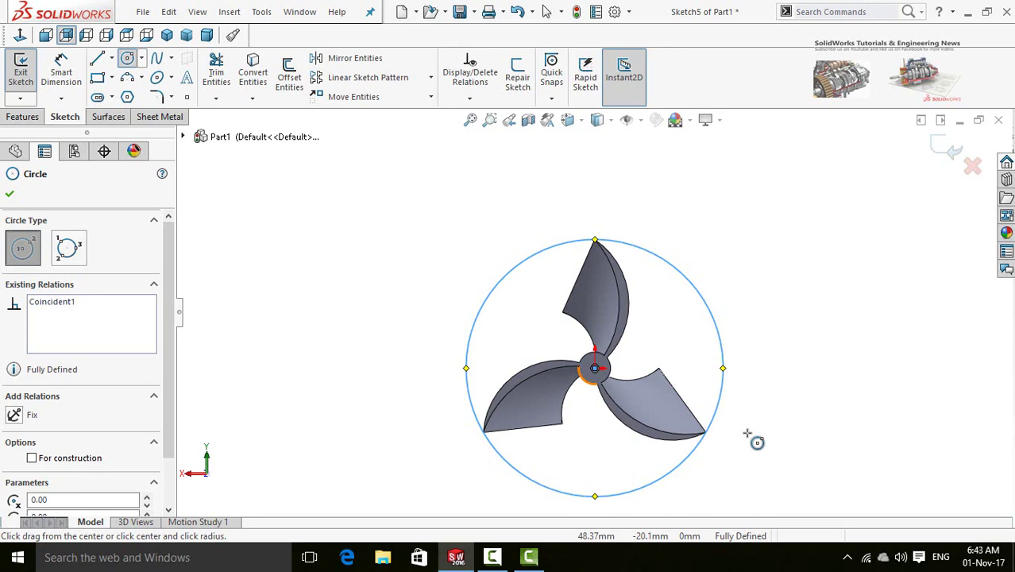
# - Extrude the circle 20 mm outward from the blades as a merged boss with a 30° inward draft
pyautogui.press('Escape')
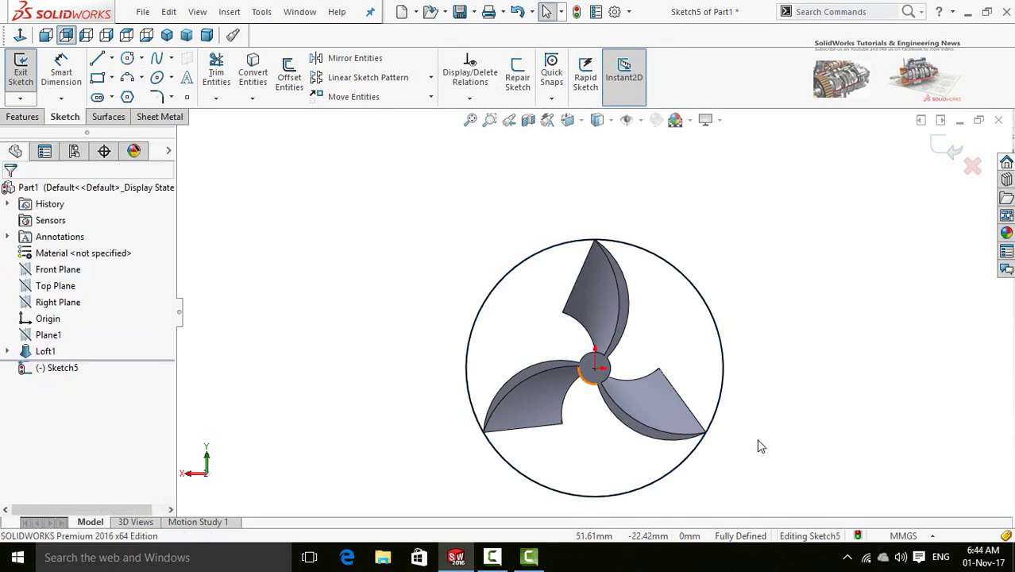
pyautogui.moveTo(506, 243); pyautogui.dragTo(381, 266, button='middle')
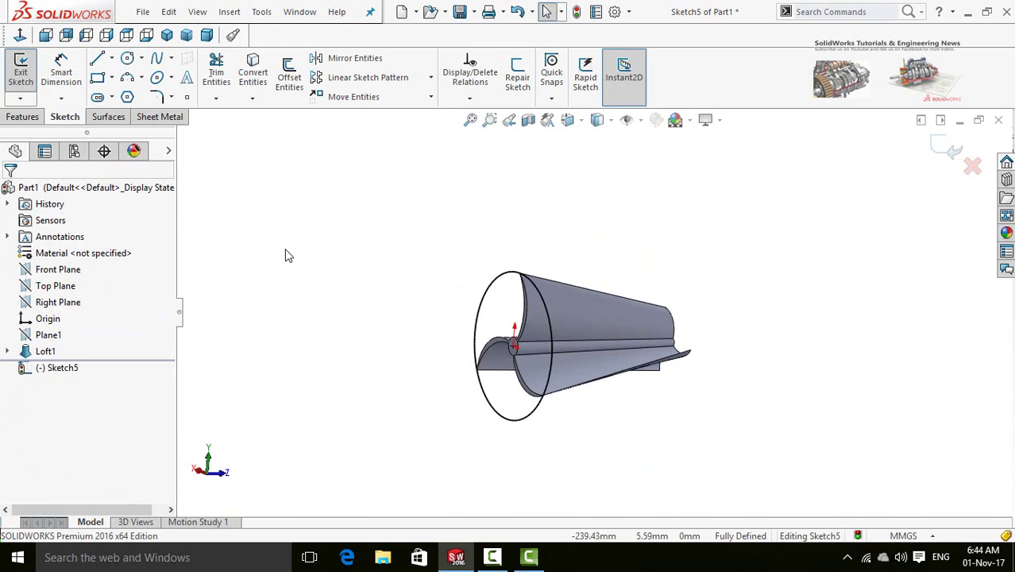
pyautogui.click(20, 119)
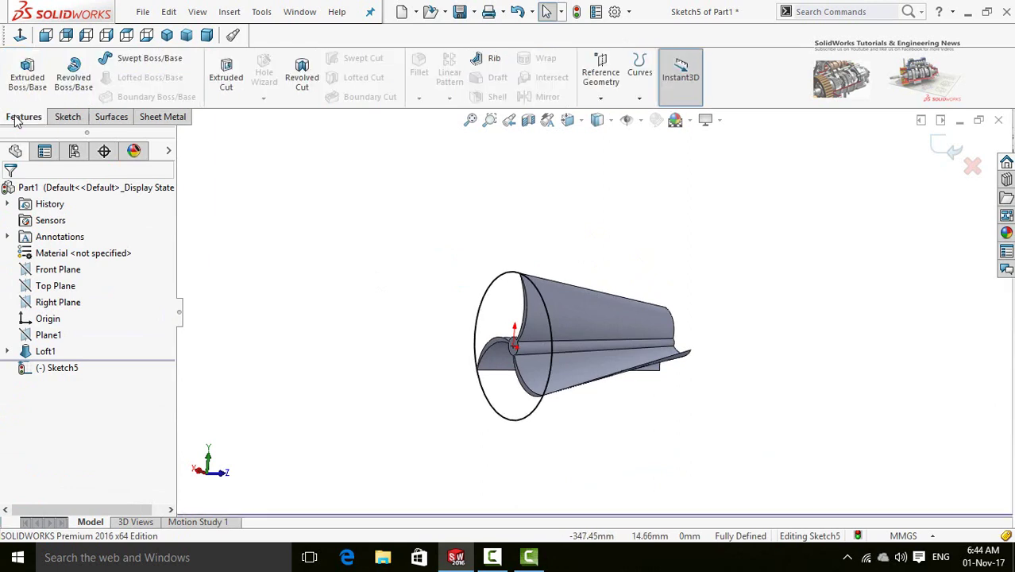
pyautogui.click(26, 88)
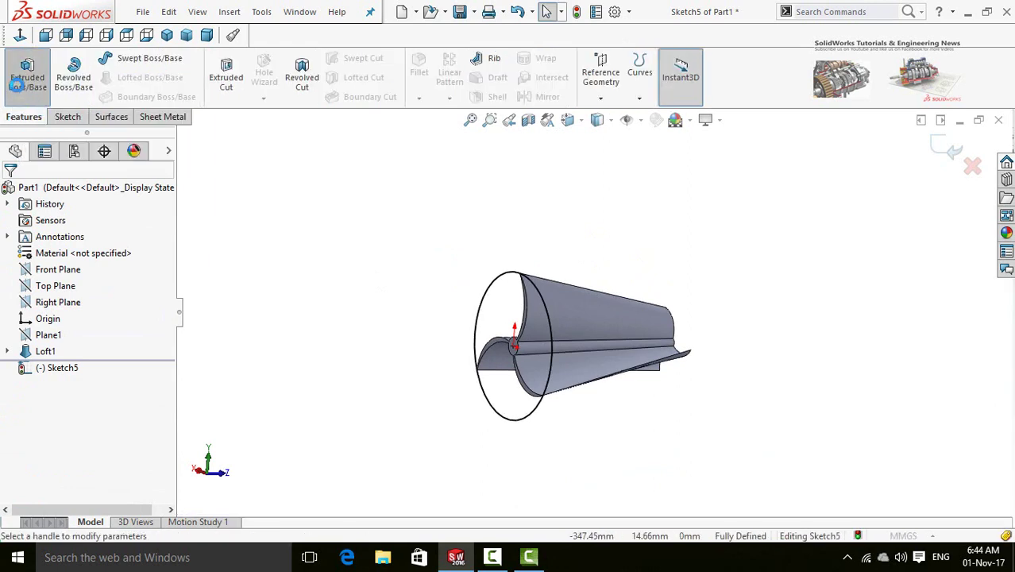
pyautogui.moveTo(283, 341); pyautogui.dragTo(257, 352, button='middle')
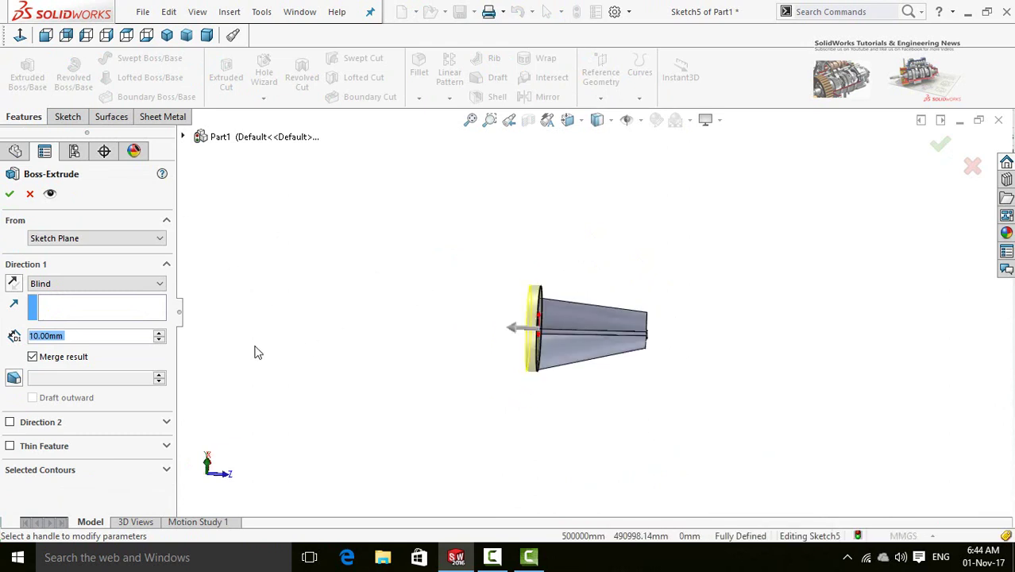
pyautogui.click(158, 333)
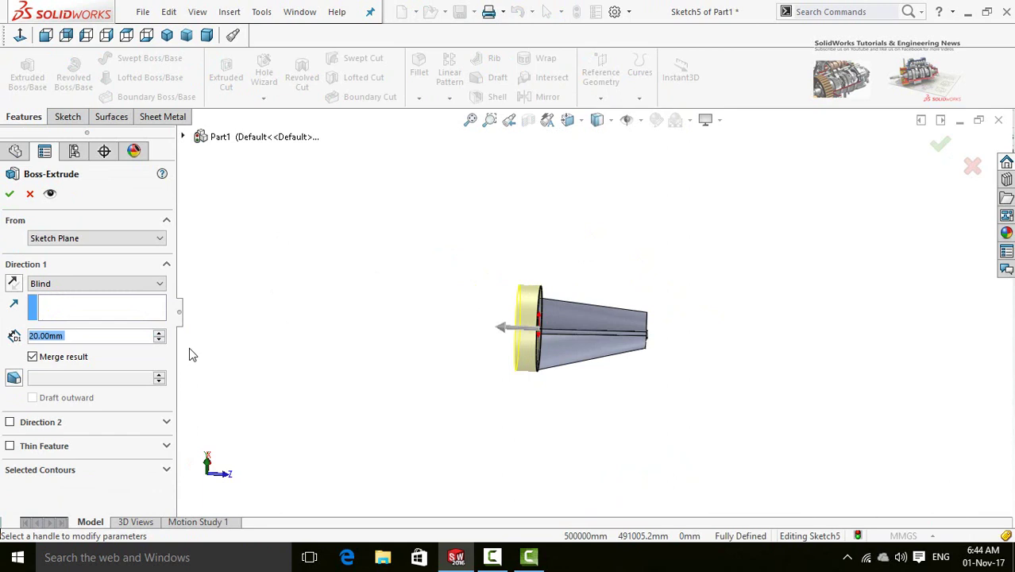
pyautogui.click(13, 378)
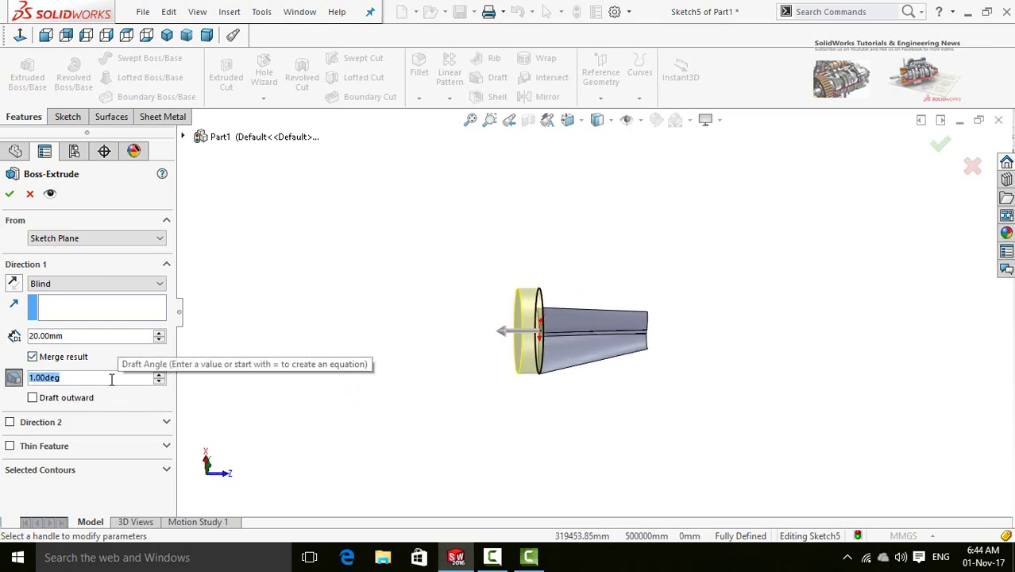
pyautogui.write('30')
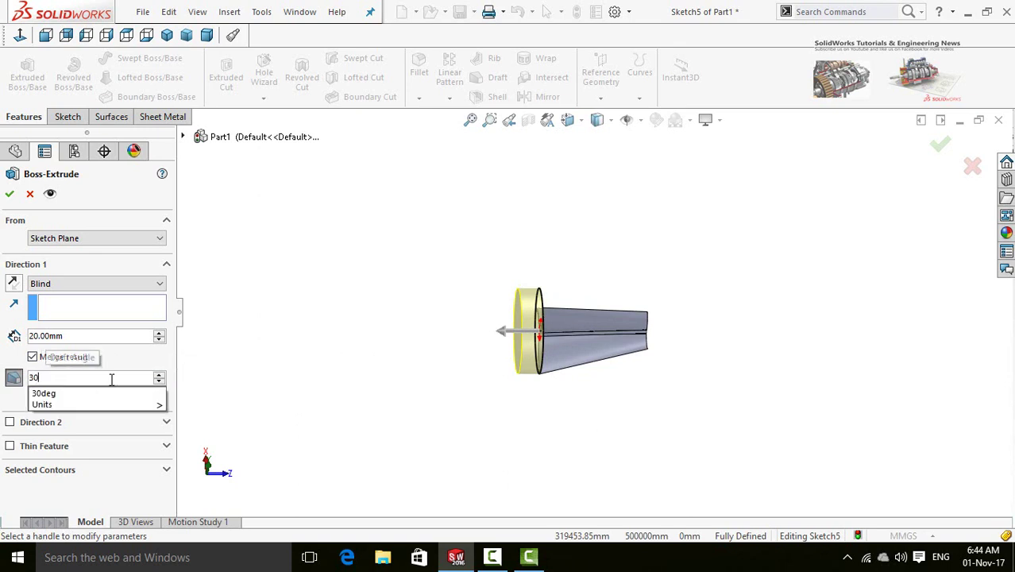
pyautogui.press('Return')
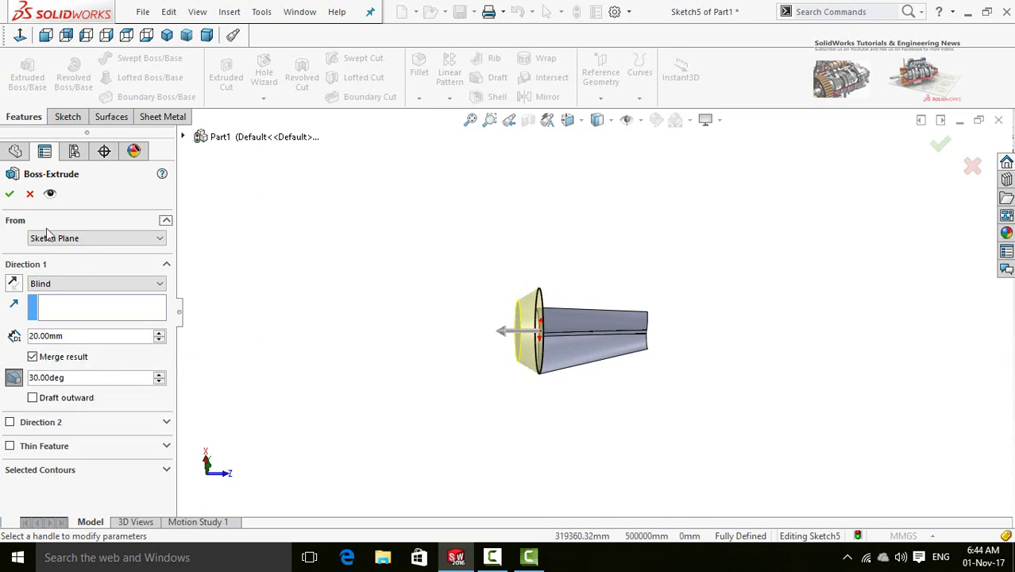
pyautogui.click(8, 196)
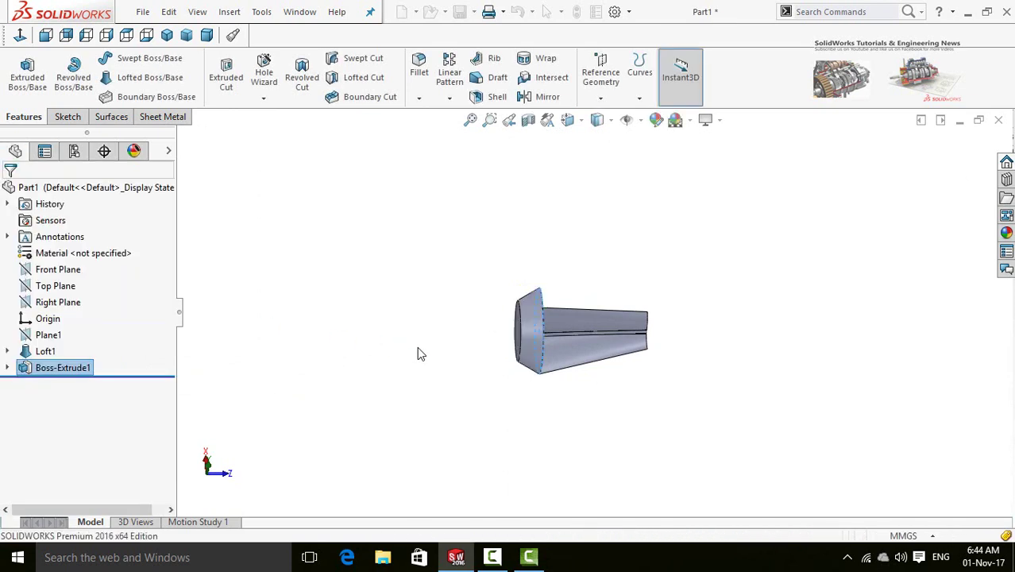
# - Sketch a circle about 20 mm in diameter, centred on the origin, on the tapered boss's flat end face
pyautogui.moveTo(458, 375); pyautogui.dragTo(565, 286, button='middle')
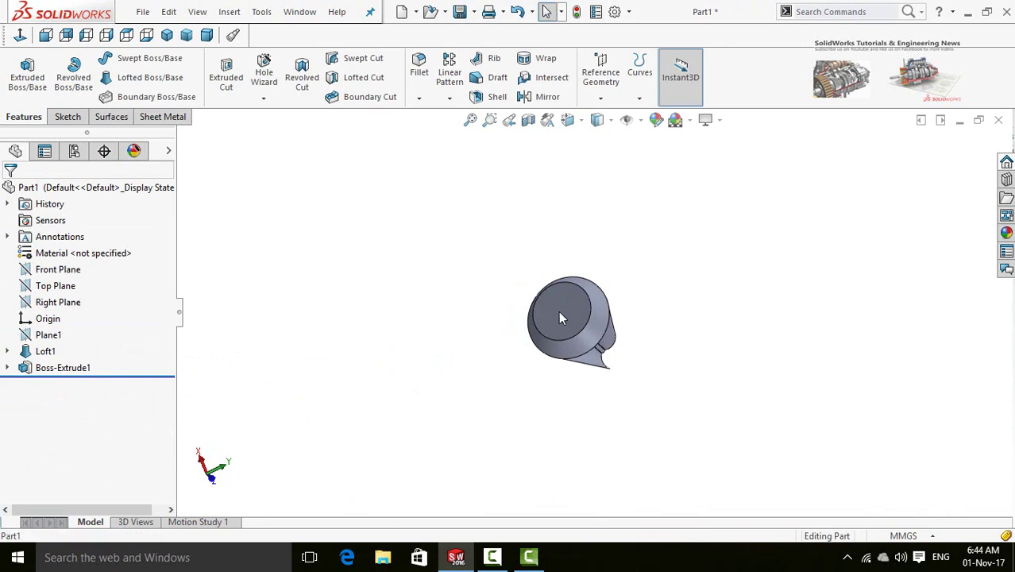
pyautogui.click(558, 312)
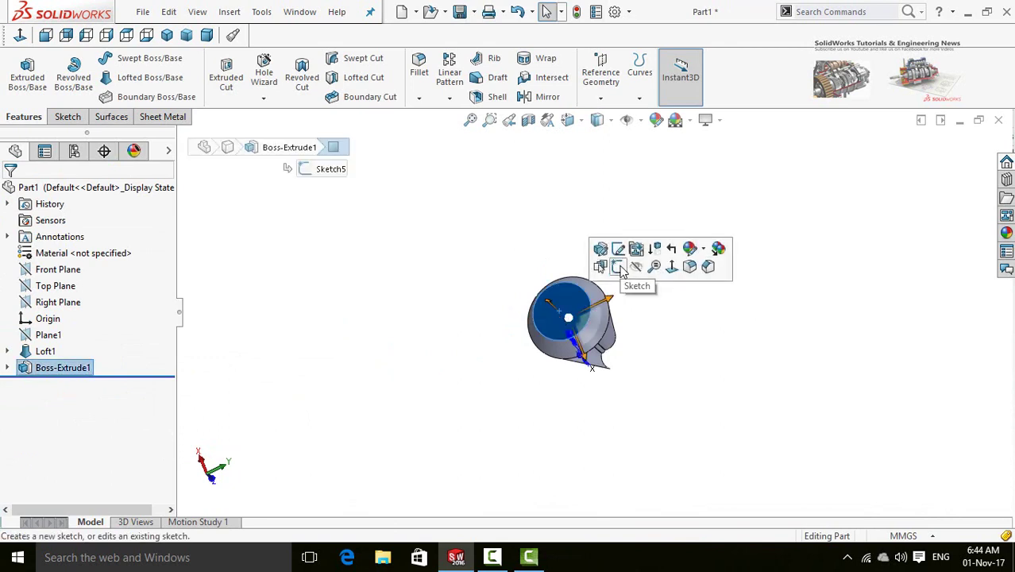
pyautogui.click(617, 268)
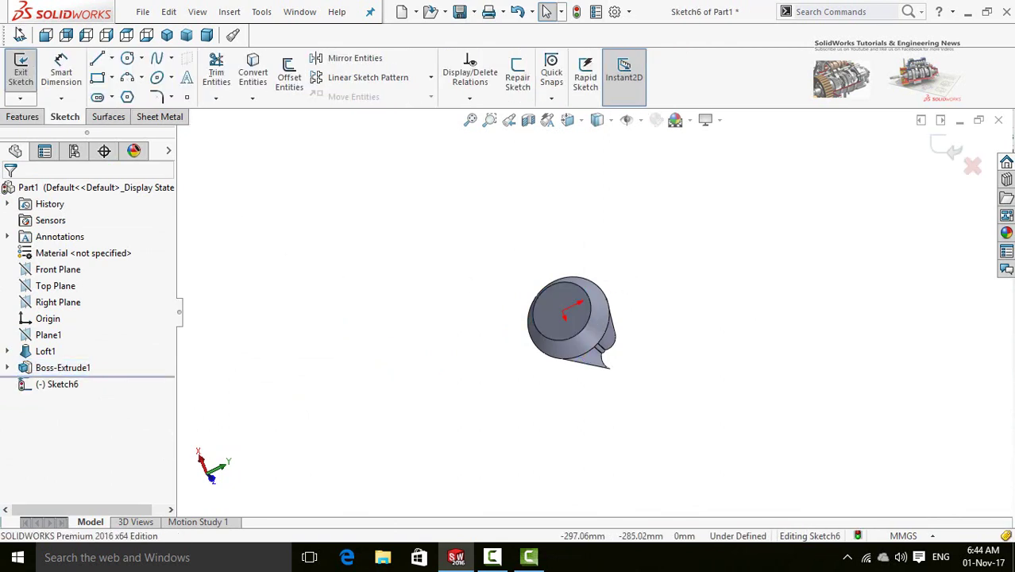
pyautogui.click(127, 58)
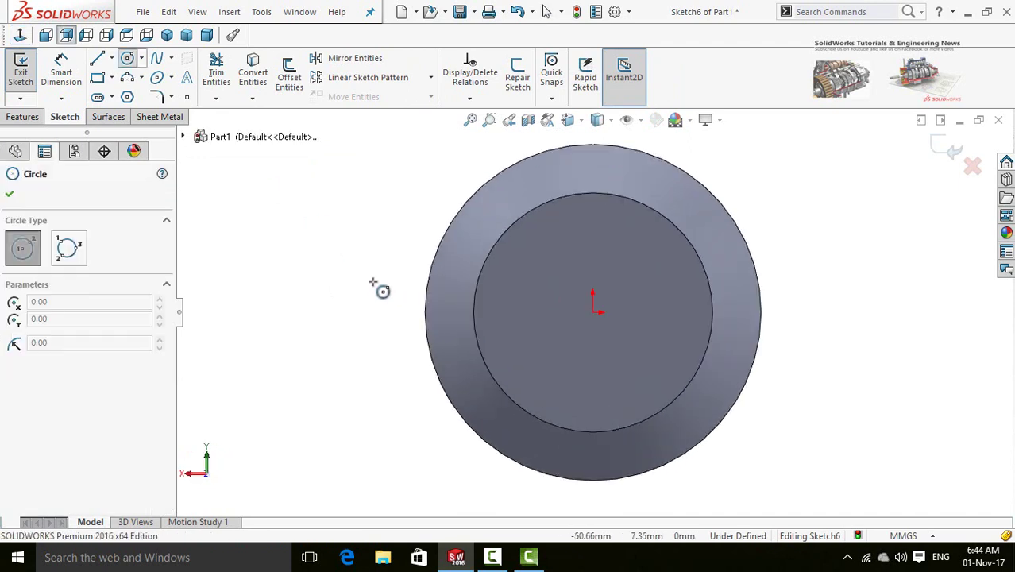
pyautogui.click(592, 311)
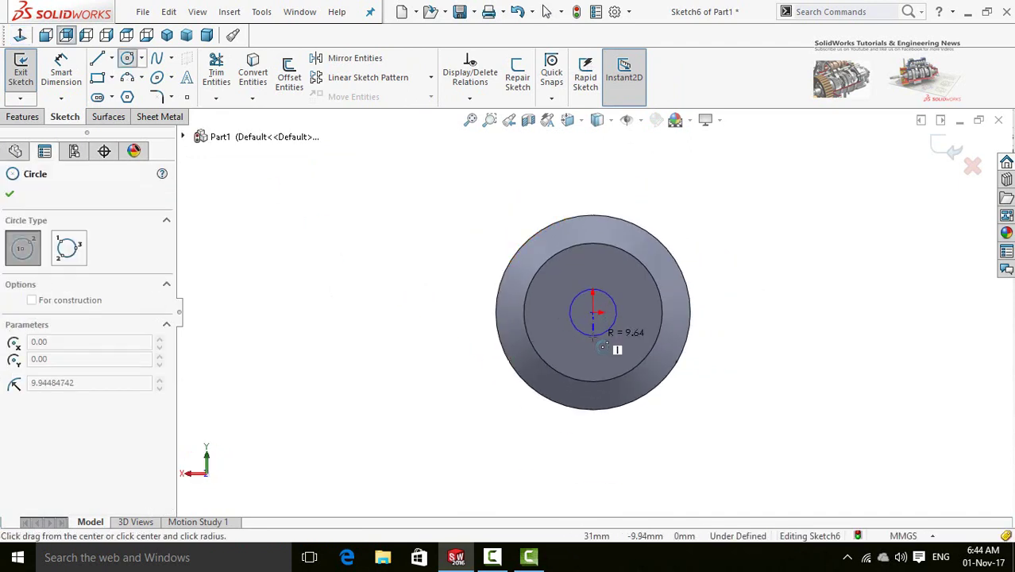
pyautogui.click(602, 347)
# - Dimension the sketched circle's diameter as 3 mm
pyautogui.moveTo(419, 480); pyautogui.dragTo(413, 415, button='right')
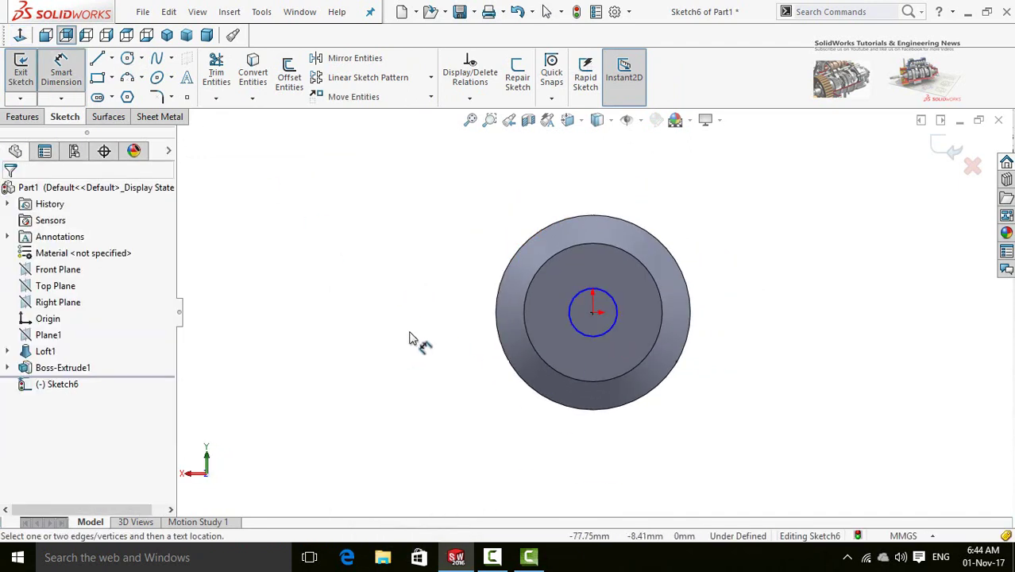
pyautogui.click(588, 337)
pyautogui.click(418, 447)
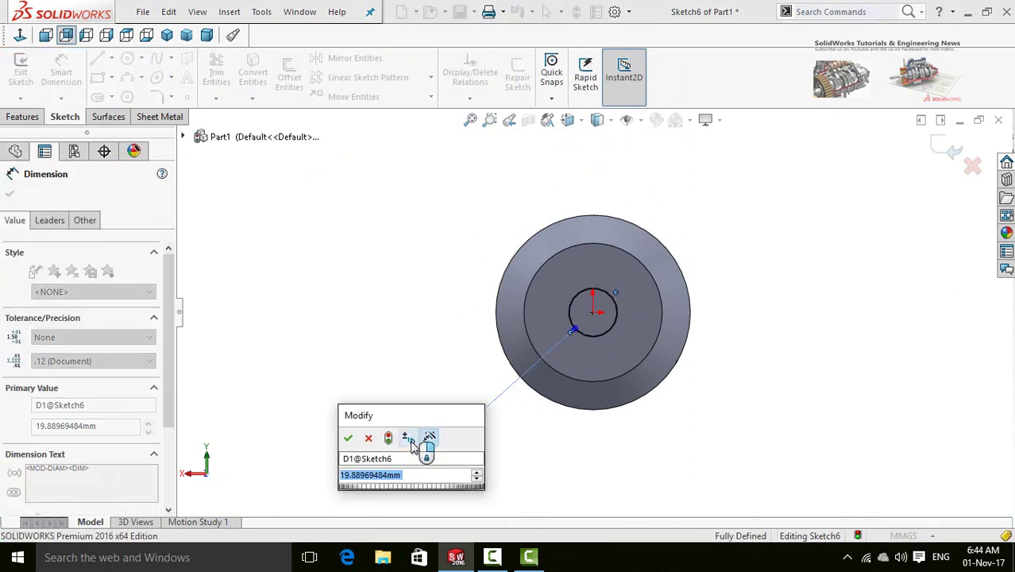
pyautogui.write('3')
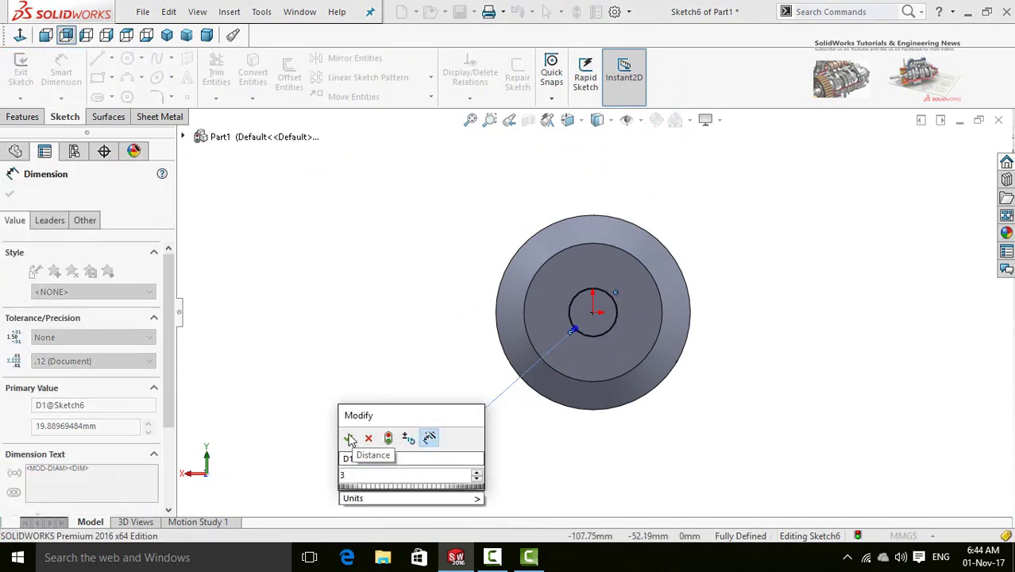
pyautogui.click(351, 439)
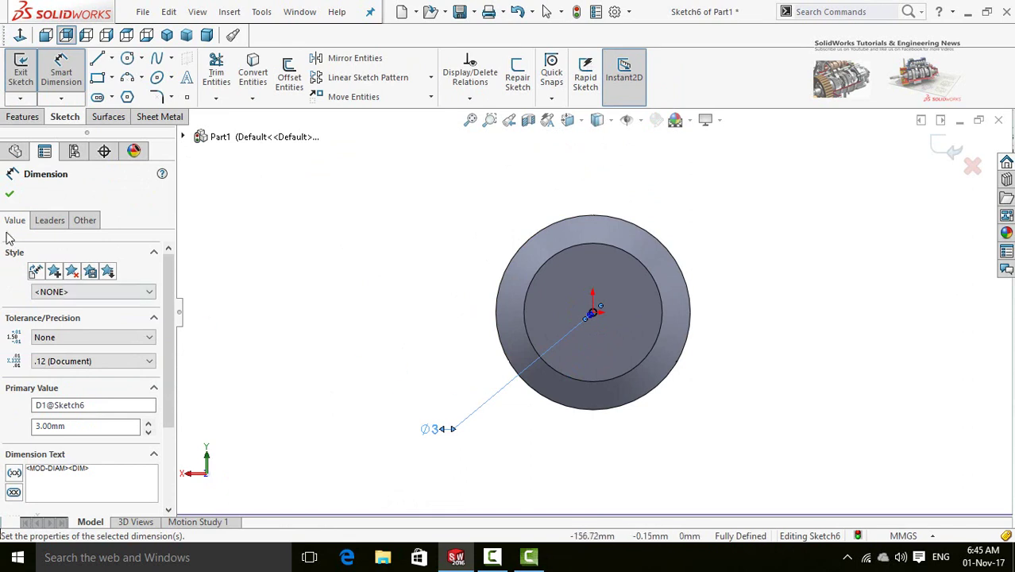
pyautogui.click(10, 195)
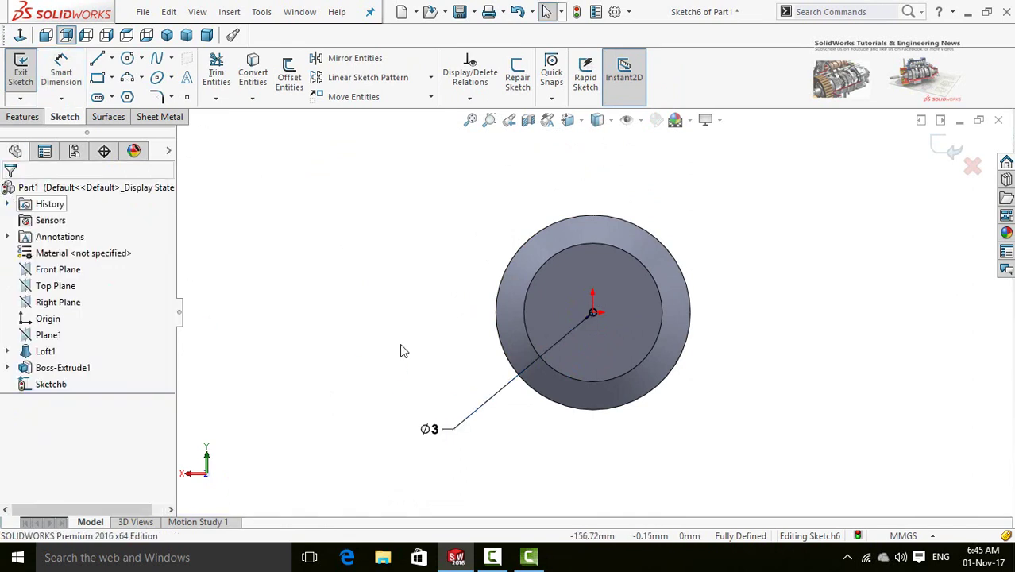
# - Cut the 3 mm circle as a blind hole 15 mm deep into the tapered boss
pyautogui.click(22, 117)
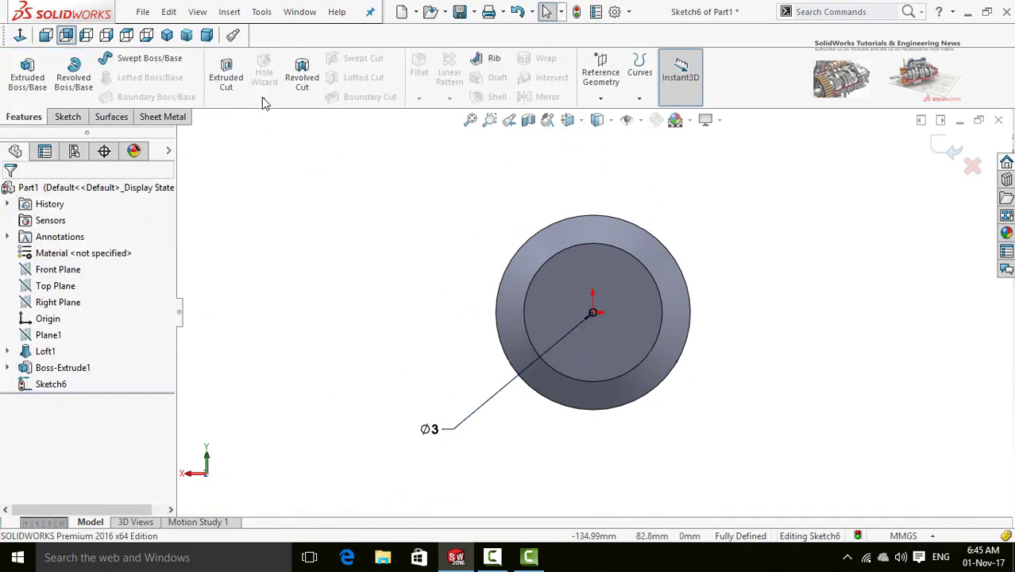
pyautogui.click(235, 89)
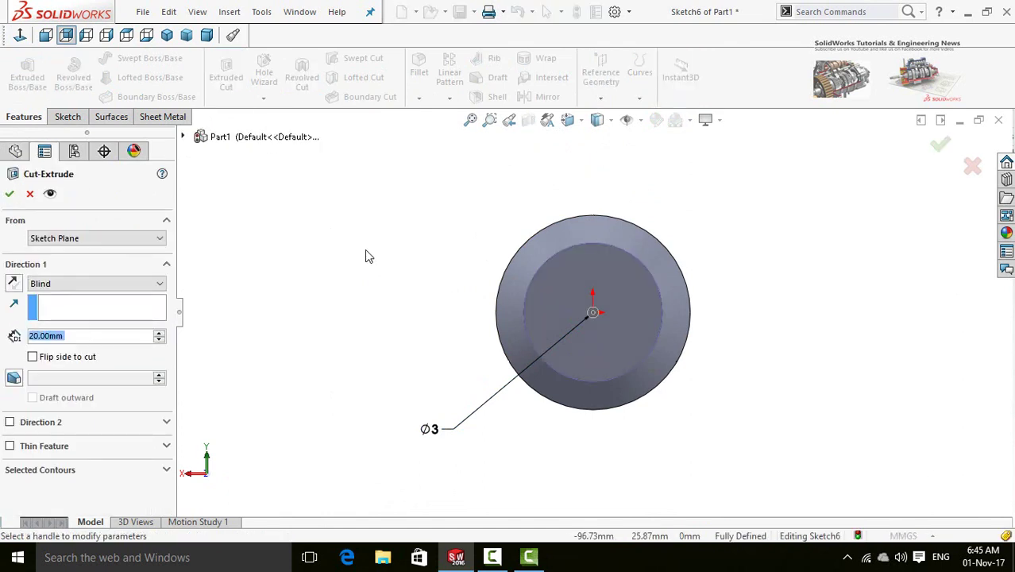
pyautogui.moveTo(511, 274); pyautogui.dragTo(418, 302, button='middle')
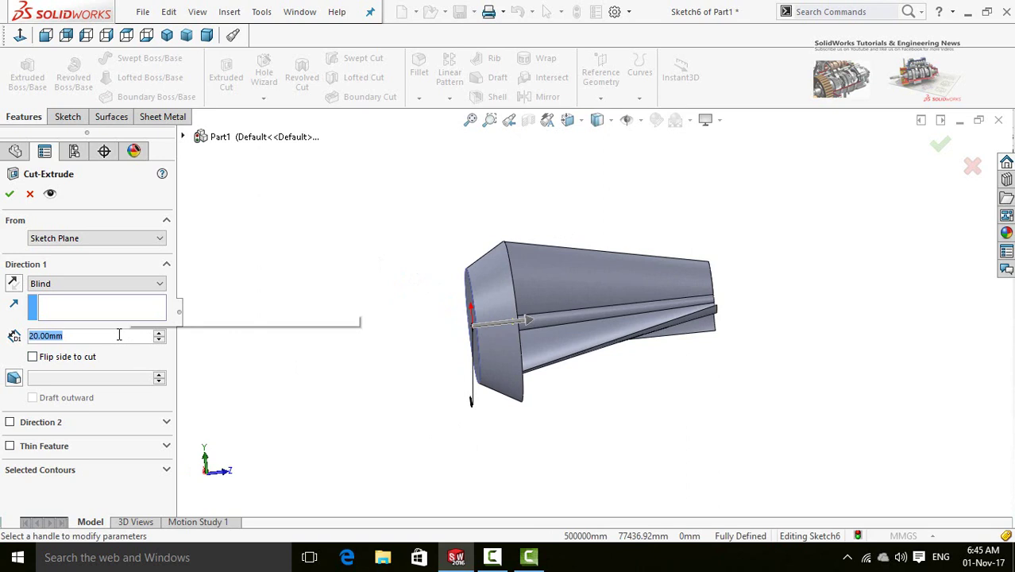
pyautogui.write('15')
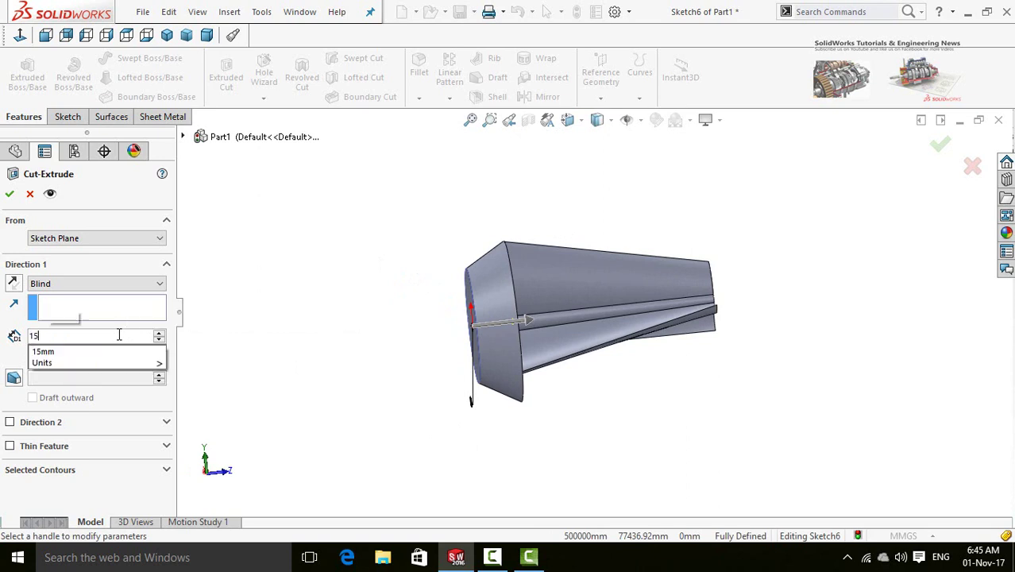
pyautogui.press('Return')
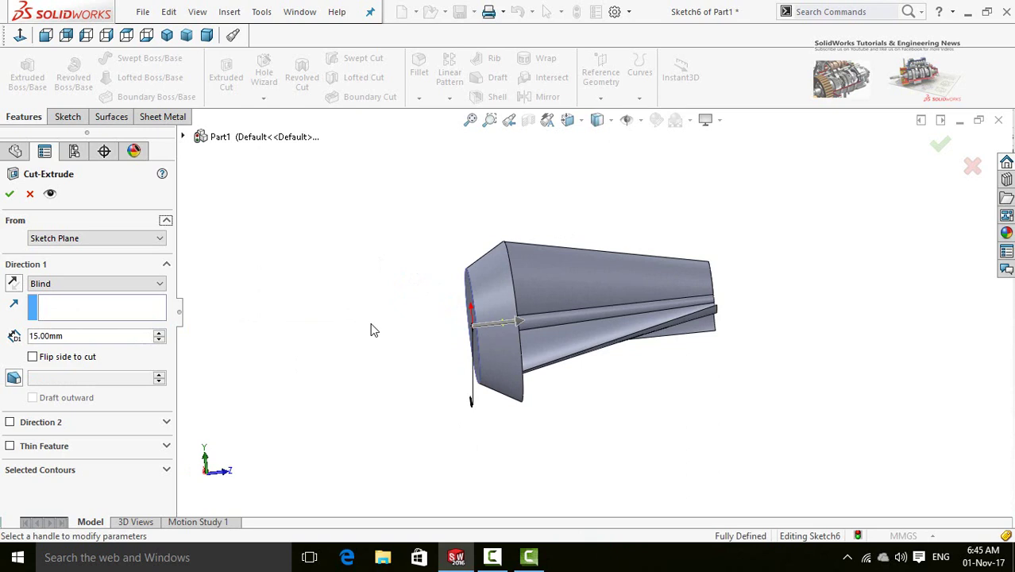
pyautogui.click(10, 195)
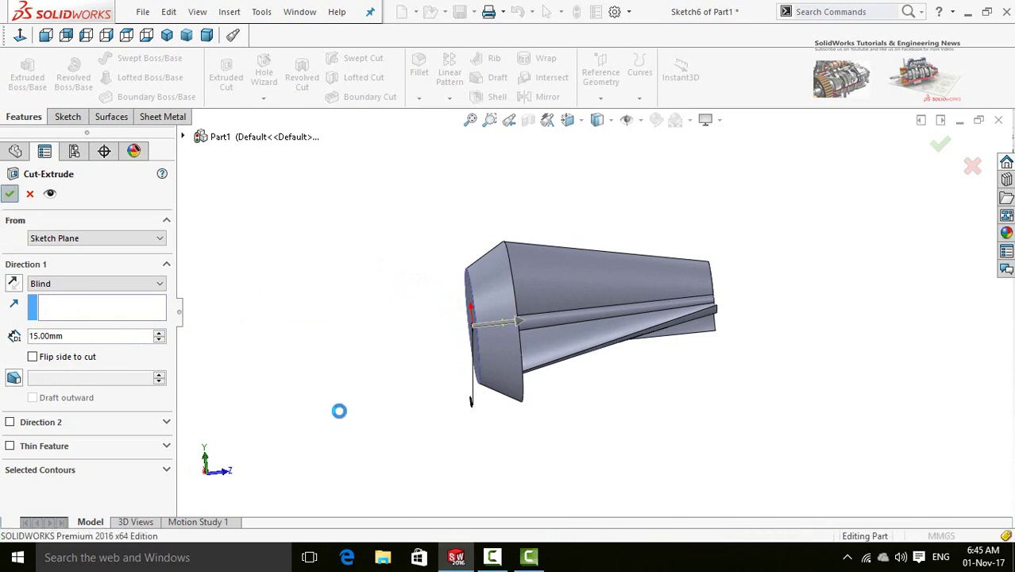
# - Colour the conical side face of the tapered boss light orange, applying the appearance to that face only
pyautogui.moveTo(401, 316); pyautogui.dragTo(535, 449, button='middle')
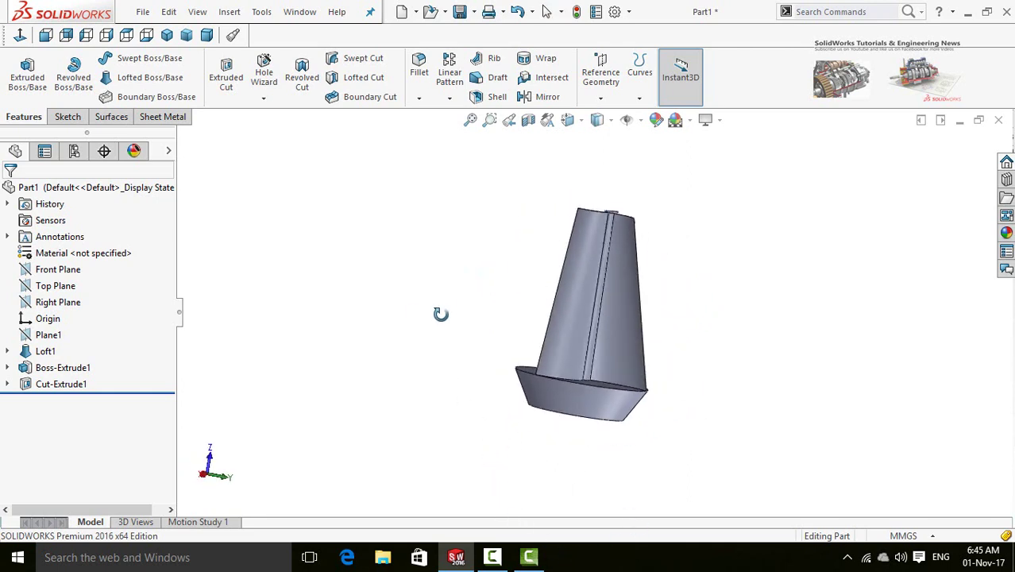
pyautogui.moveTo(441, 314); pyautogui.dragTo(539, 382, button='middle')
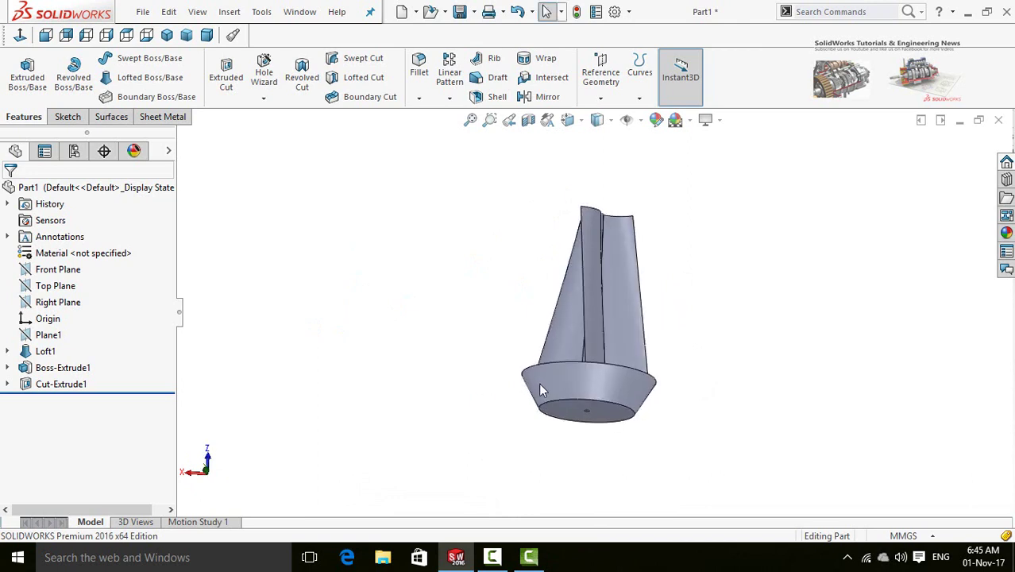
pyautogui.click(546, 377)
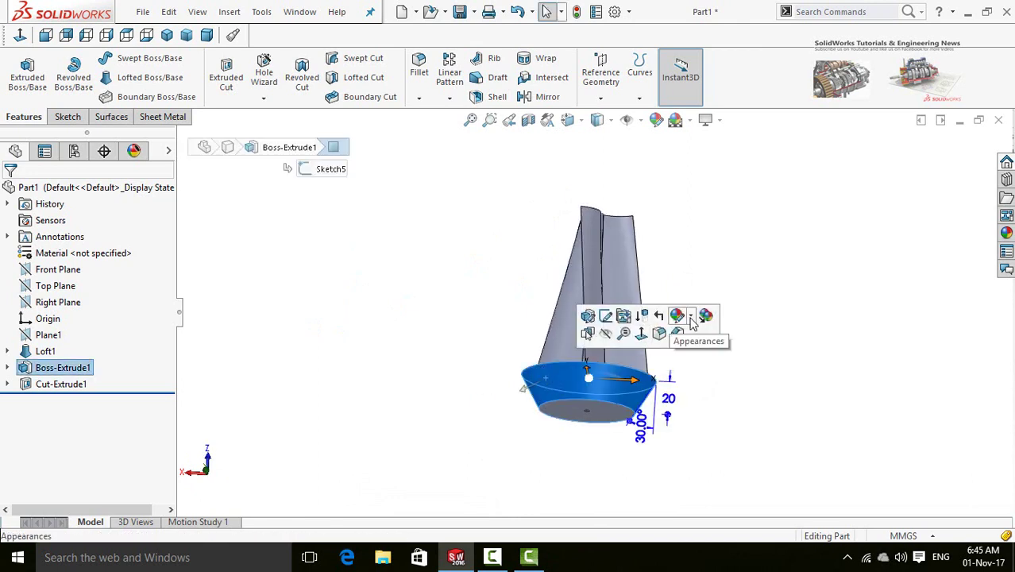
pyautogui.click(690, 317)
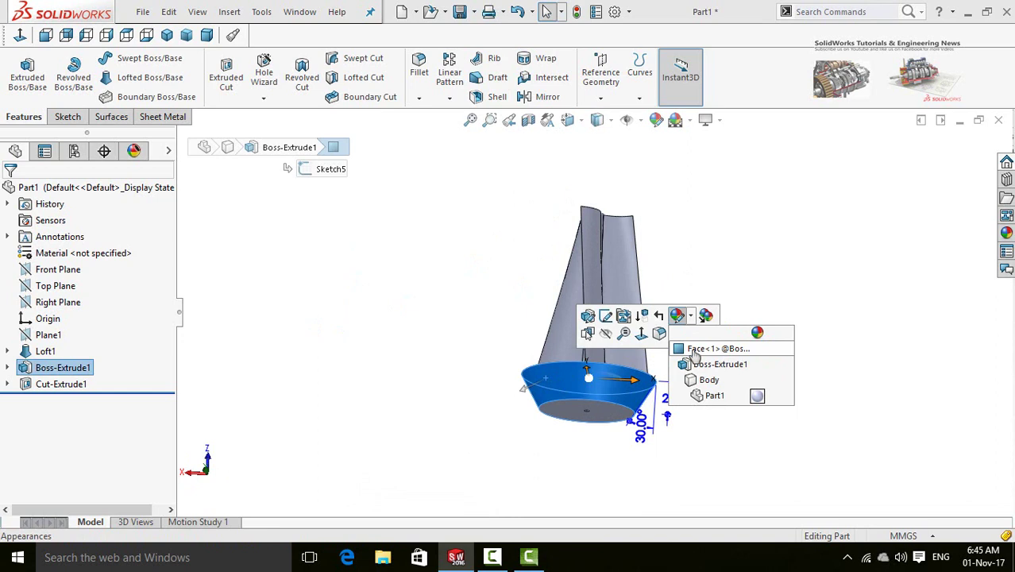
pyautogui.click(695, 357)
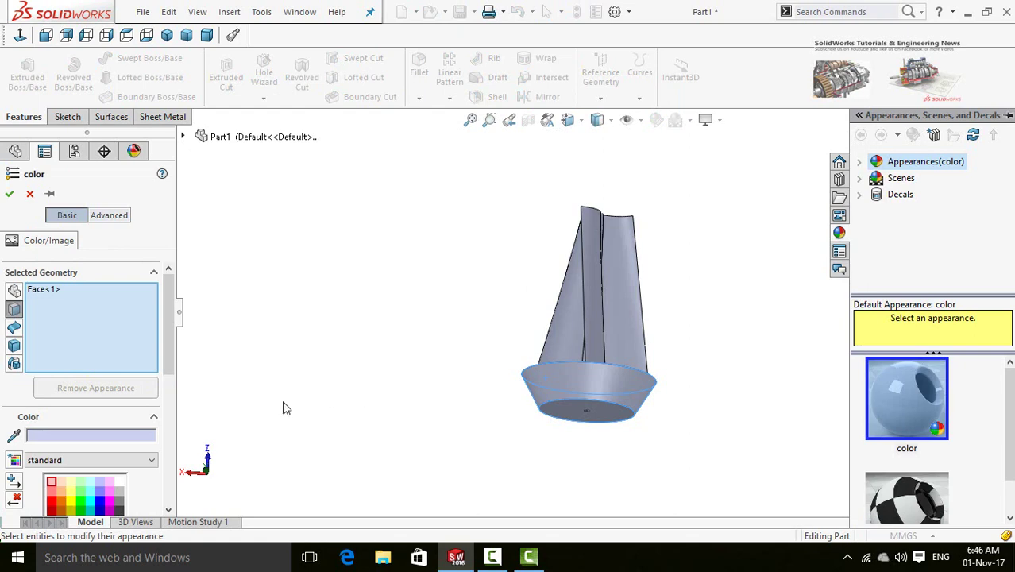
pyautogui.moveTo(169, 357); pyautogui.dragTo(168, 389)
pyautogui.click(61, 407)
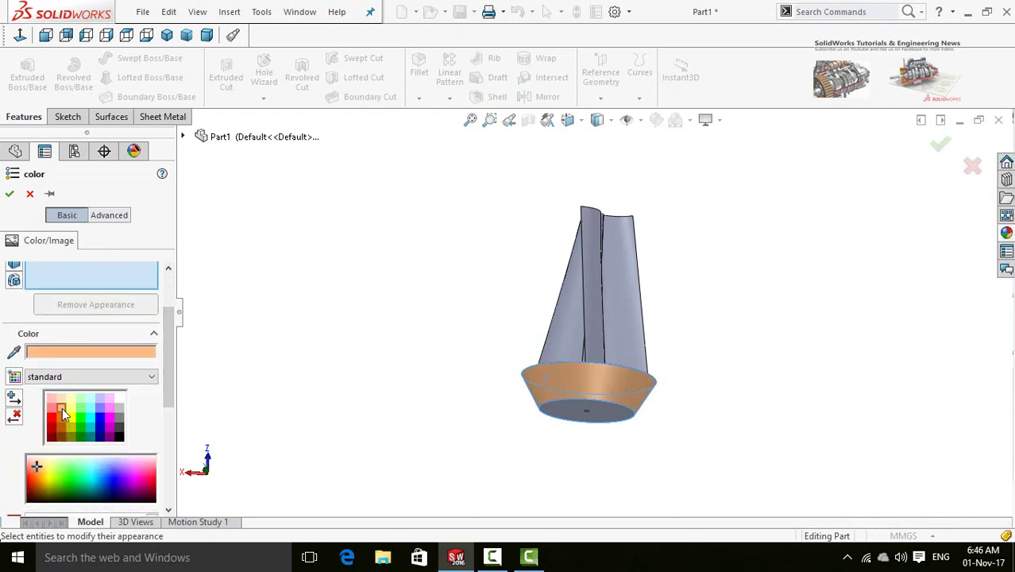
pyautogui.click(8, 194)
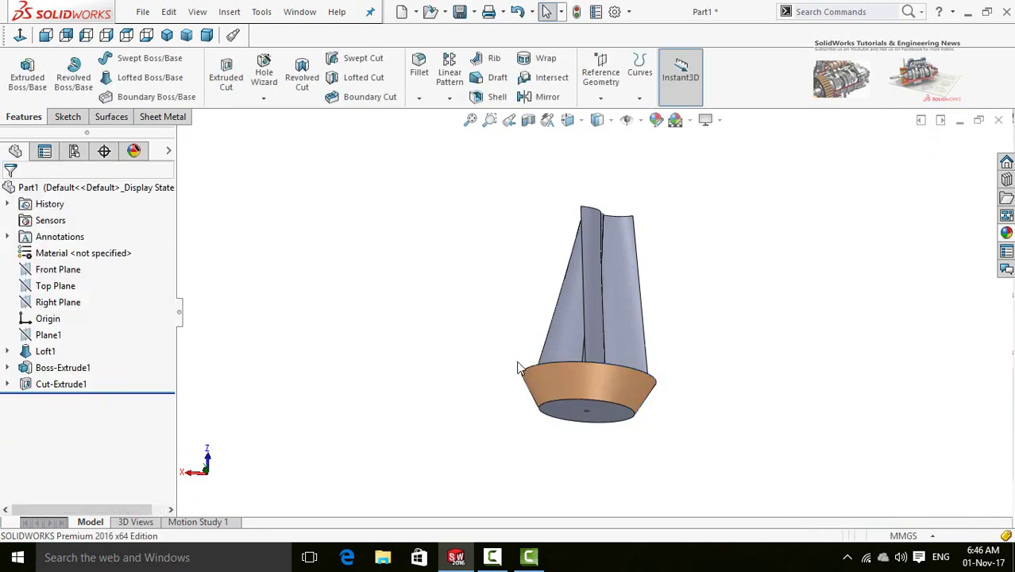
# - Colour the flat small end face of the tapered boss light cyan, applying the appearance to that face only
pyautogui.moveTo(492, 338); pyautogui.dragTo(489, 241, button='middle')
pyautogui.click(557, 378)
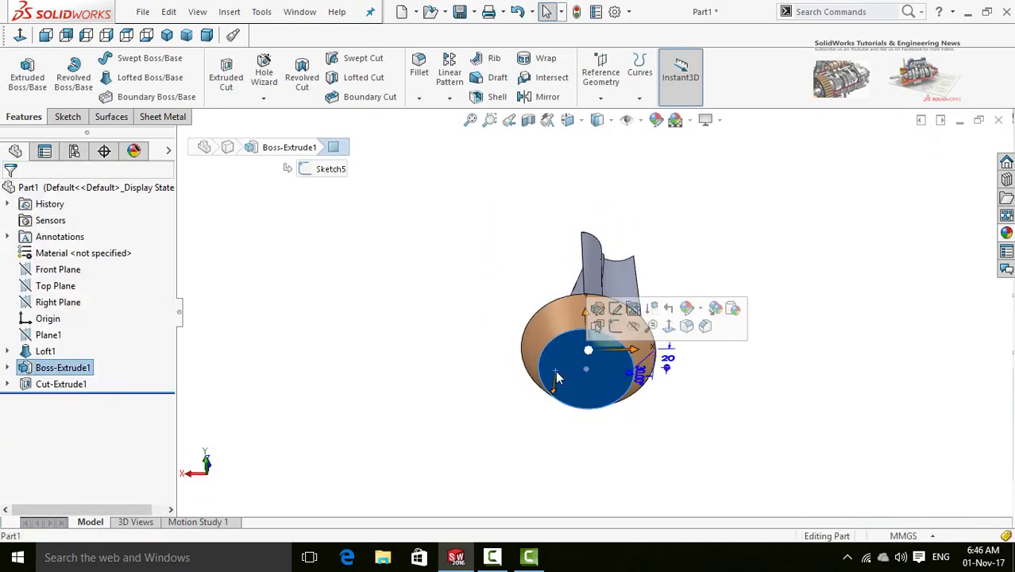
pyautogui.click(698, 310)
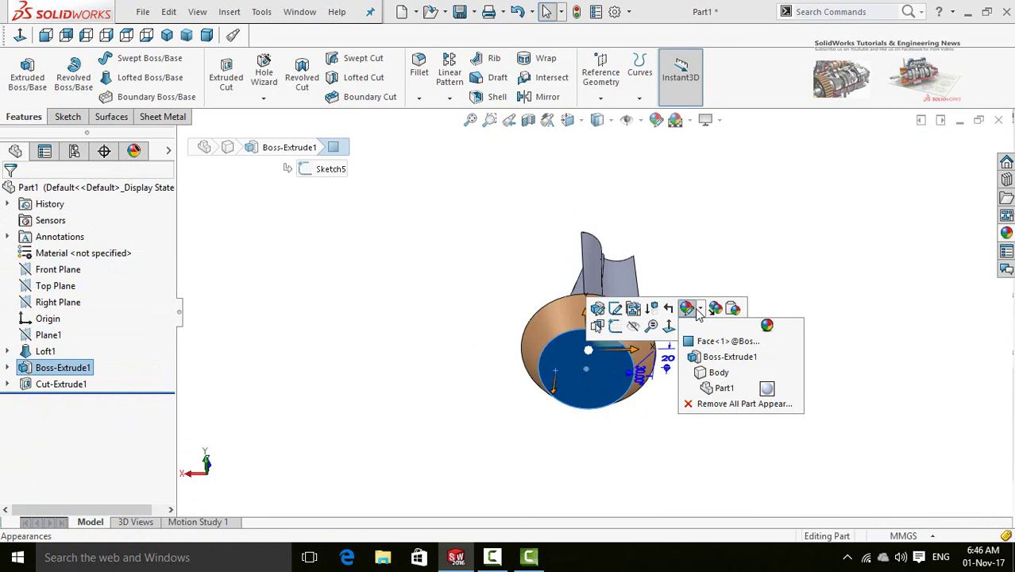
pyautogui.click(706, 344)
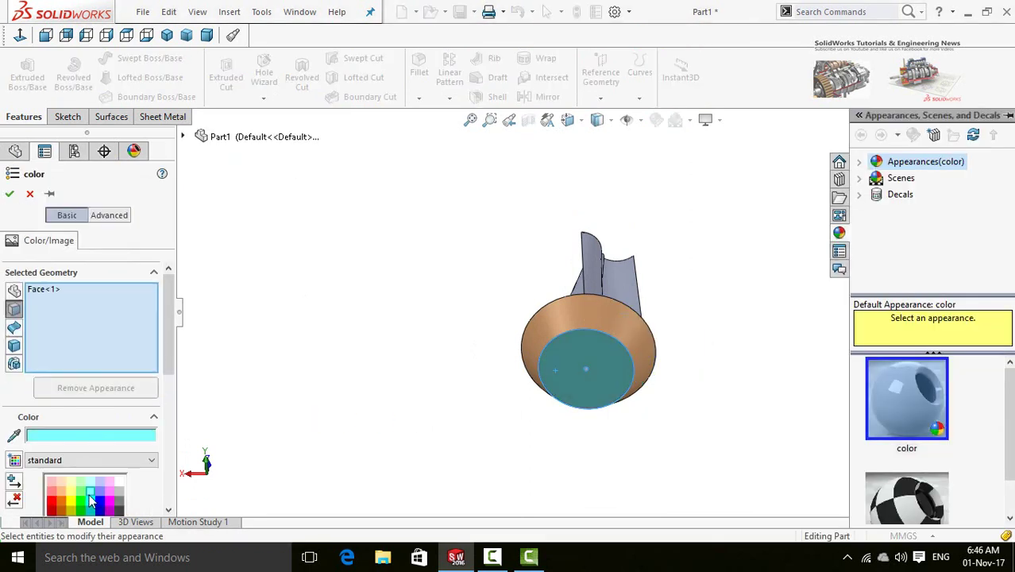
pyautogui.click(9, 194)
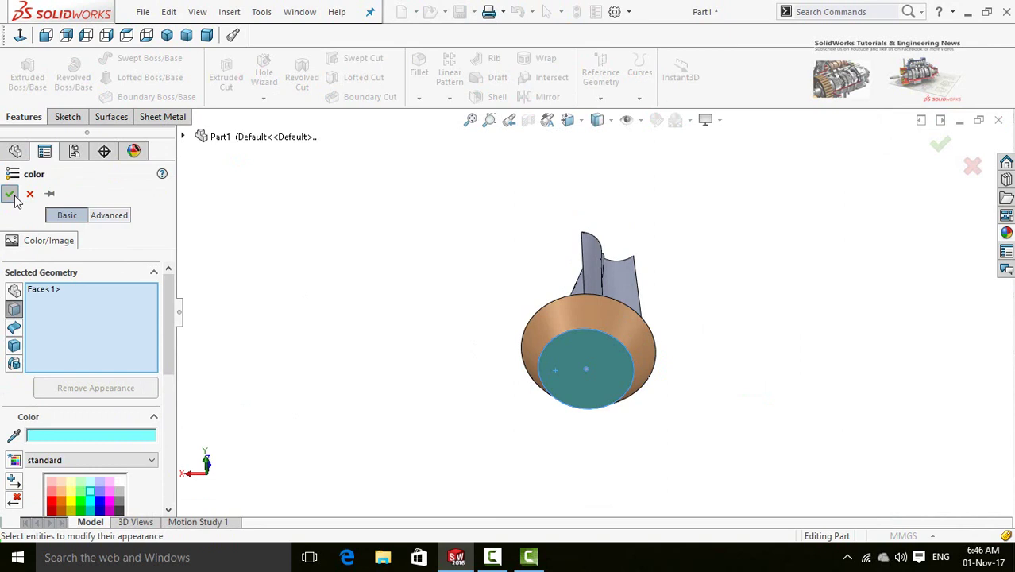
# - Colour the three flat faces of the tapered boss between the blades green, applying the appearance to those faces only
pyautogui.moveTo(479, 254); pyautogui.dragTo(603, 385, button='middle')
pyautogui.click(603, 385)
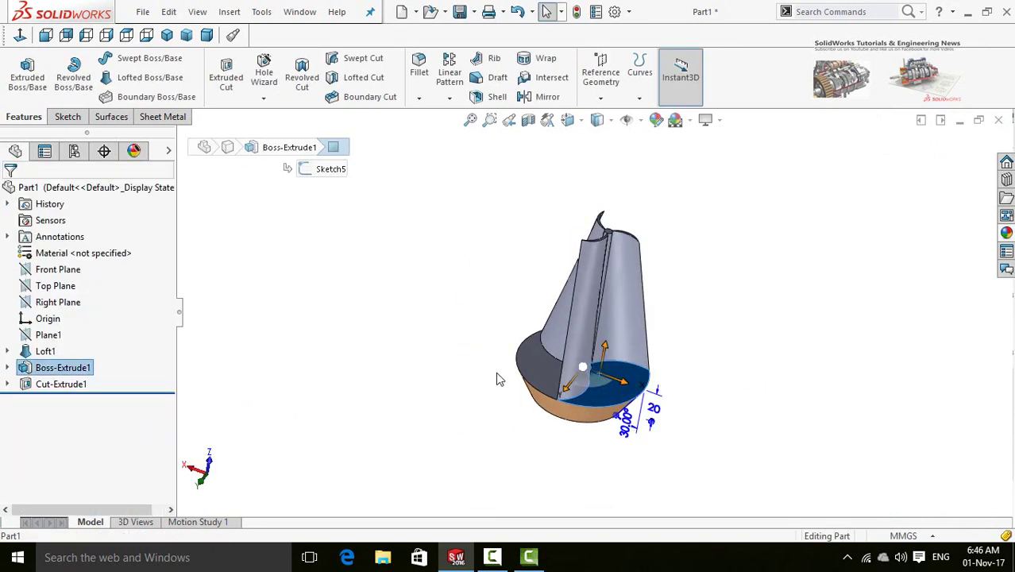
pyautogui.keyDown('ctrl'); pyautogui.click(530, 357); pyautogui.keyUp('ctrl')
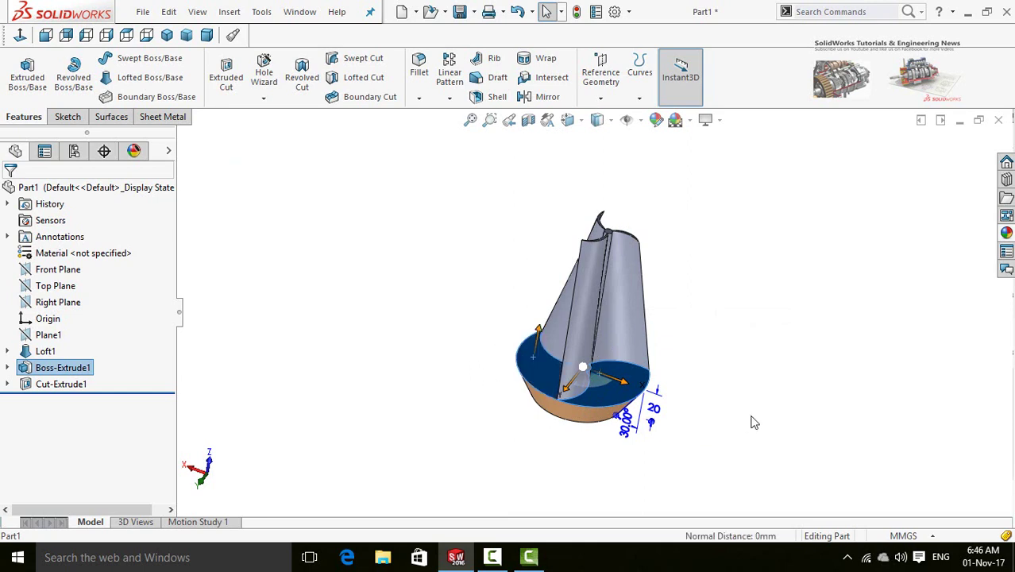
pyautogui.moveTo(655, 387); pyautogui.dragTo(593, 431, button='middle')
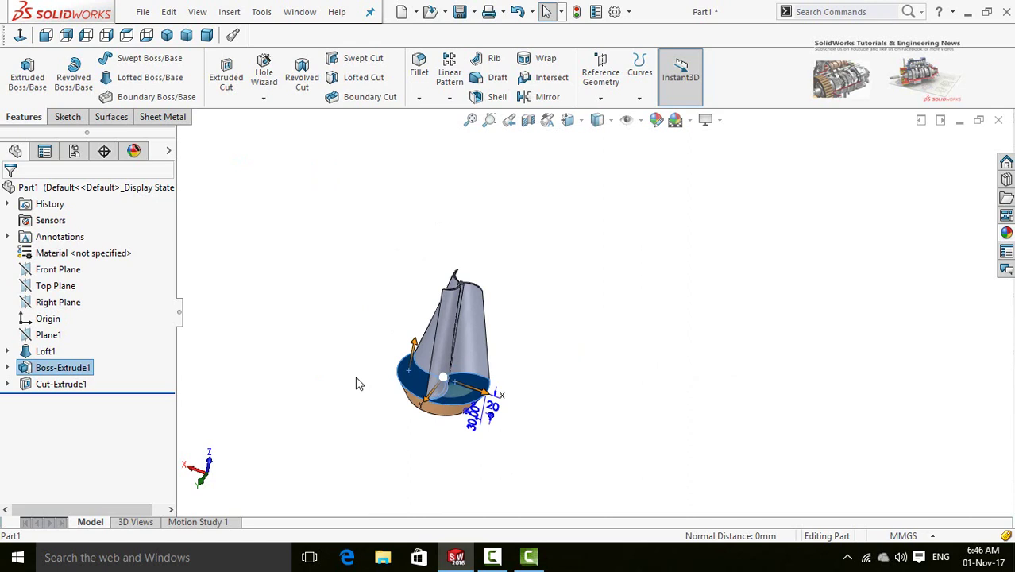
pyautogui.keyDown('ctrl'); pyautogui.moveTo(355, 381); pyautogui.dragTo(424, 397, button='middle'); pyautogui.keyUp('ctrl')
pyautogui.moveTo(558, 385); pyautogui.dragTo(585, 437, button='middle')
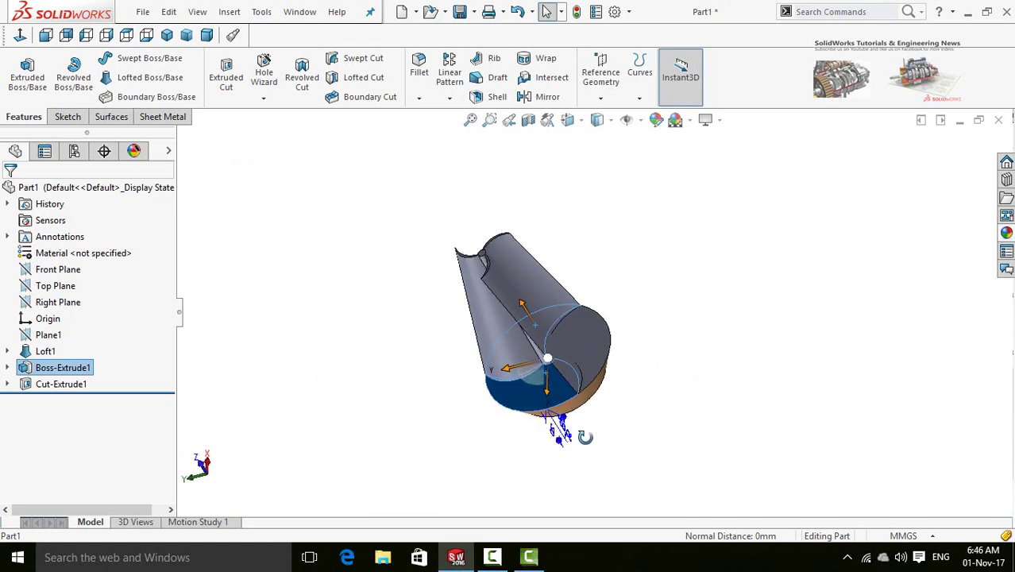
pyautogui.click(582, 343)
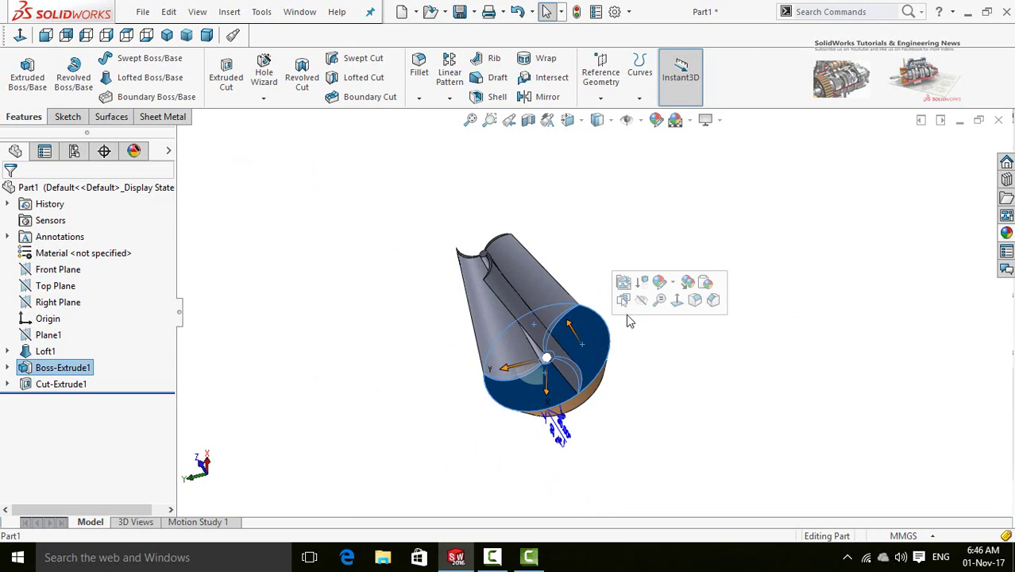
pyautogui.click(659, 283)
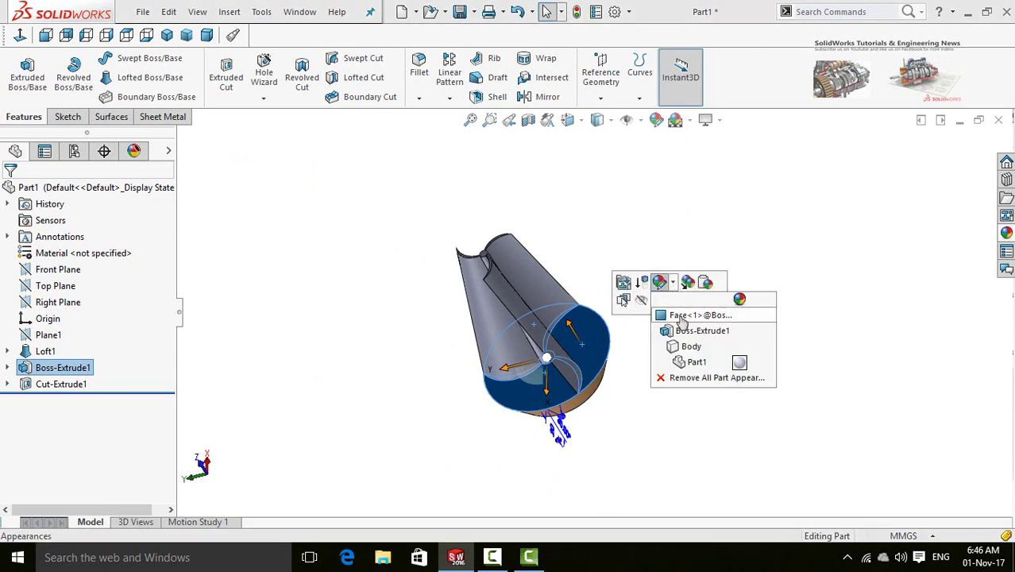
pyautogui.click(681, 316)
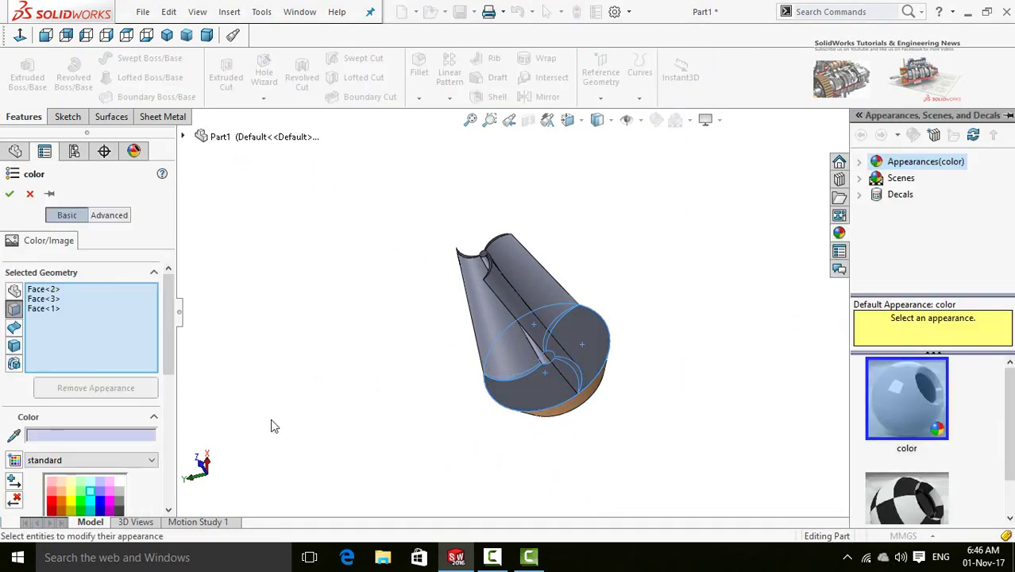
pyautogui.moveTo(166, 356); pyautogui.dragTo(168, 398)
pyautogui.click(83, 408)
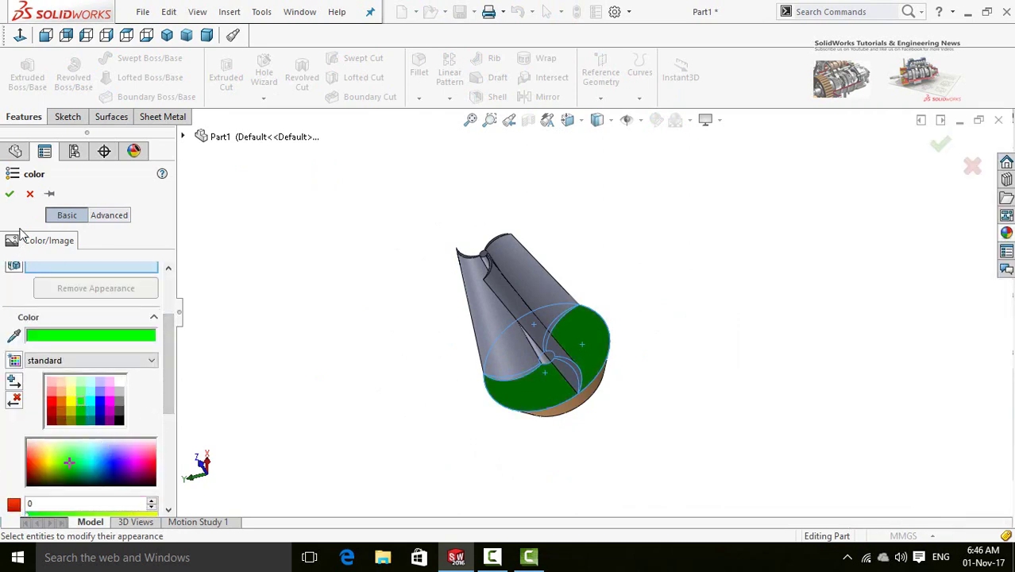
pyautogui.click(10, 194)
# - Colour one broad curved side of each of the three lofted blades light blue, applying the appearance to those faces only
pyautogui.moveTo(295, 362); pyautogui.dragTo(654, 344, button='middle')
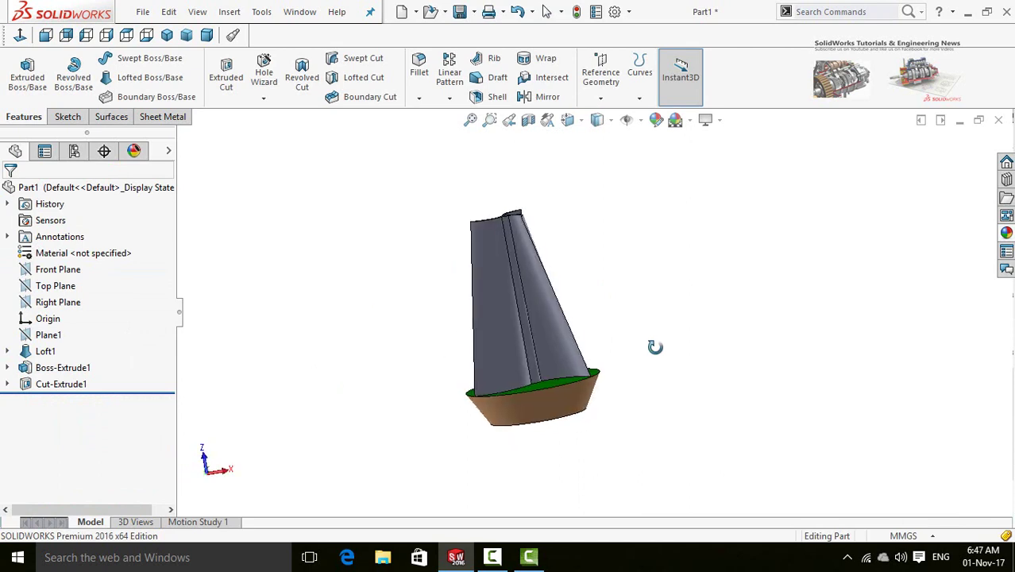
pyautogui.click(498, 317)
pyautogui.moveTo(699, 311); pyautogui.dragTo(588, 312, button='middle')
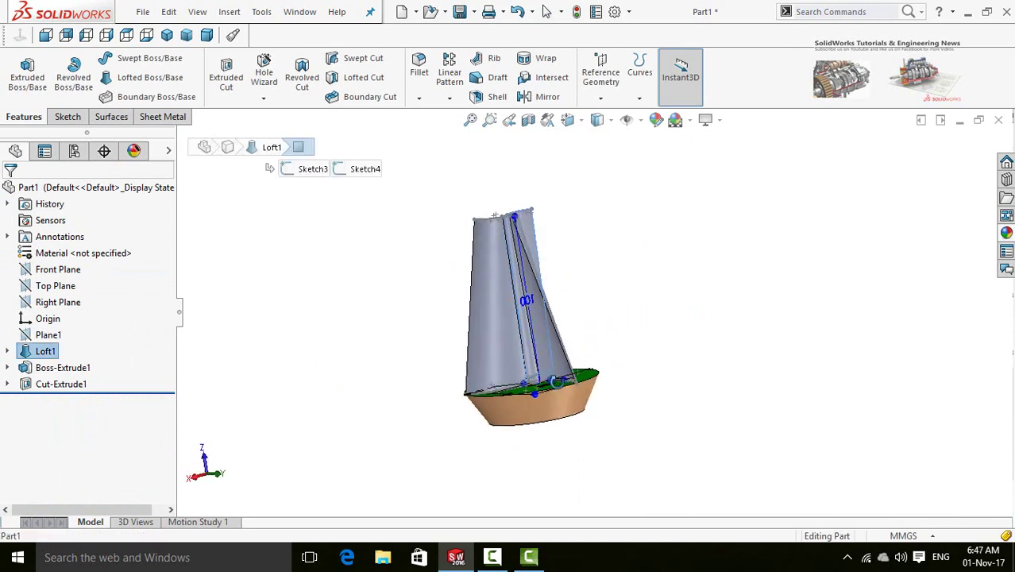
pyautogui.moveTo(556, 382); pyautogui.dragTo(548, 374, button='middle')
pyautogui.moveTo(709, 276); pyautogui.dragTo(588, 330, button='middle')
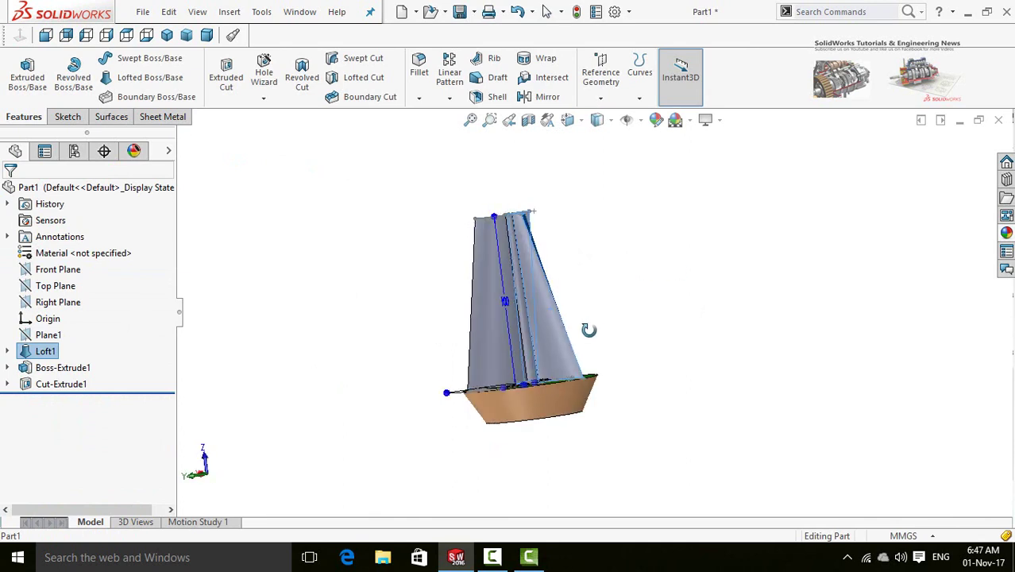
pyautogui.click(484, 319)
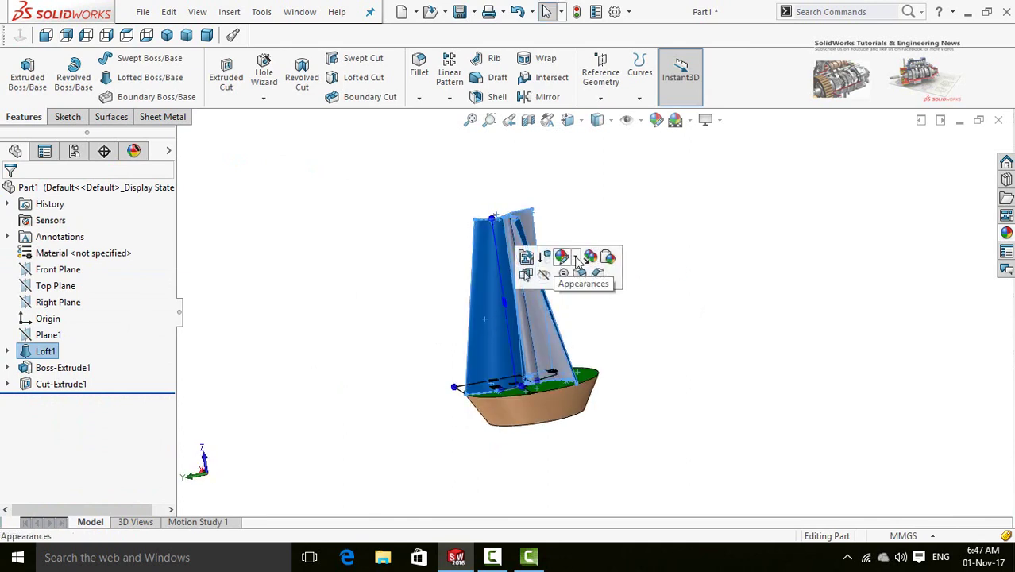
pyautogui.click(577, 259)
pyautogui.click(581, 291)
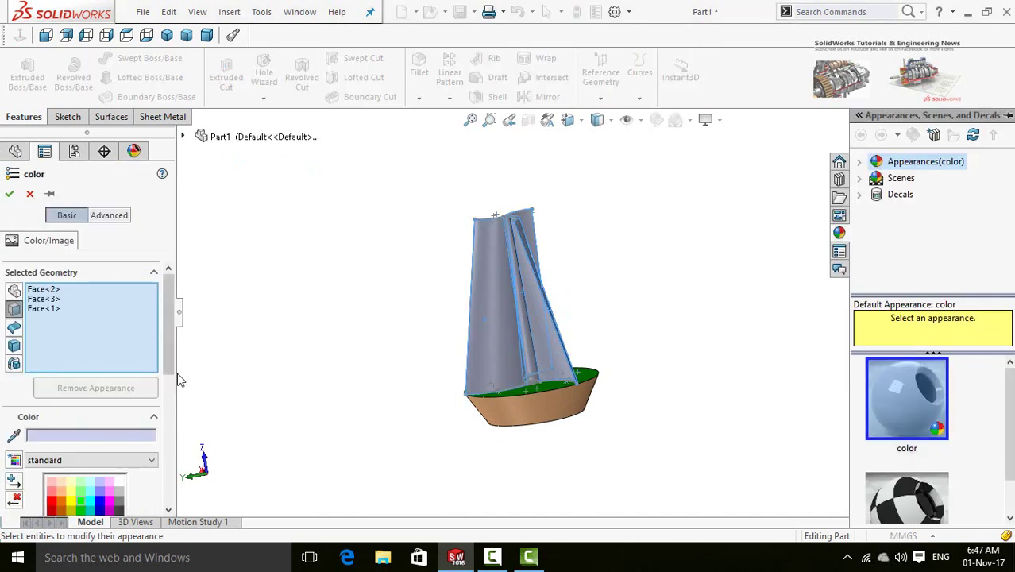
pyautogui.scroll(-3, 103, 397)
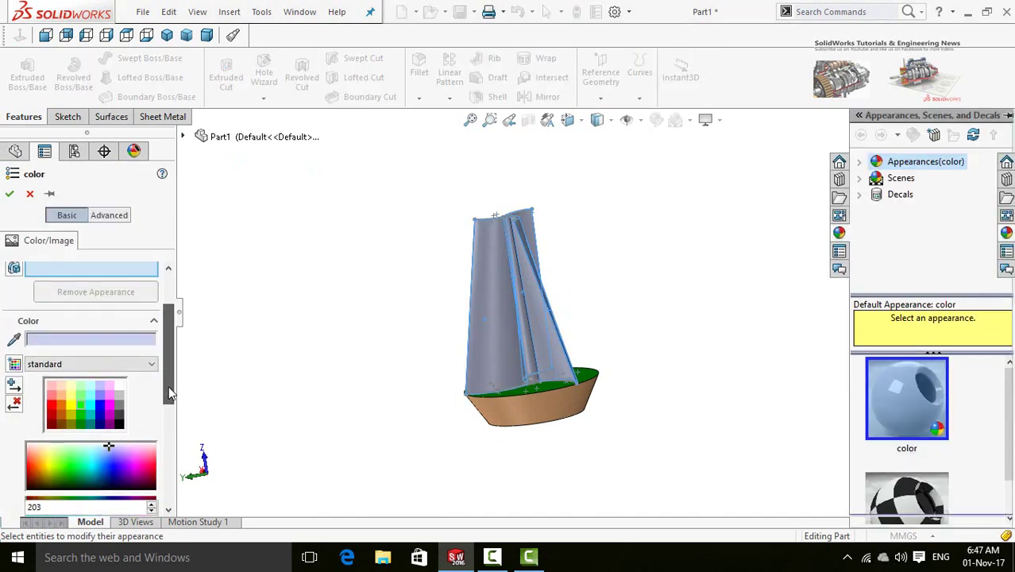
pyautogui.click(100, 390)
pyautogui.click(8, 195)
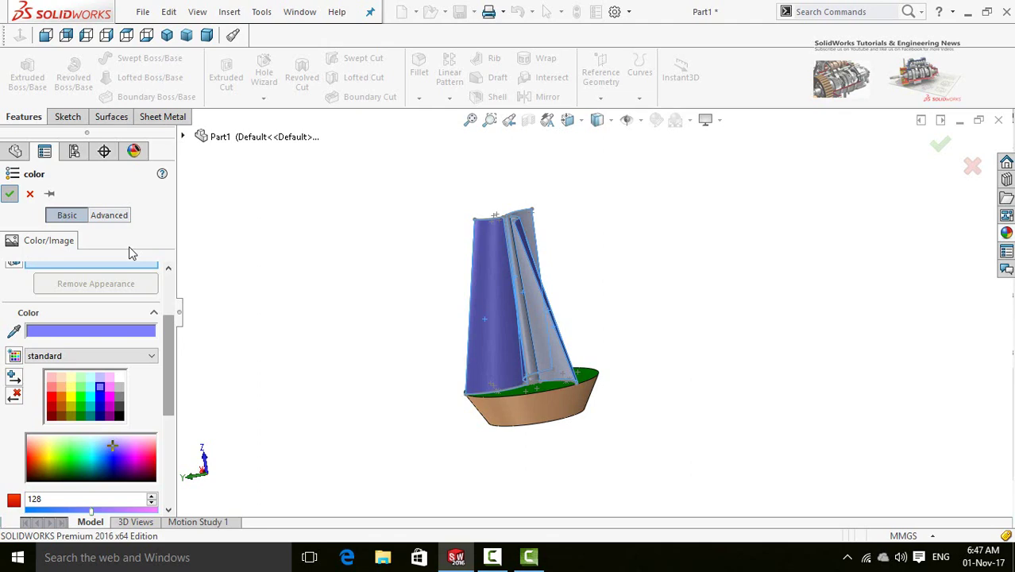
# - Colour the opposite broad curved side of each of the three blades light magenta, applying the appearance to those faces only
pyautogui.click(540, 297)
pyautogui.moveTo(540, 298); pyautogui.dragTo(444, 366, button='middle')
pyautogui.moveTo(345, 319); pyautogui.dragTo(550, 320, button='middle')
pyautogui.moveTo(360, 304); pyautogui.dragTo(543, 311, button='middle')
pyautogui.click(546, 309)
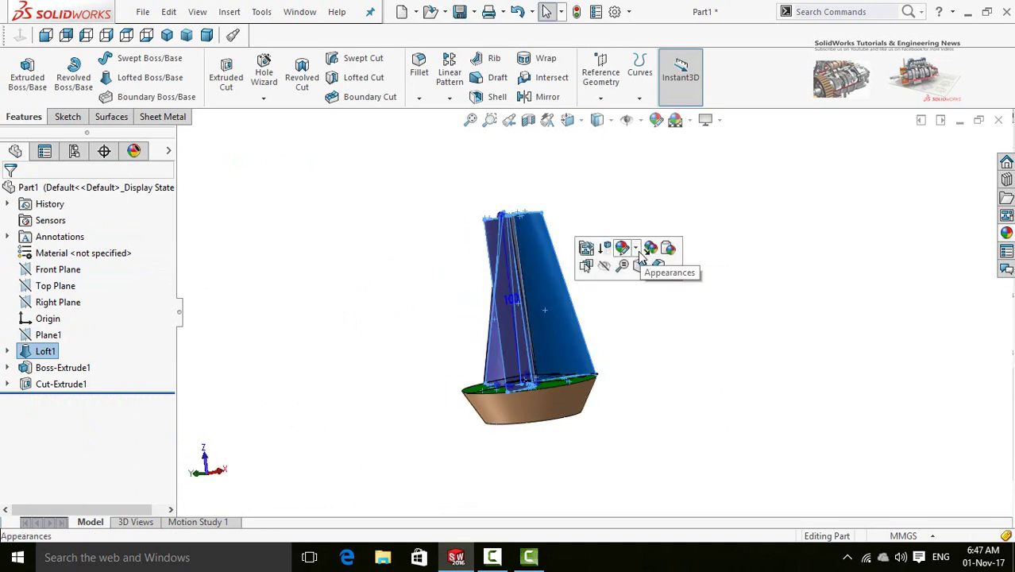
pyautogui.click(636, 249)
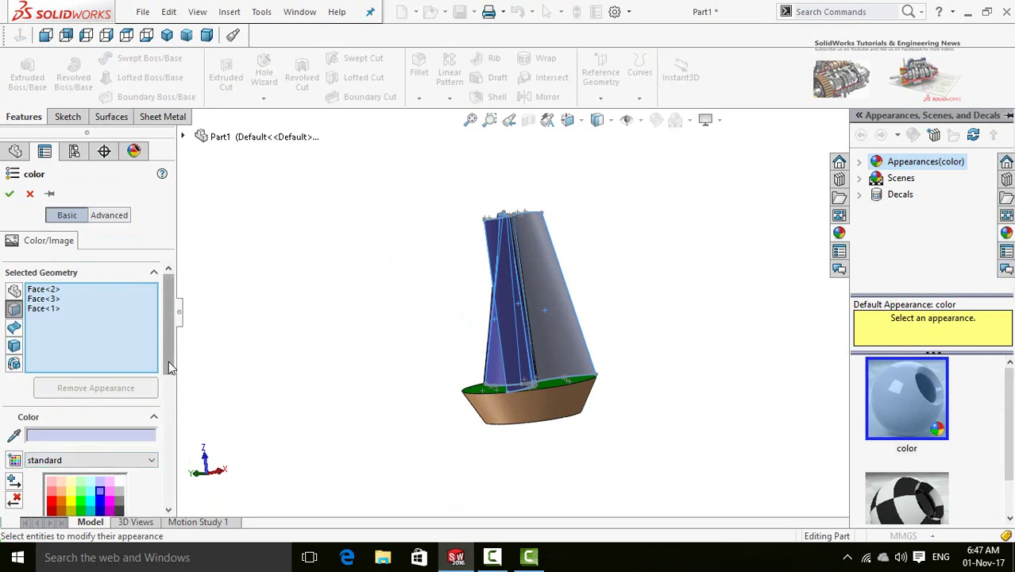
pyautogui.moveTo(168, 366); pyautogui.dragTo(169, 413)
pyautogui.click(99, 363)
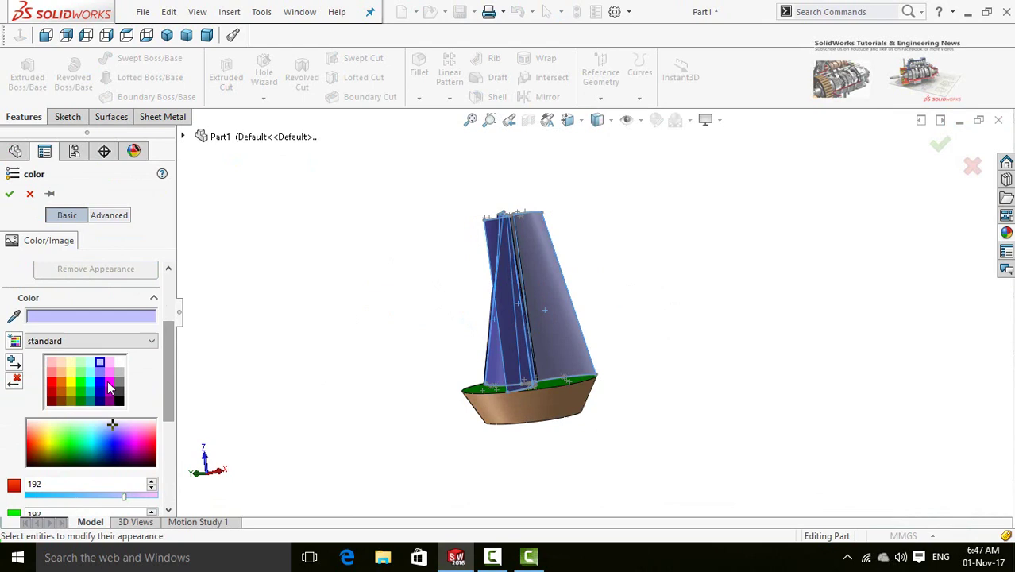
pyautogui.click(109, 386)
pyautogui.click(109, 373)
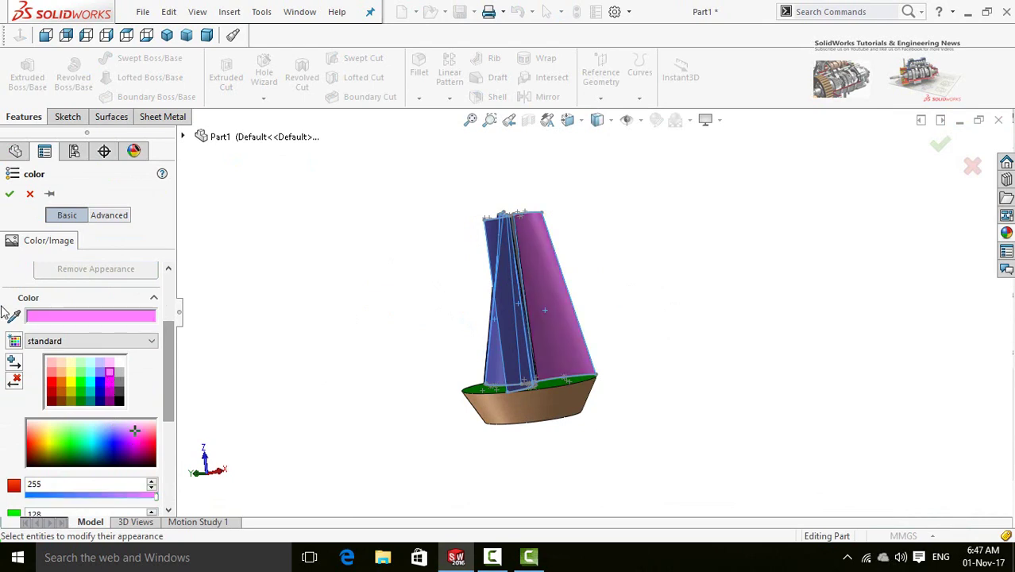
pyautogui.click(10, 194)
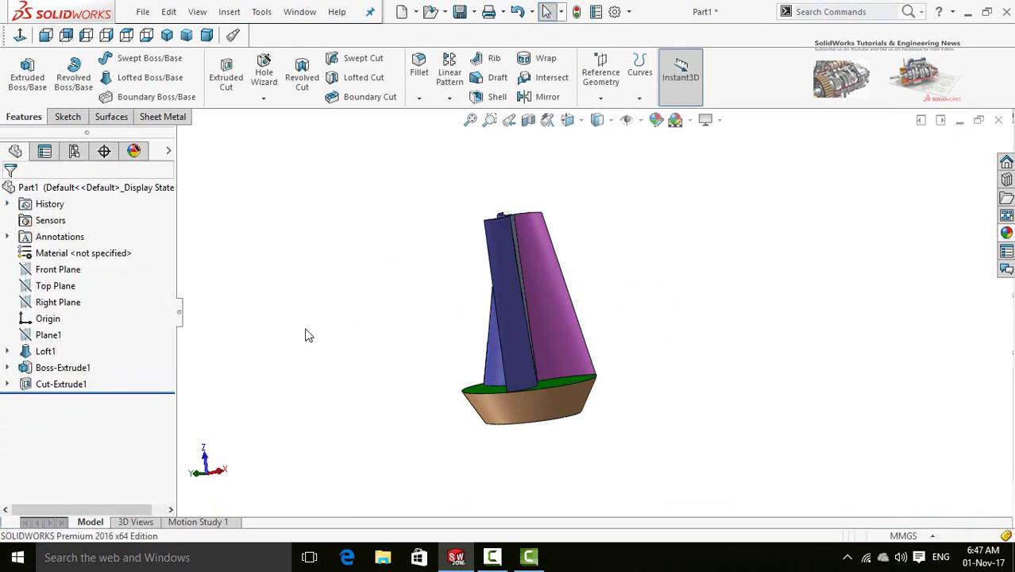
pyautogui.moveTo(355, 305); pyautogui.dragTo(525, 327, button='middle')
pyautogui.click(521, 320)
pyautogui.click(525, 298)
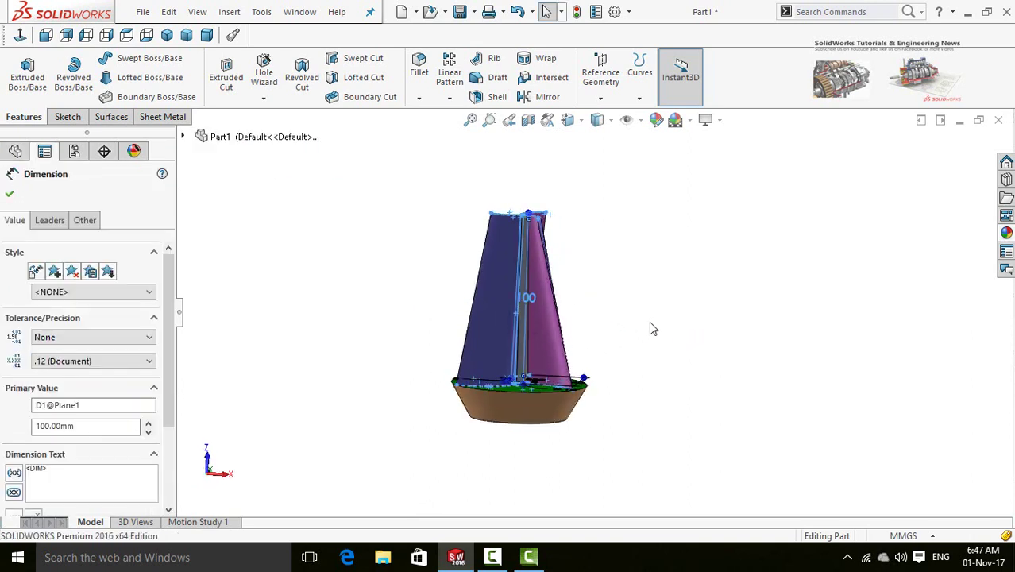
pyautogui.click(627, 321)
# - Colour the three narrow core faces between the blades light red, applying the appearance to those faces only
pyautogui.scroll(-10, 524, 314)
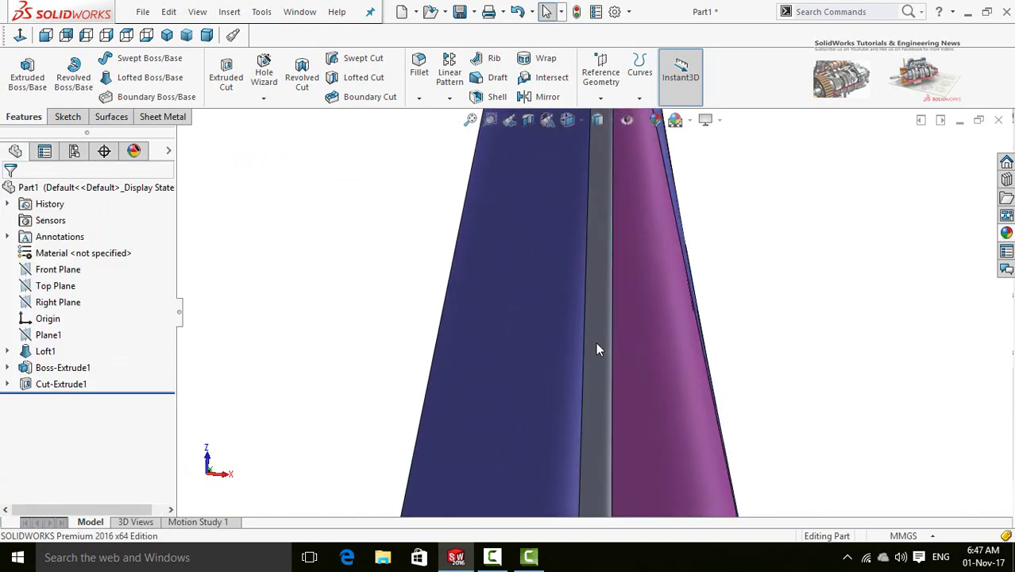
pyautogui.click(595, 343)
pyautogui.scroll(8, 564, 408)
pyautogui.moveTo(423, 330); pyautogui.dragTo(599, 320, button='middle')
pyautogui.scroll(-5, 599, 320)
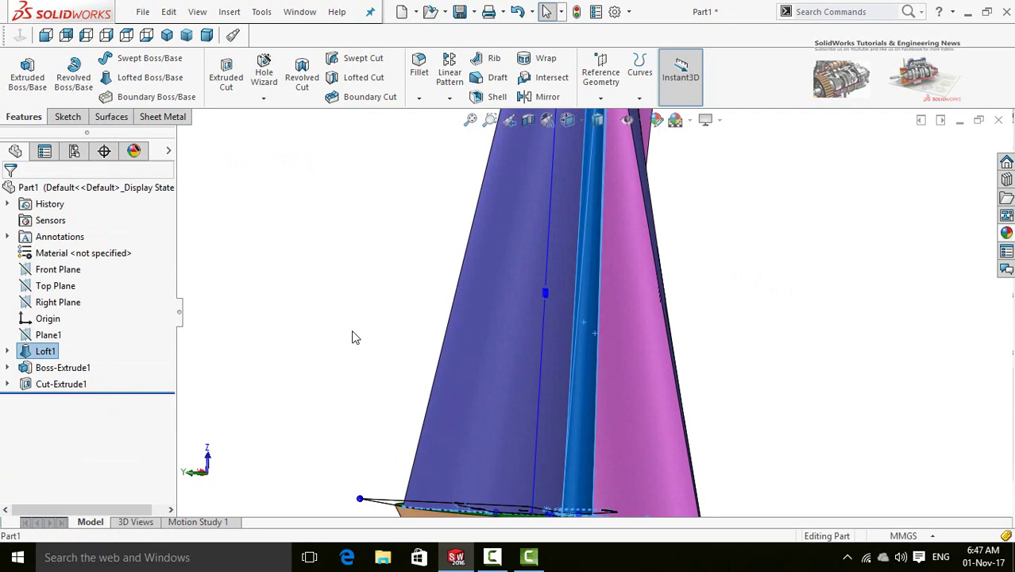
pyautogui.hotkey('ctrl', '8')
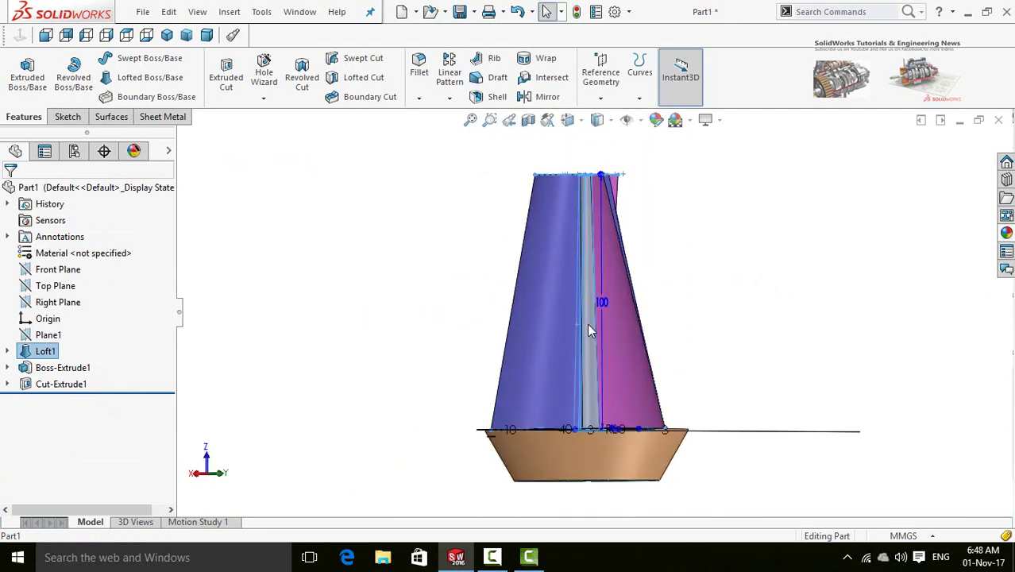
pyautogui.click(589, 325)
pyautogui.click(679, 261)
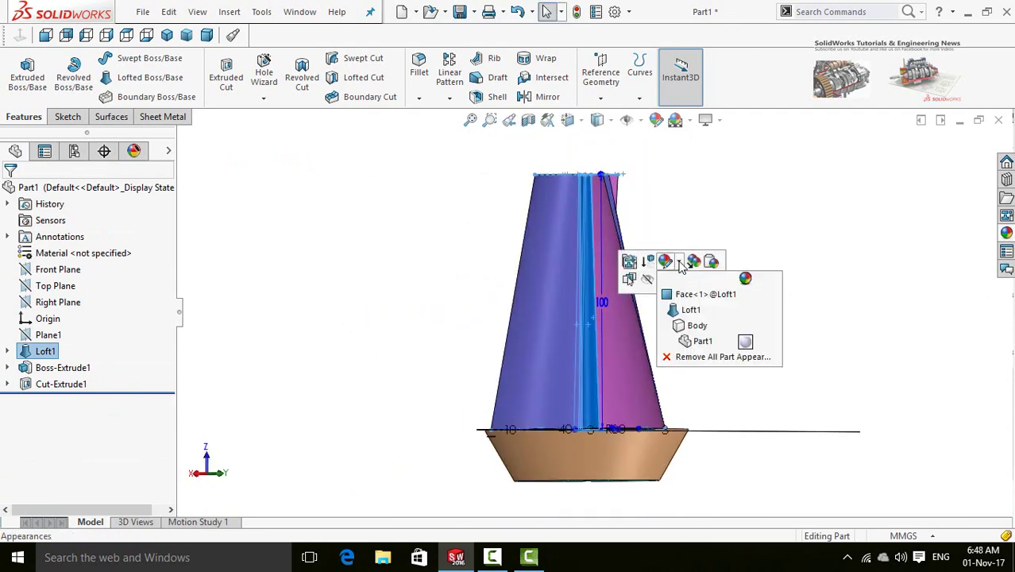
pyautogui.click(694, 294)
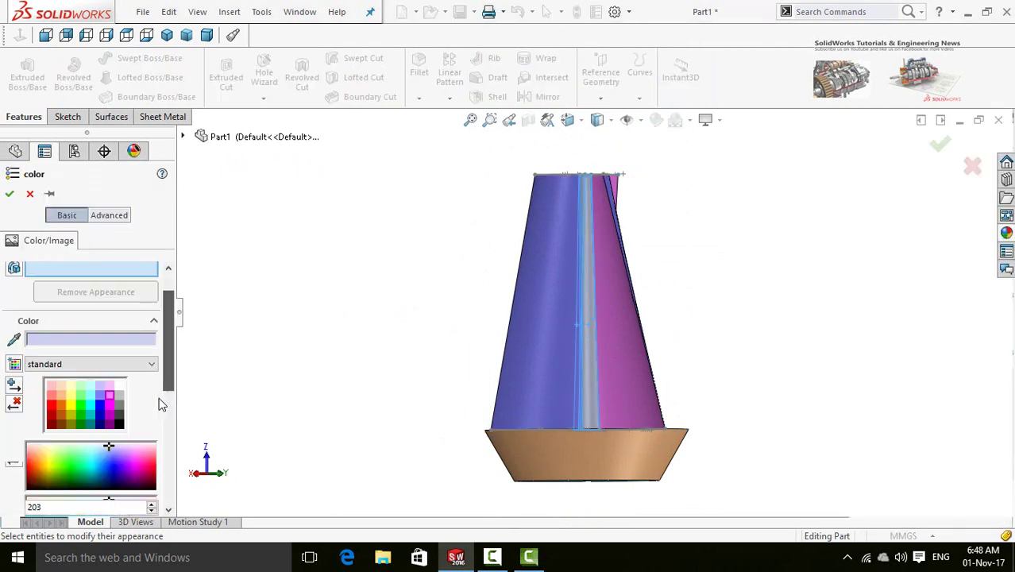
pyautogui.click(52, 397)
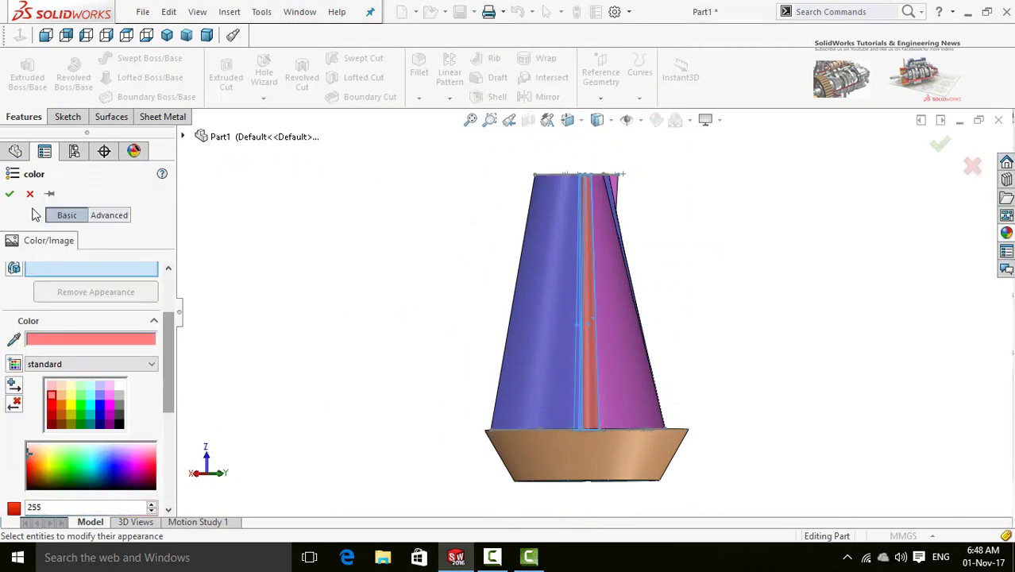
pyautogui.click(10, 195)
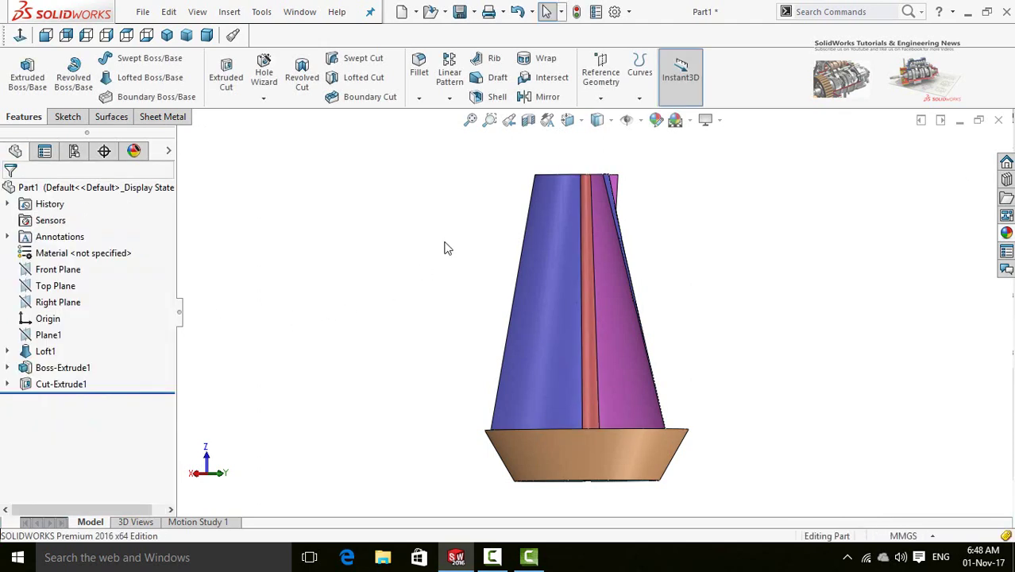
pyautogui.moveTo(447, 248); pyautogui.dragTo(591, 268, button='middle')
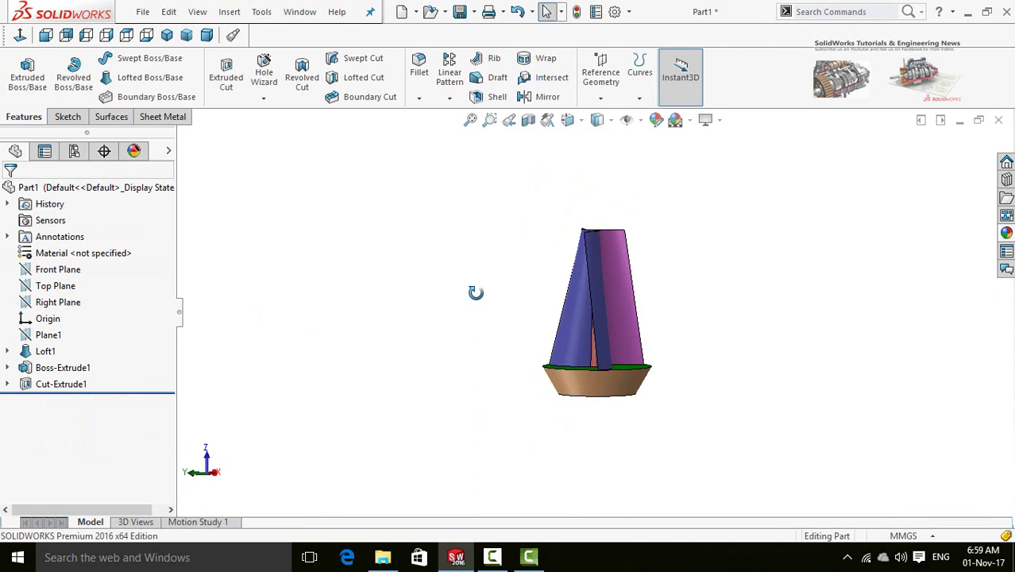